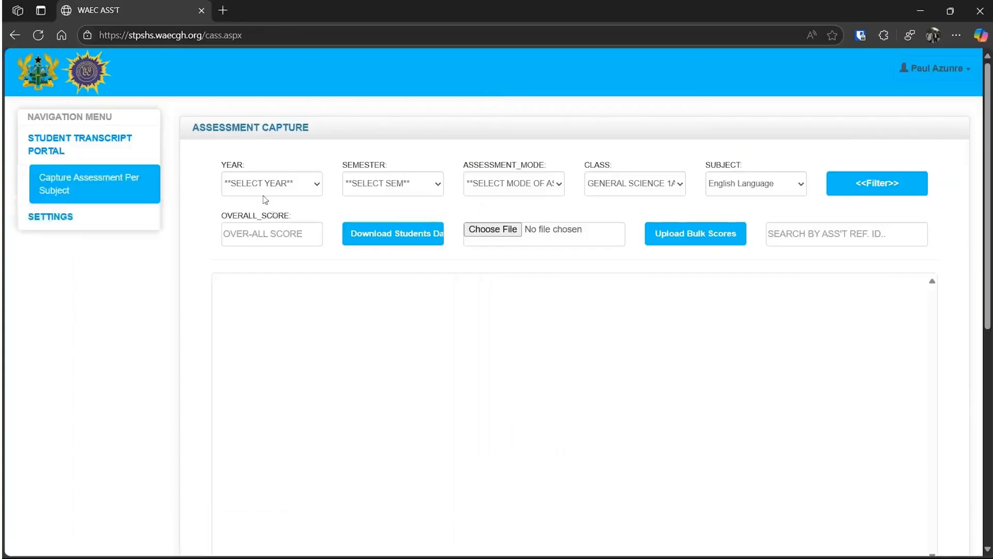
# Filter candidates by Year 1, 1st Sem, Individual Class Assessment, GENERAL SCIENCE 1A and English Language
pyautogui.click(255, 181)
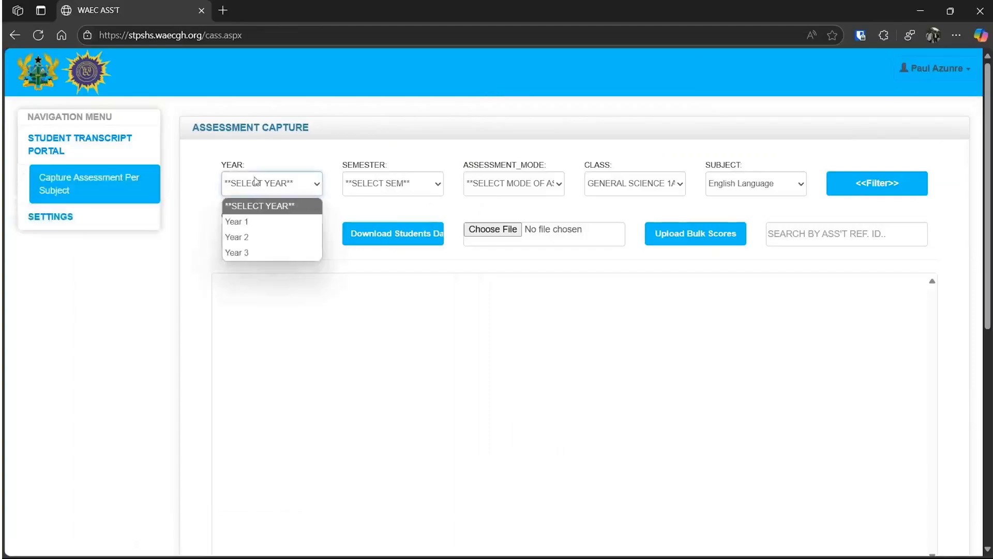
pyautogui.click(253, 223)
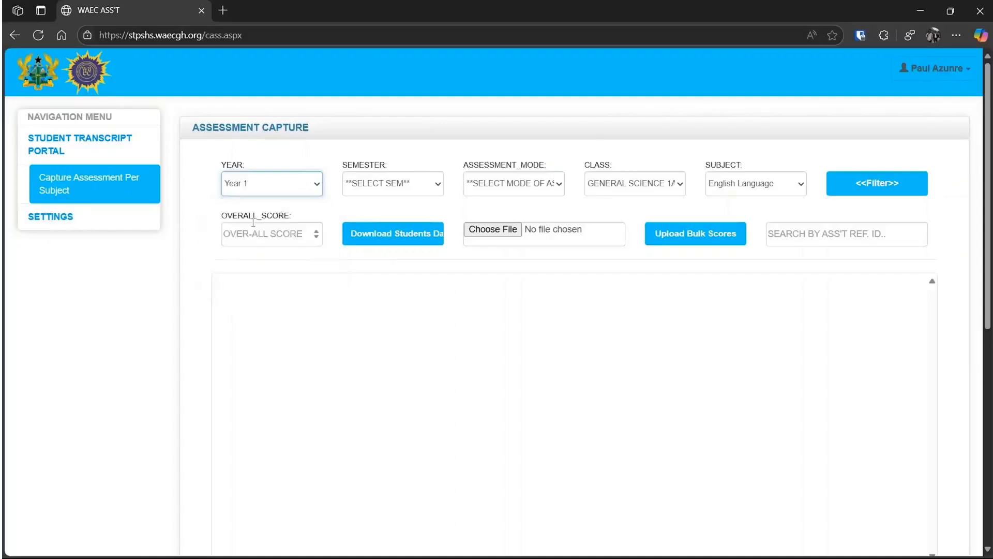
pyautogui.click(356, 194)
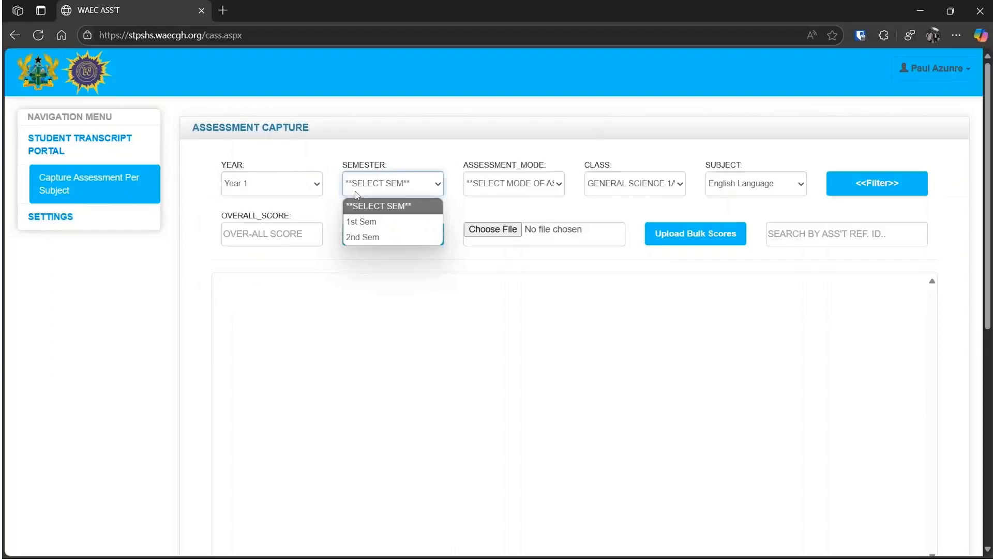
pyautogui.click(361, 227)
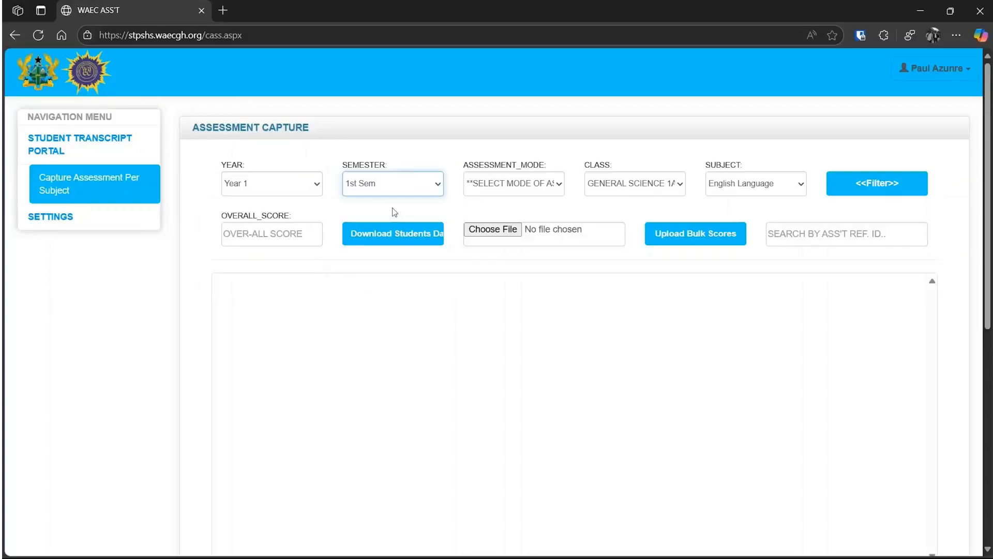
pyautogui.click(520, 189)
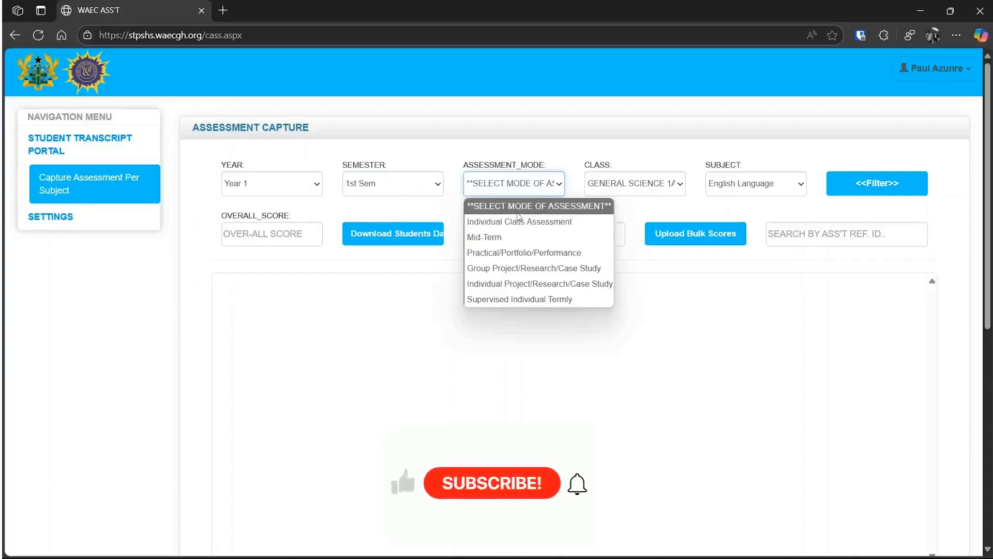
pyautogui.click(515, 222)
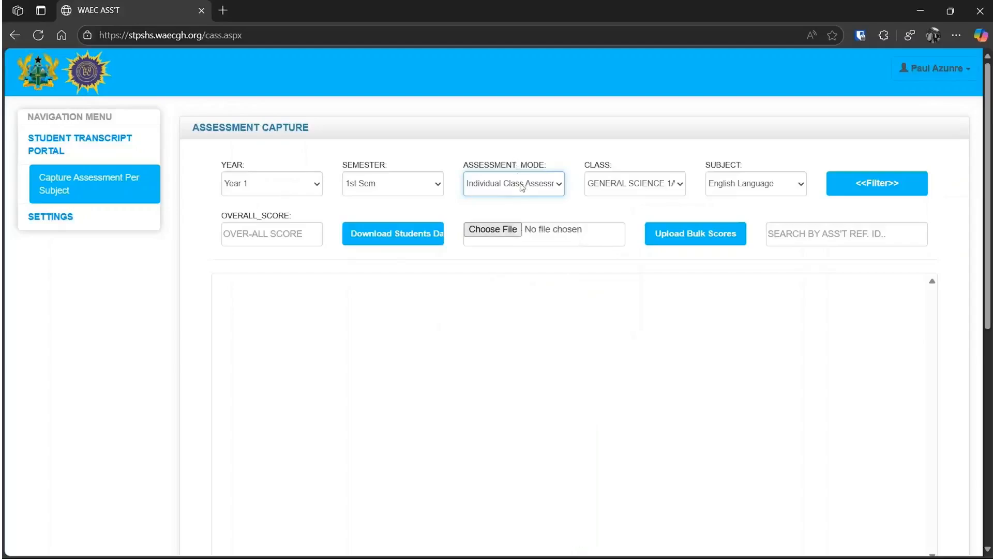
pyautogui.click(633, 191)
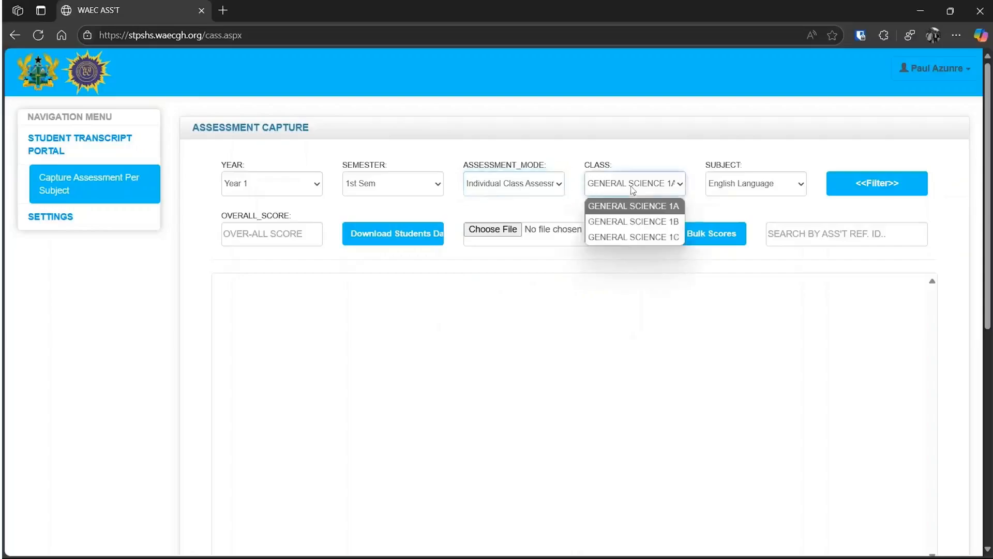
pyautogui.click(637, 213)
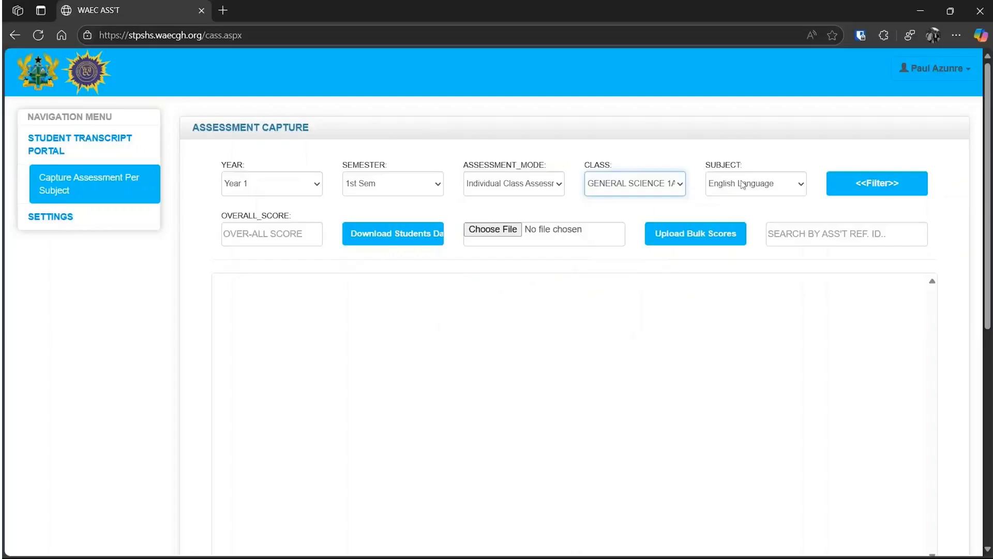
pyautogui.click(787, 189)
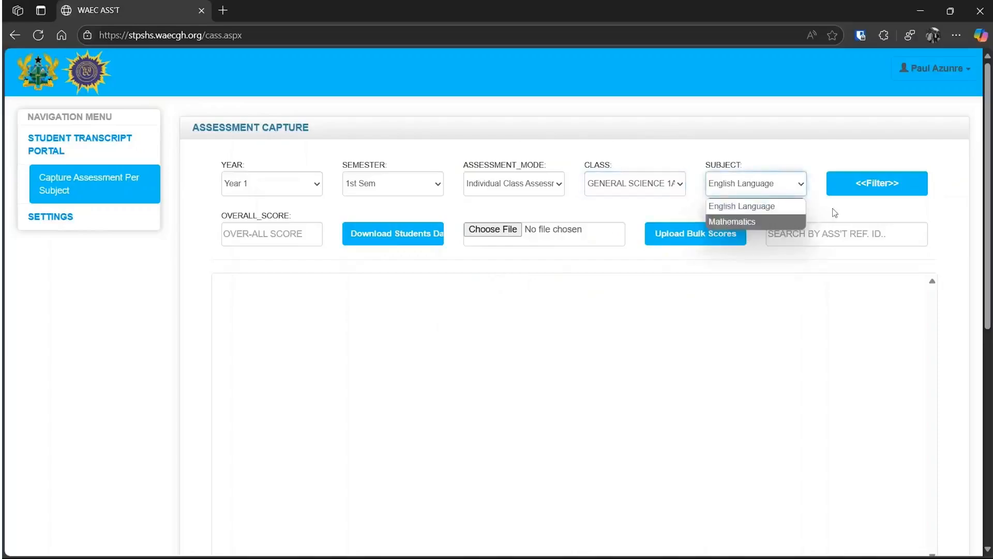
pyautogui.click(874, 188)
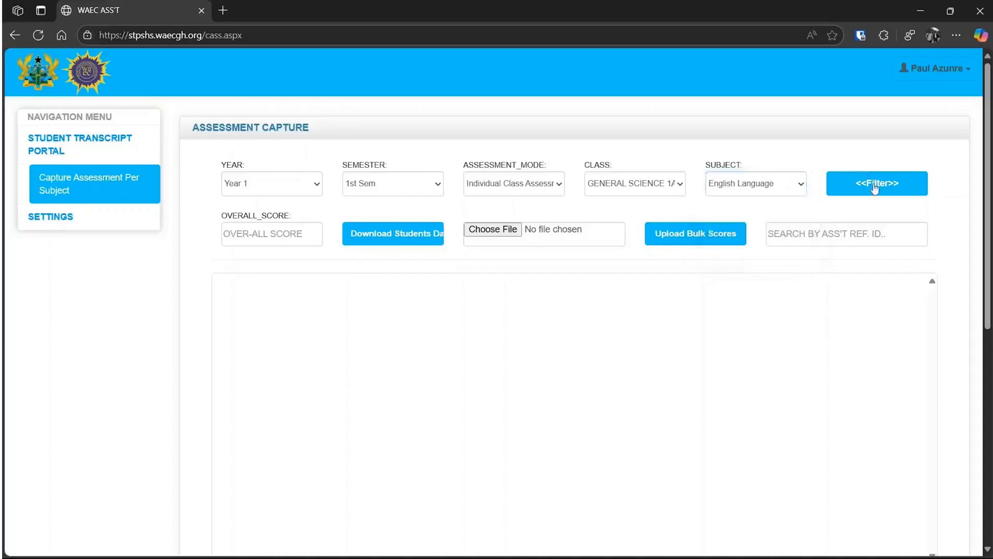
pyautogui.click(875, 188)
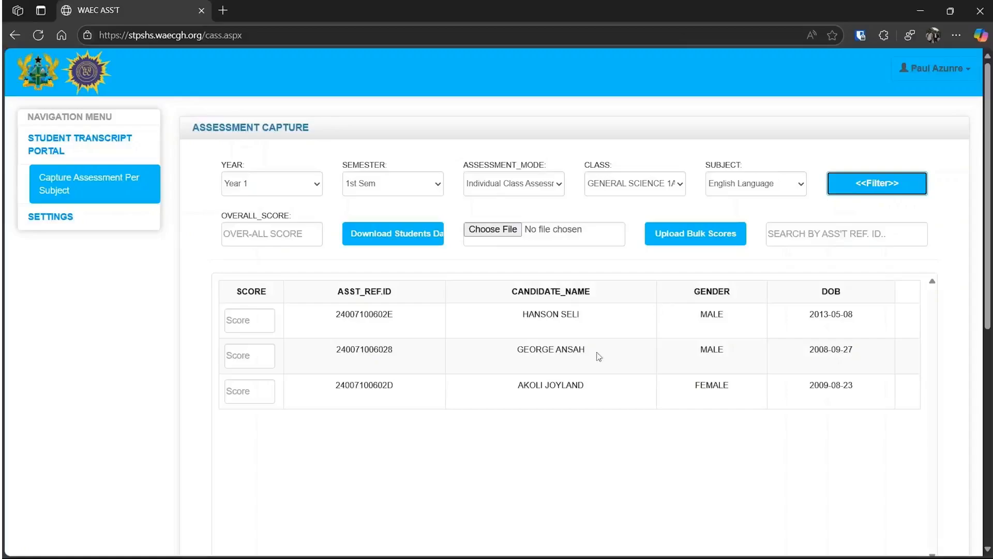
pyautogui.scroll(-2, 599, 356)
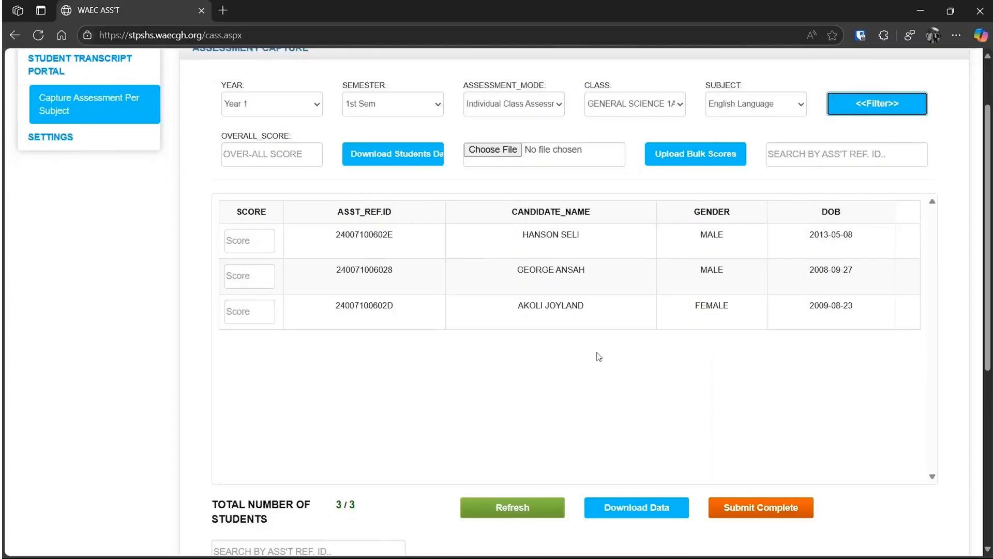
pyautogui.scroll(2, 599, 356)
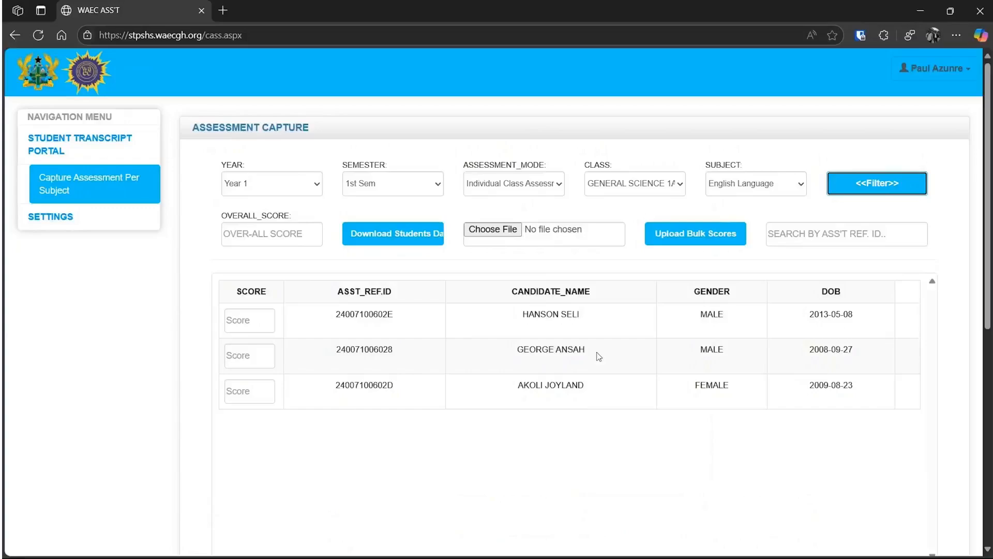
# Enter 50 as the overall score and save a score of 35 for the first candidate
pyautogui.click(289, 236)
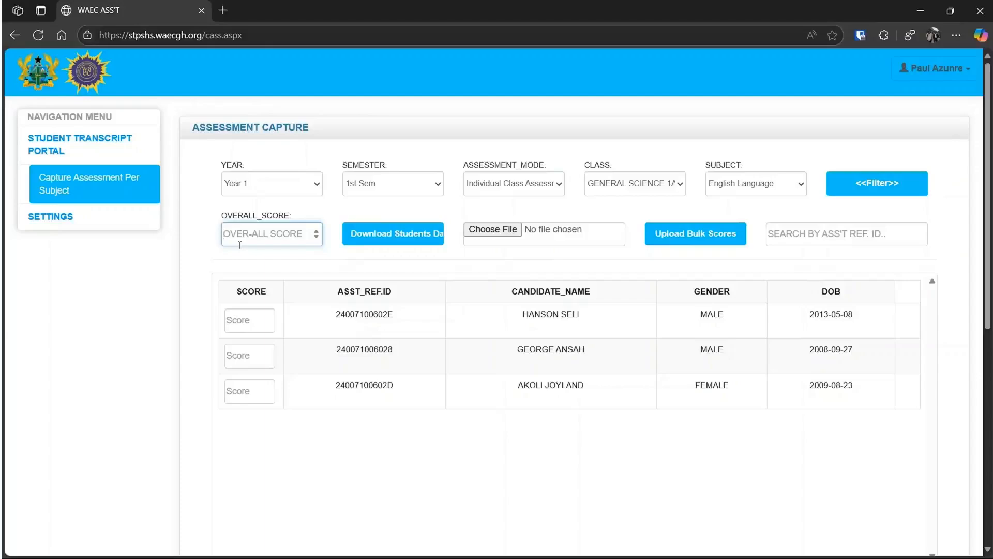
pyautogui.write('50')
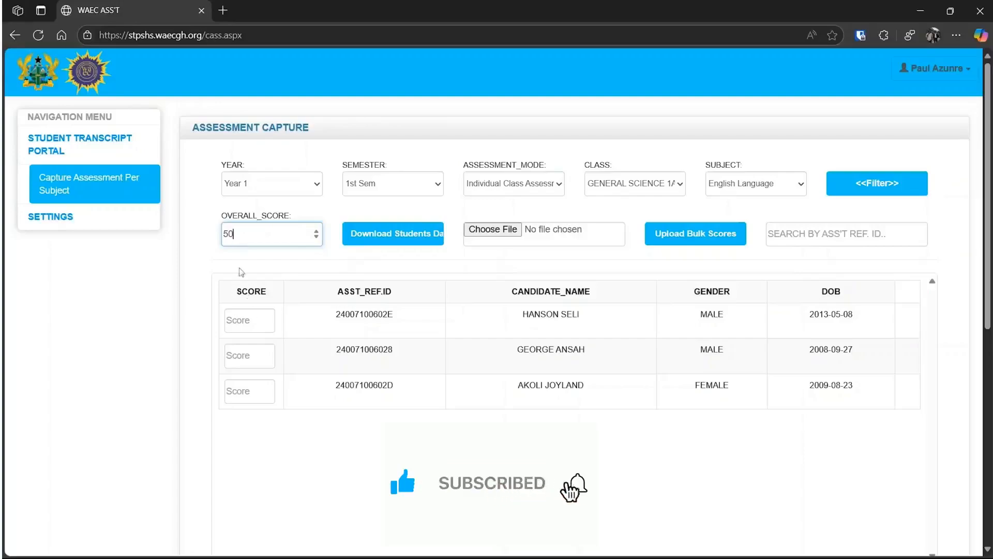
pyautogui.click(245, 322)
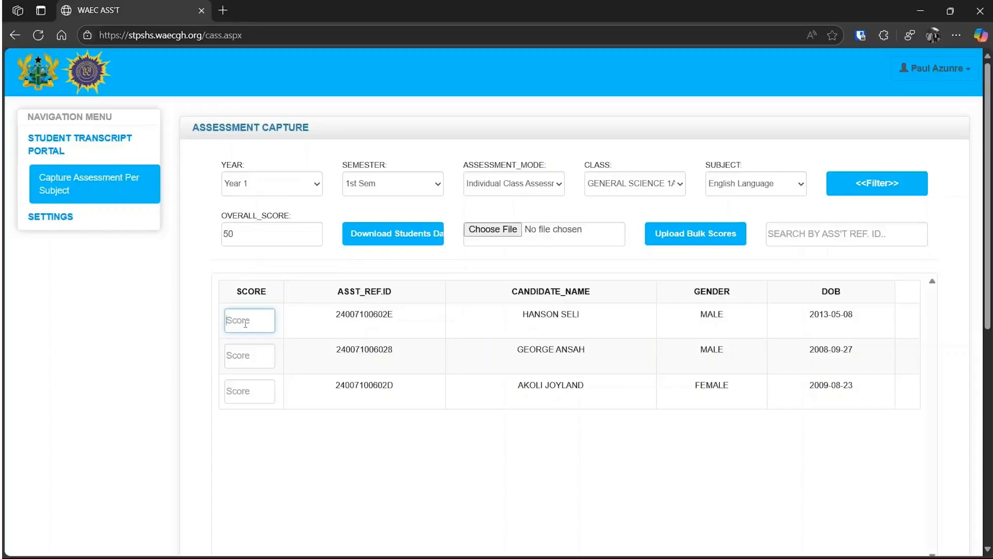
pyautogui.write('60')
pyautogui.press('BackSpace')
pyautogui.press('BackSpace')
pyautogui.write('35')
pyautogui.click(260, 362)
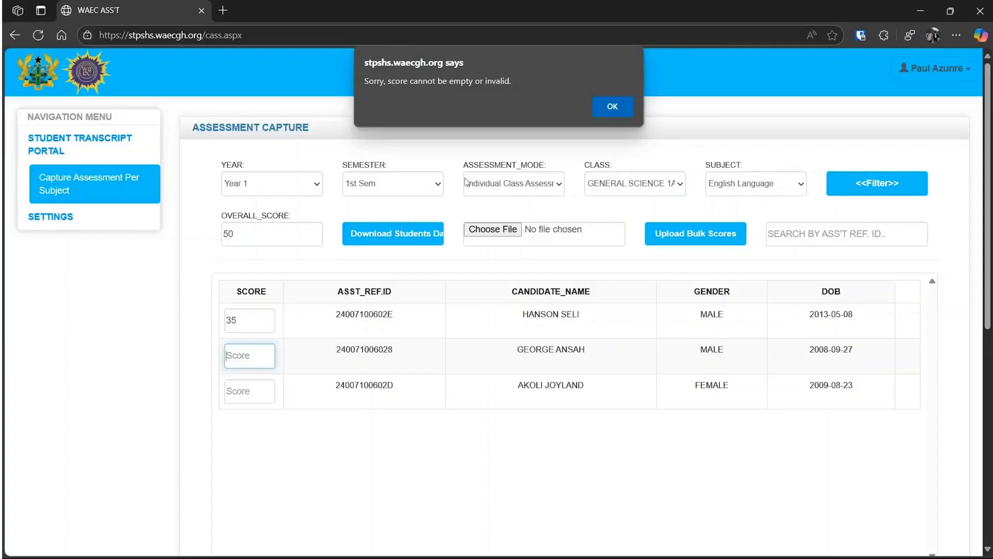
pyautogui.click(616, 108)
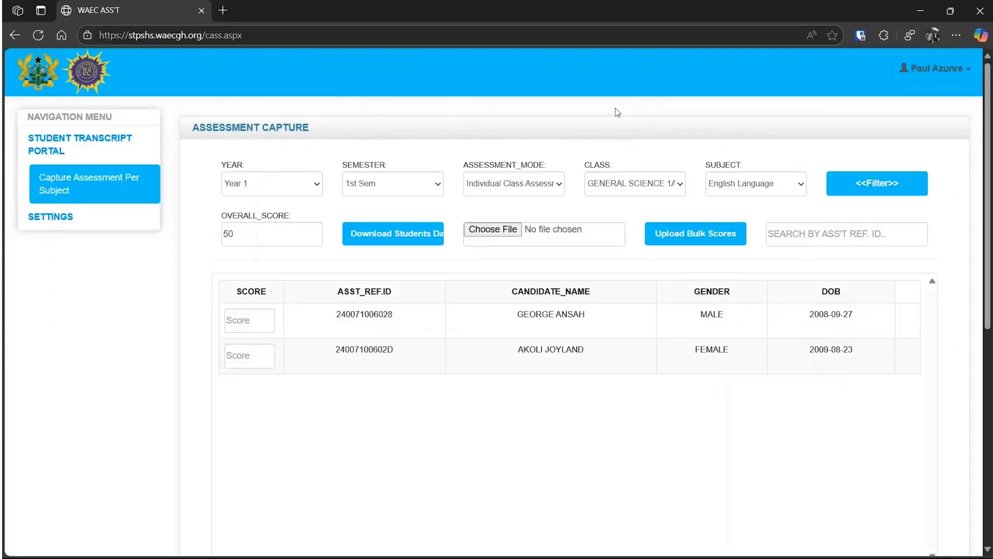
# Save scores of 46 and 50 for the two remaining candidates and acknowledge the completion notice
pyautogui.click(247, 324)
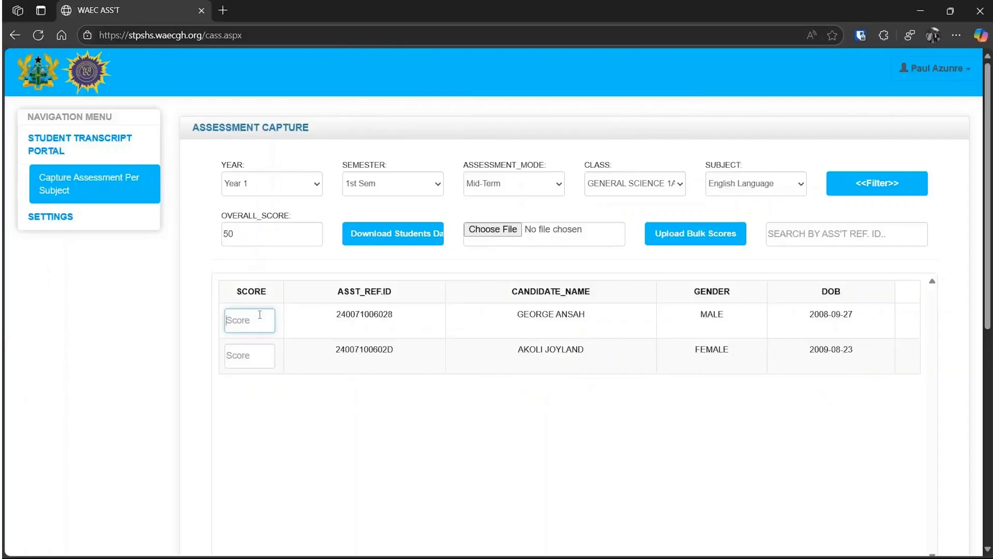
pyautogui.write('46')
pyautogui.click(358, 375)
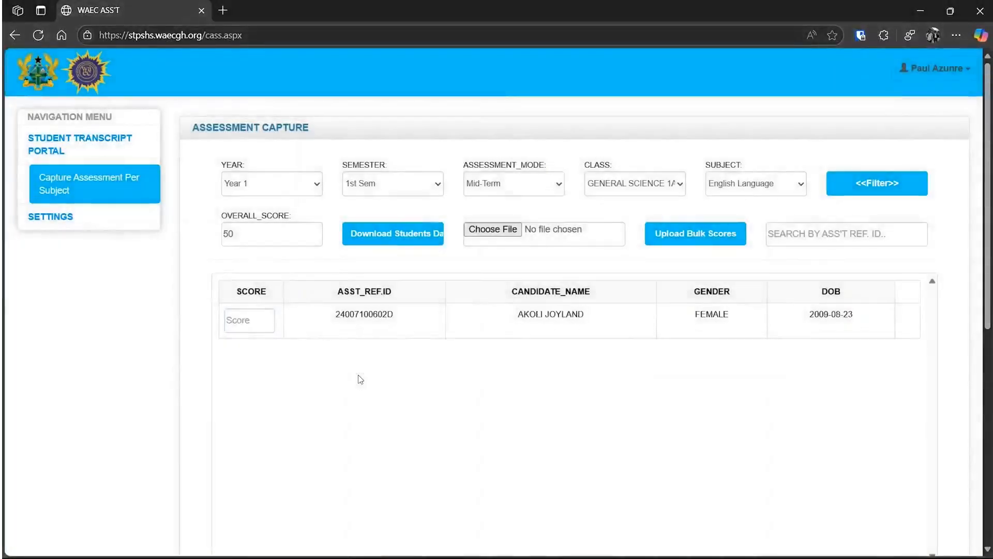
pyautogui.click(263, 326)
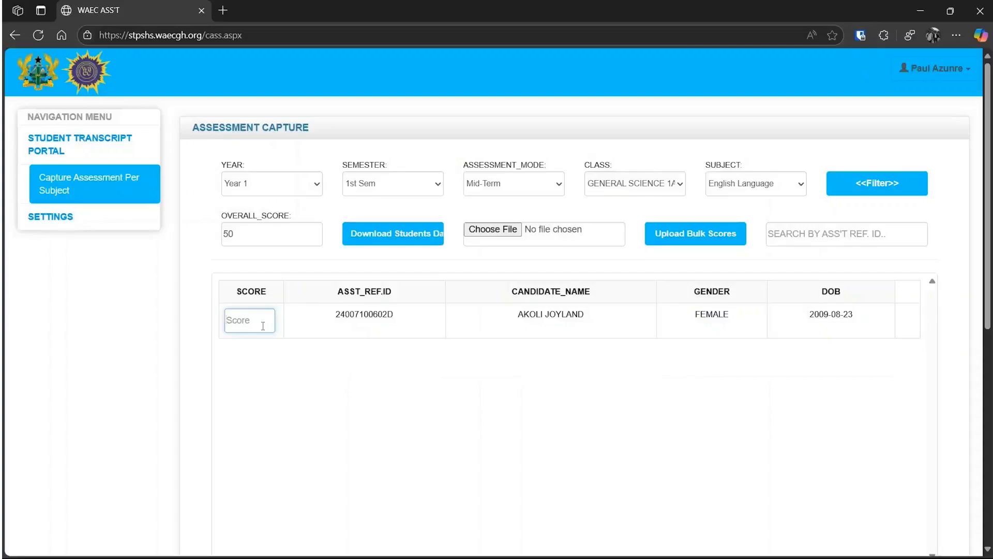
pyautogui.write('50')
pyautogui.click(359, 376)
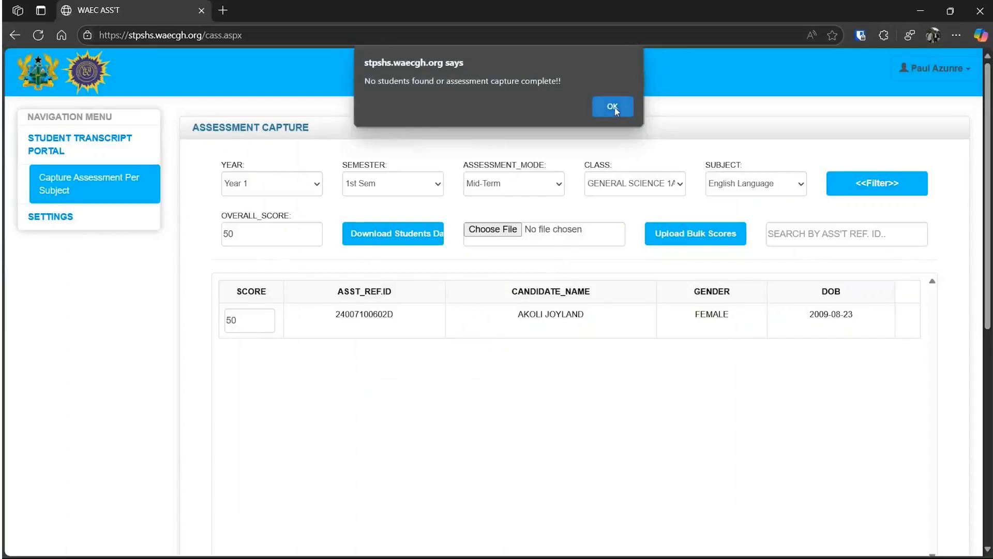
pyautogui.click(629, 109)
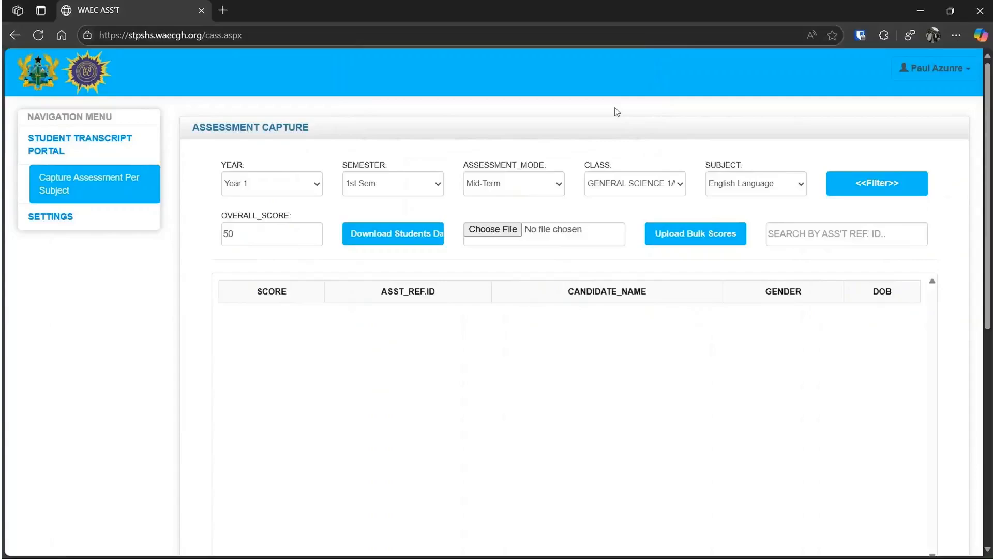
# Refresh the records to show saved scores 034, 050 and 046 out of 50 for subject 422
pyautogui.scroll(-4, 653, 290)
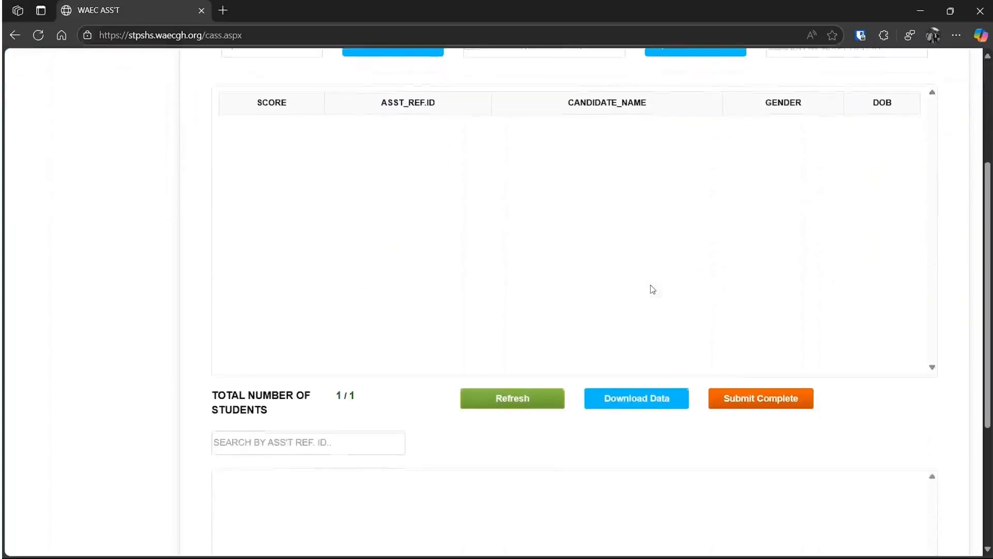
pyautogui.scroll(-2, 653, 290)
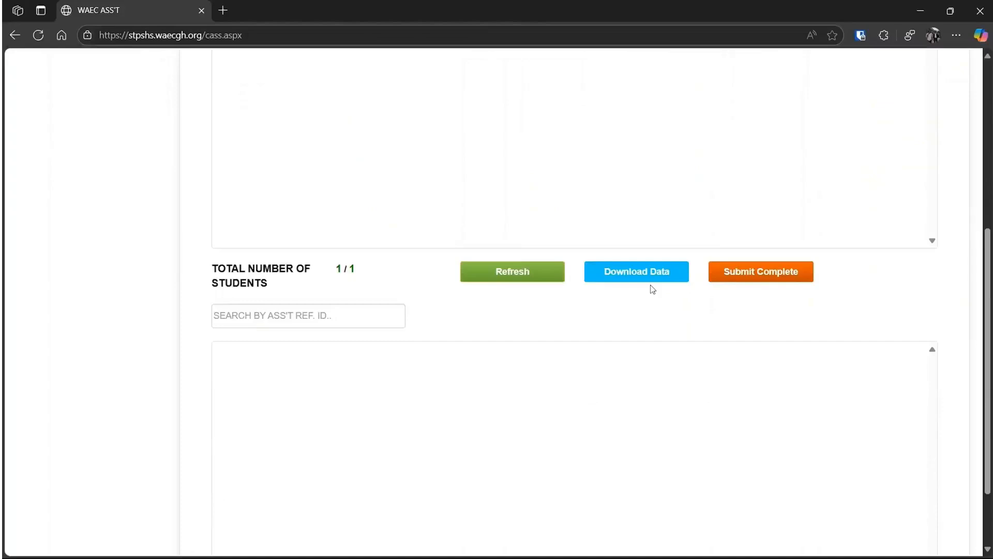
pyautogui.click(505, 277)
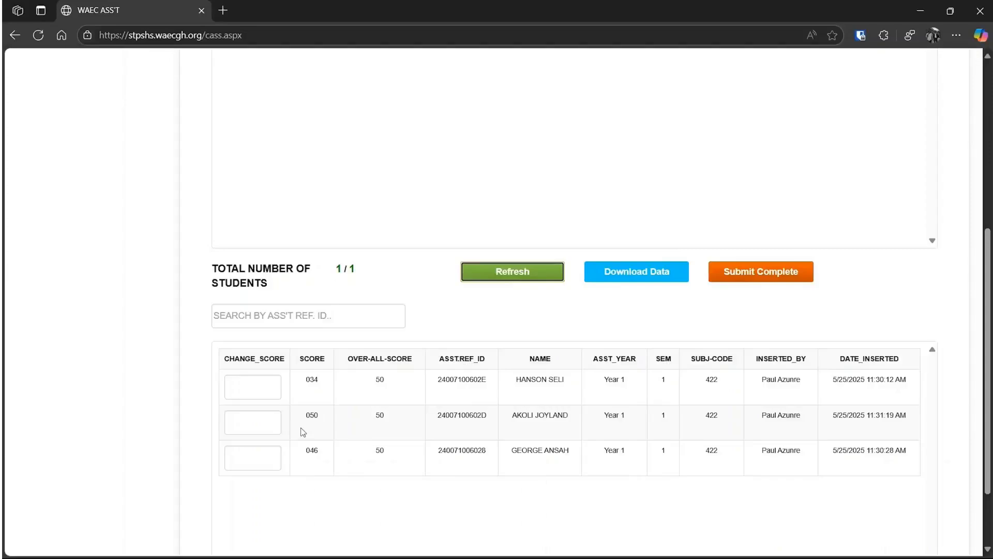
# Update the first candidate's CHANGE_SCORE to 37, replacing the saved 034
pyautogui.click(250, 385)
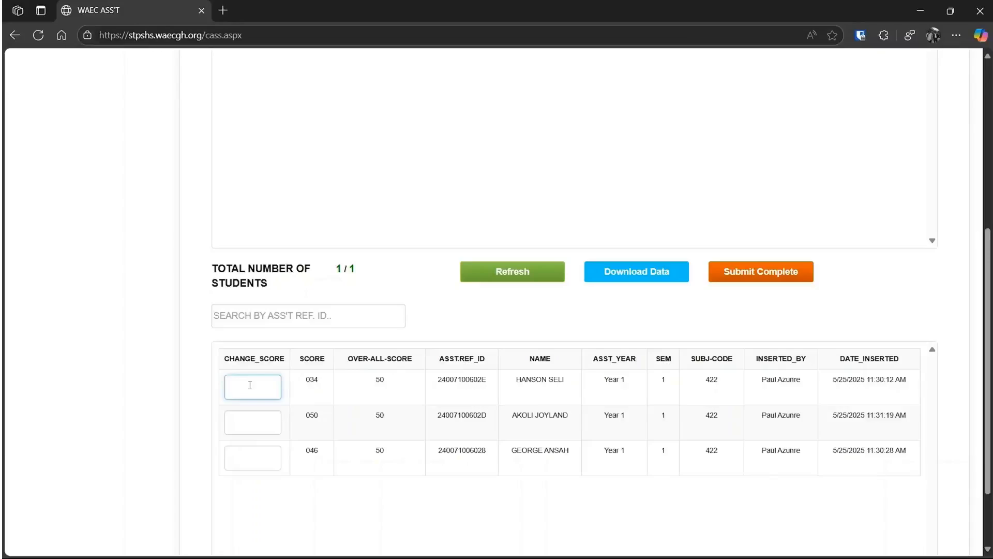
pyautogui.write('37')
pyautogui.press('Return')
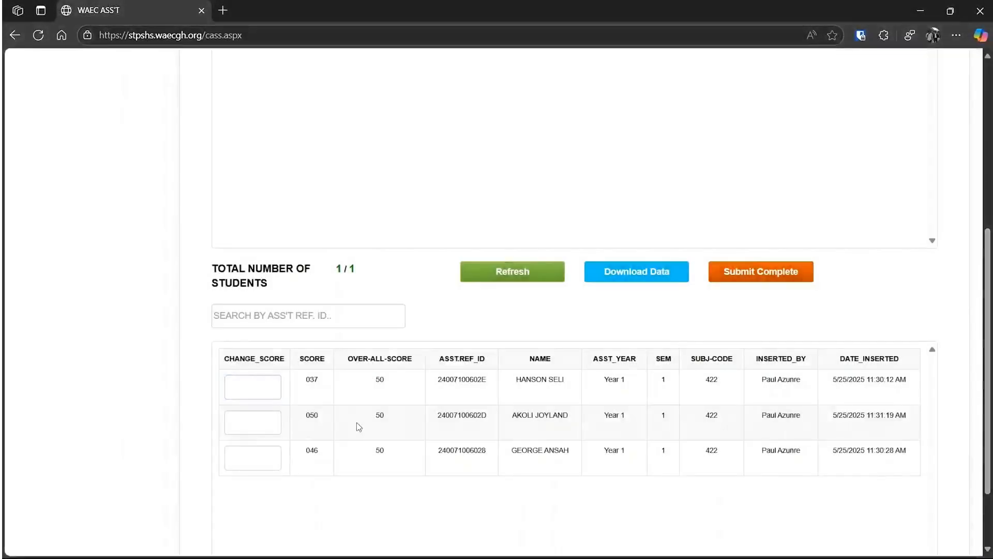
pyautogui.doubleClick(314, 383)
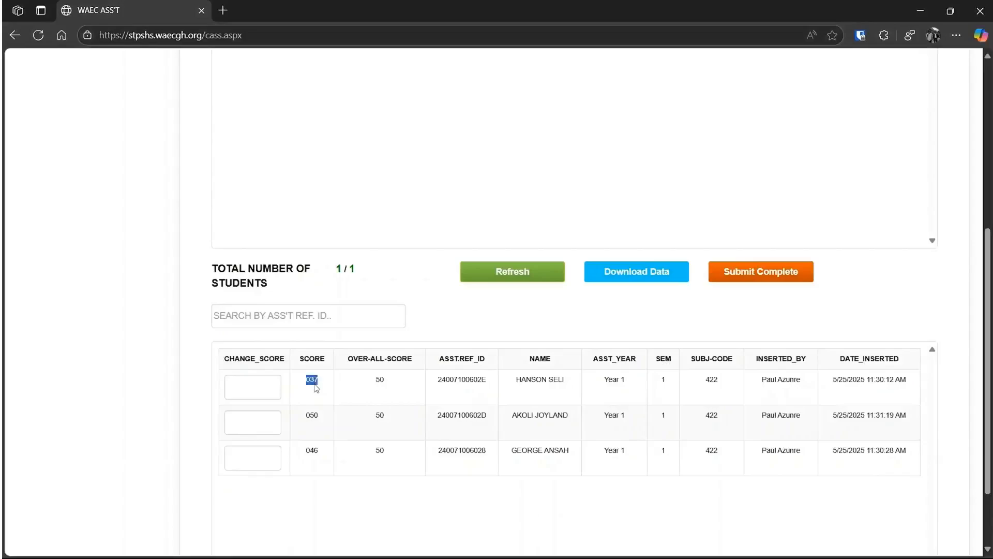
pyautogui.click(391, 437)
pyautogui.click(243, 395)
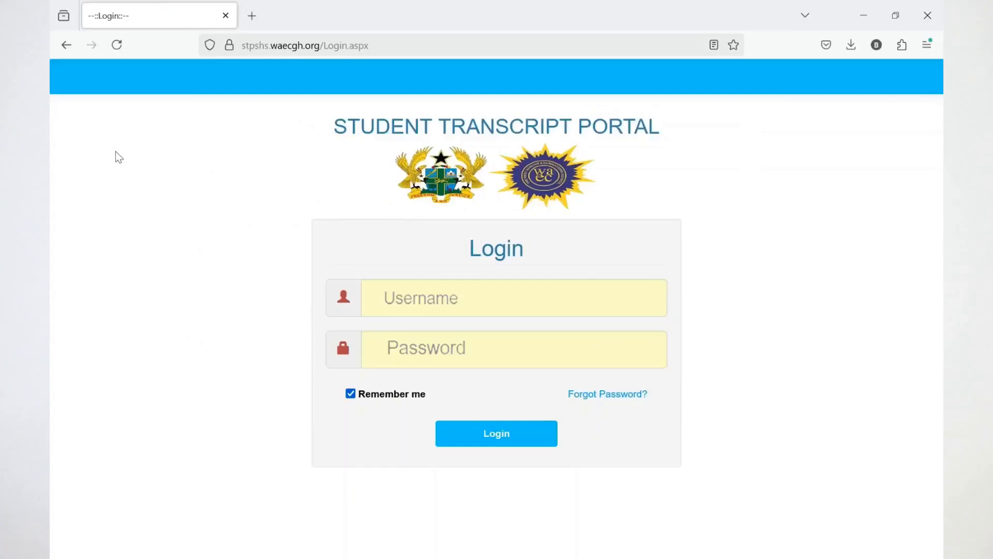
# Log in and open the Qualitative Assessment capture page from the Student Transcript Portal menu
pyautogui.click(494, 437)
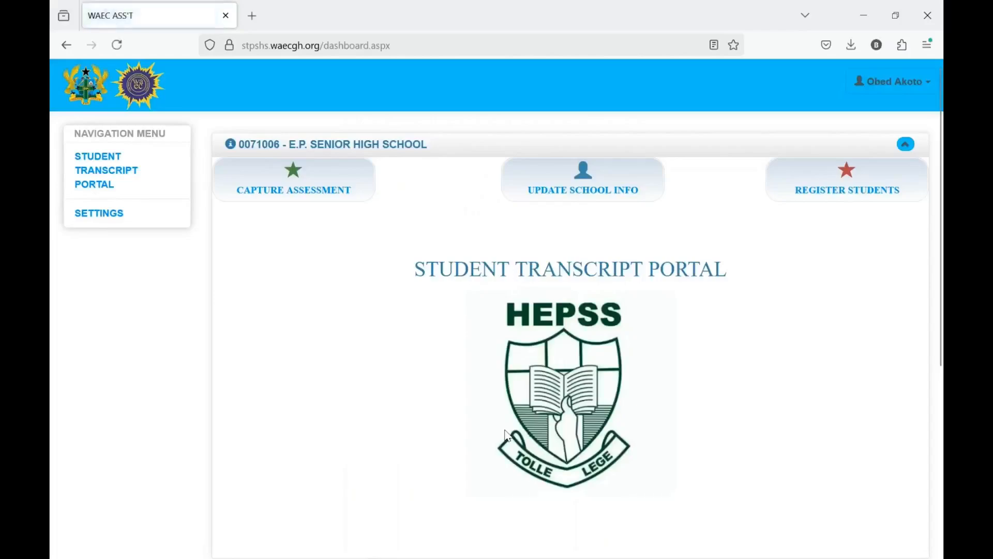
pyautogui.click(129, 176)
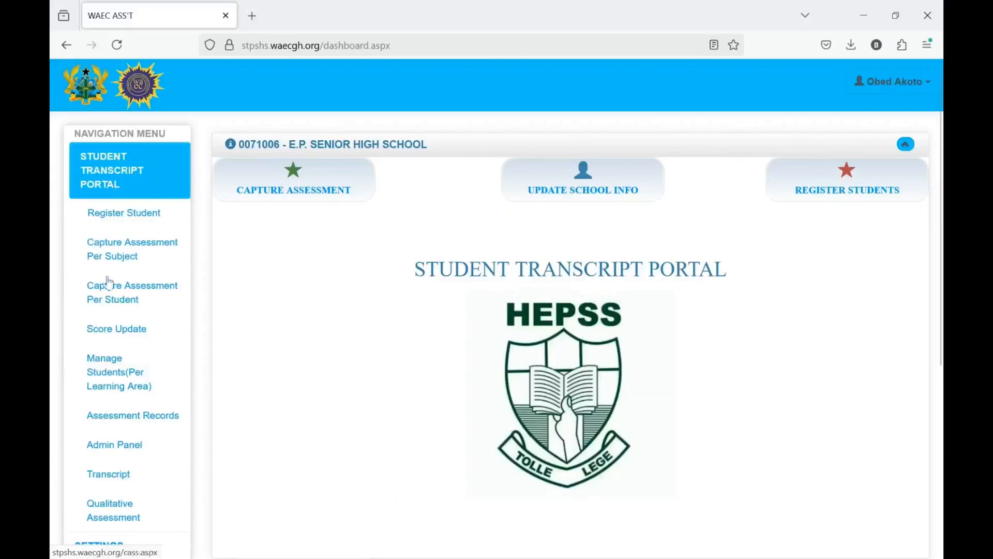
pyautogui.scroll(-2, 147, 456)
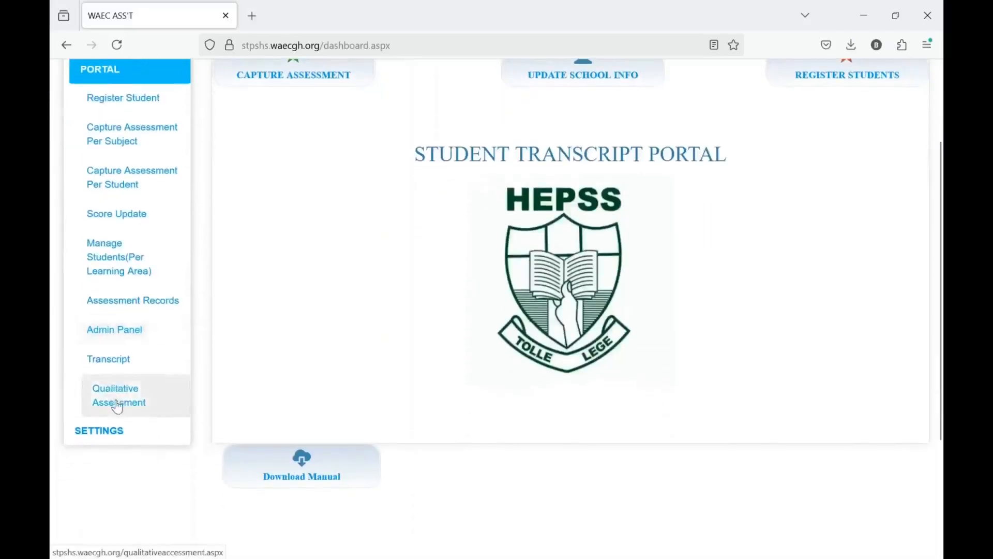
pyautogui.click(117, 407)
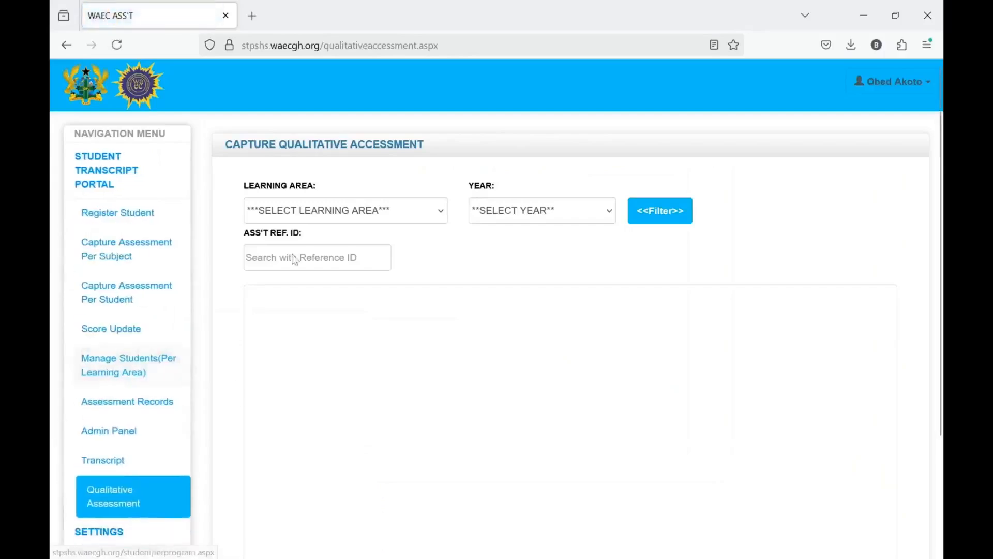
# Filter by SCIENCE and Year 1, then open a General Science 1B student's assessment form
pyautogui.click(304, 212)
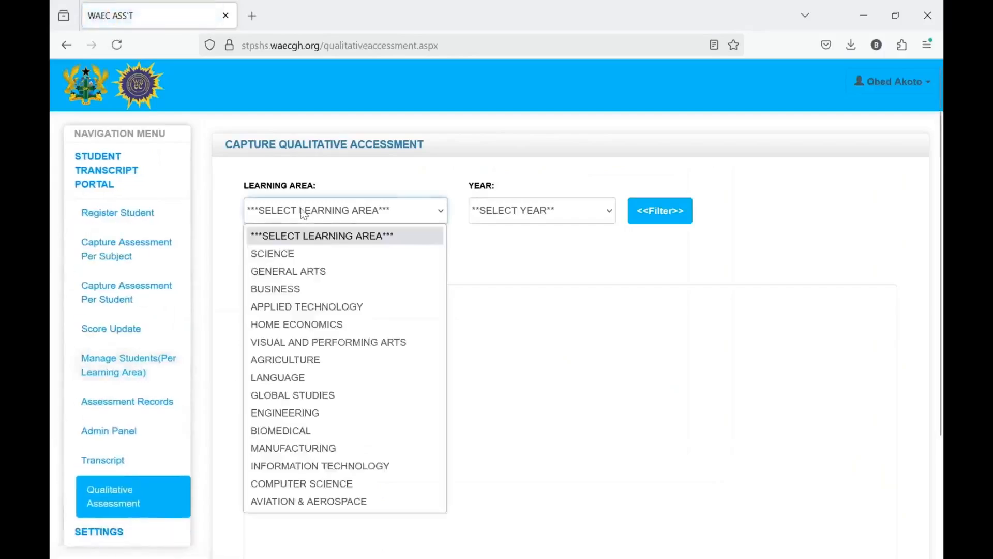
pyautogui.click(297, 257)
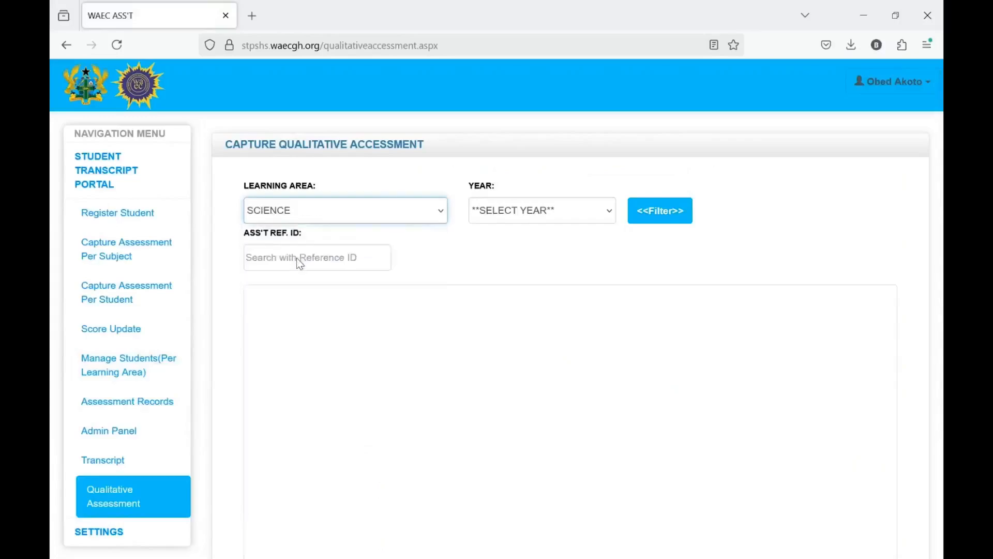
pyautogui.click(525, 219)
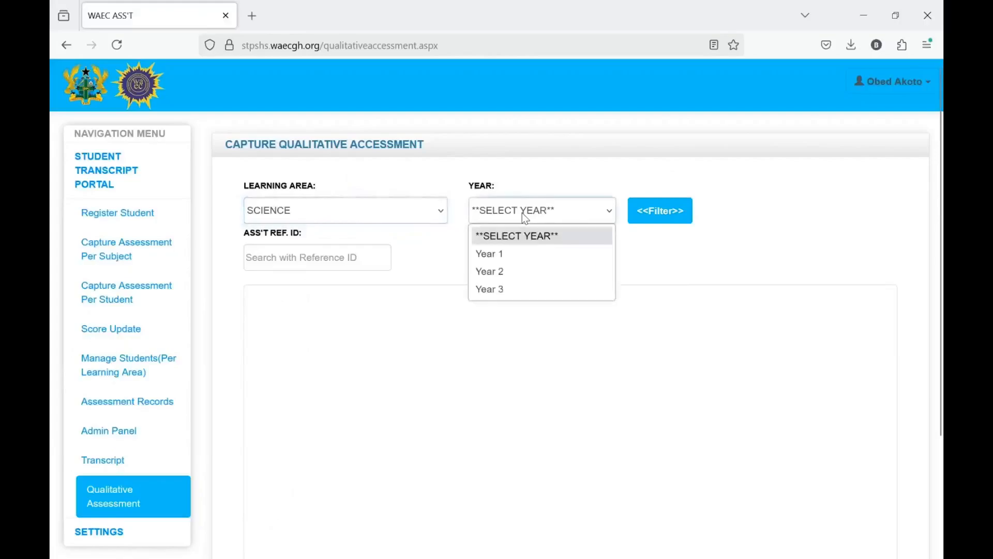
pyautogui.click(519, 255)
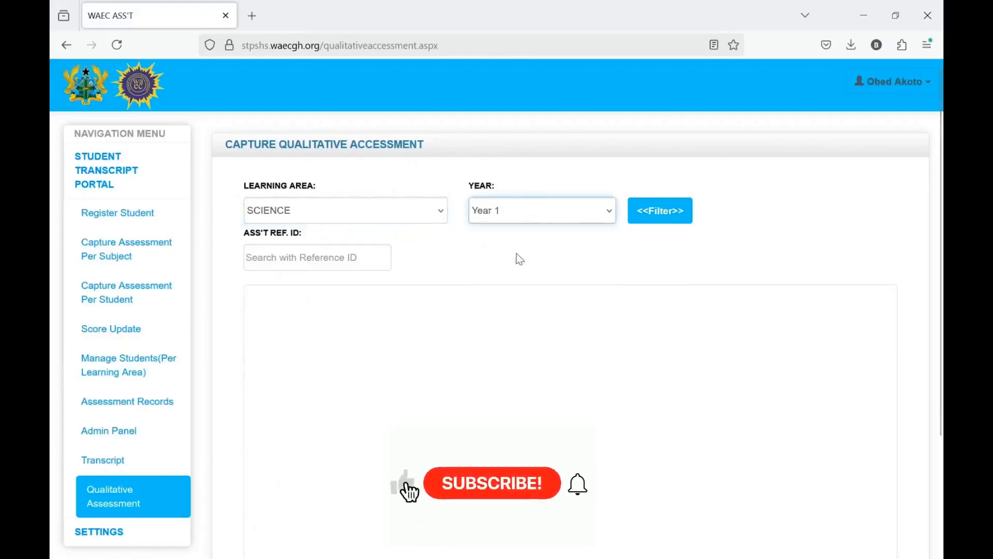
pyautogui.click(657, 215)
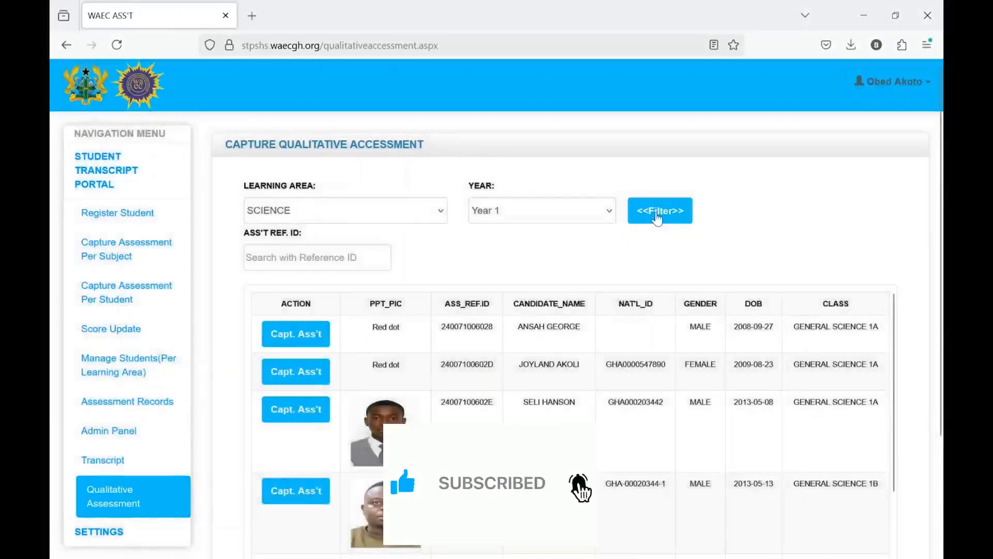
pyautogui.scroll(-3, 291, 356)
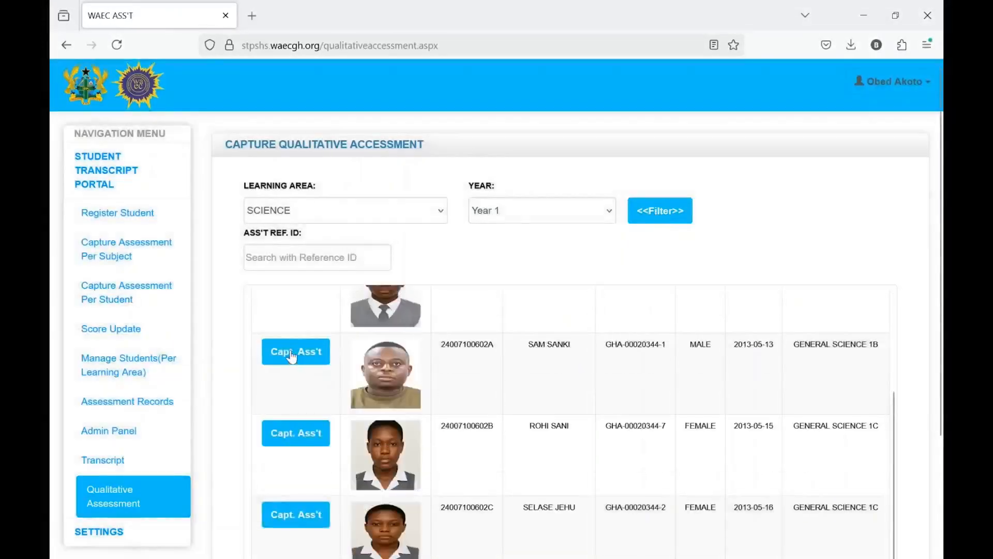
pyautogui.click(291, 356)
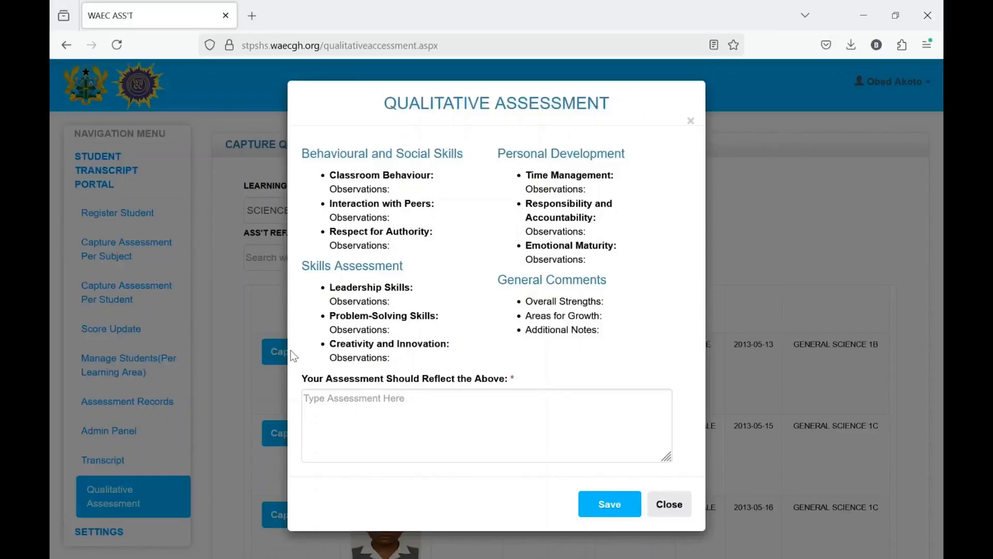
# Place the cursor in the student's qualitative assessment text box
pyautogui.click(461, 403)
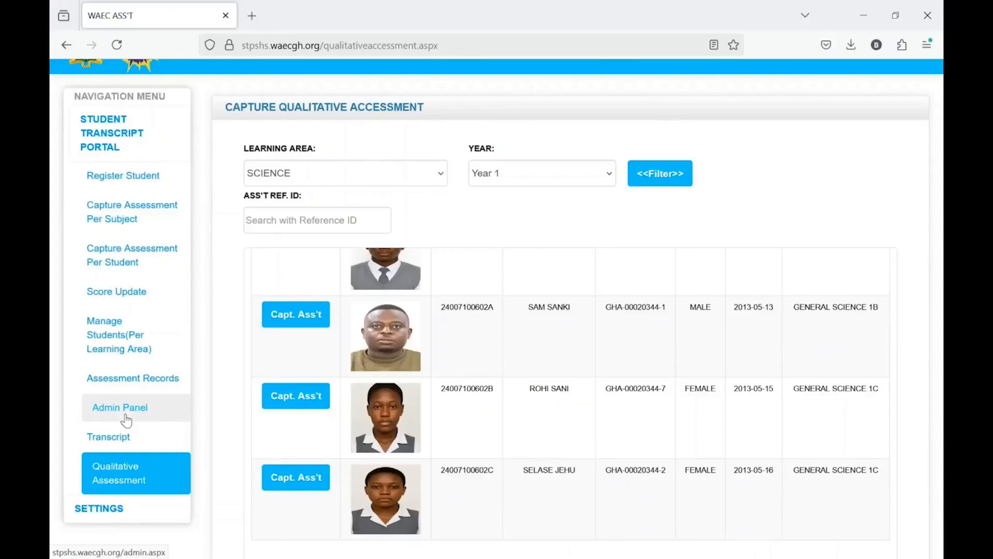
# Download the Year 1 SCIENCE transcripts as a PDF from the Transcript page
pyautogui.click(111, 442)
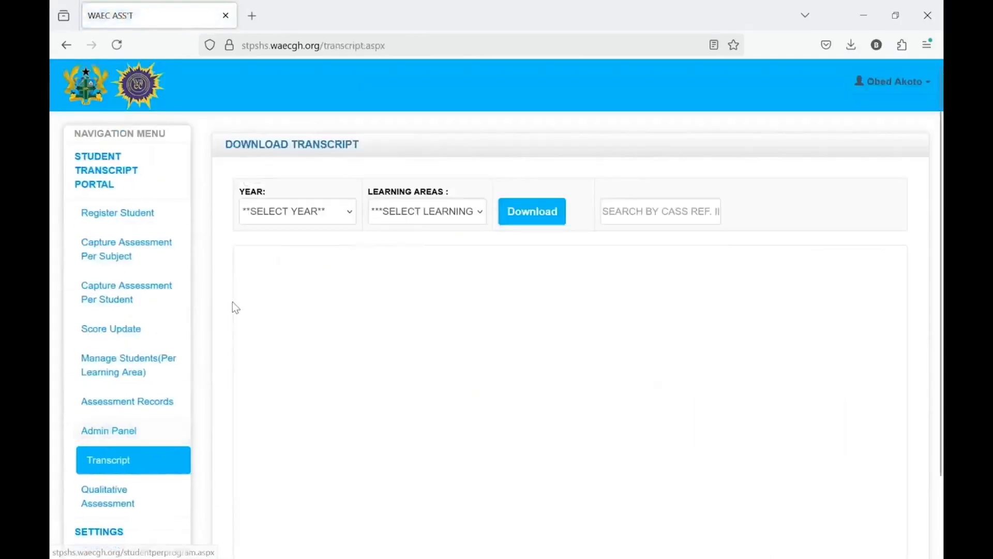
pyautogui.click(288, 217)
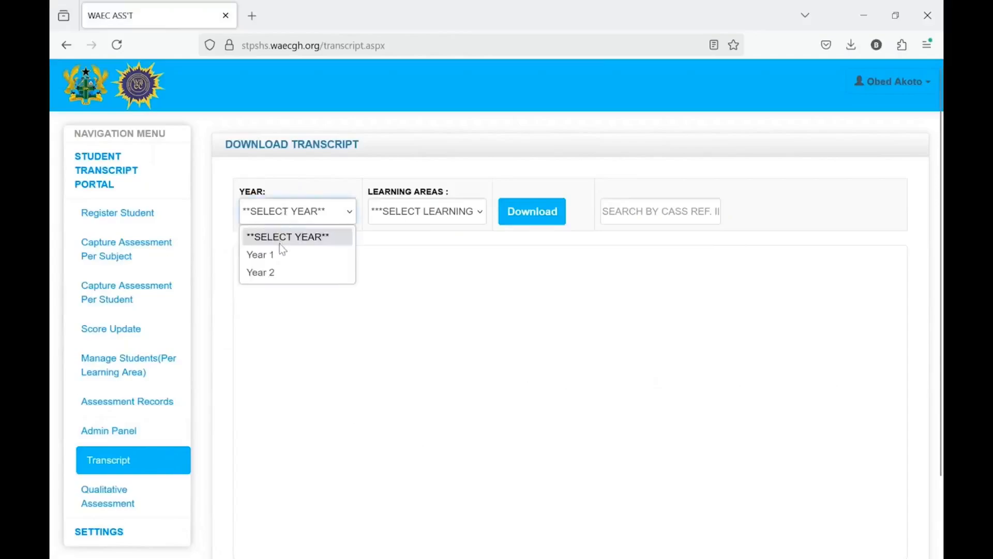
pyautogui.click(270, 254)
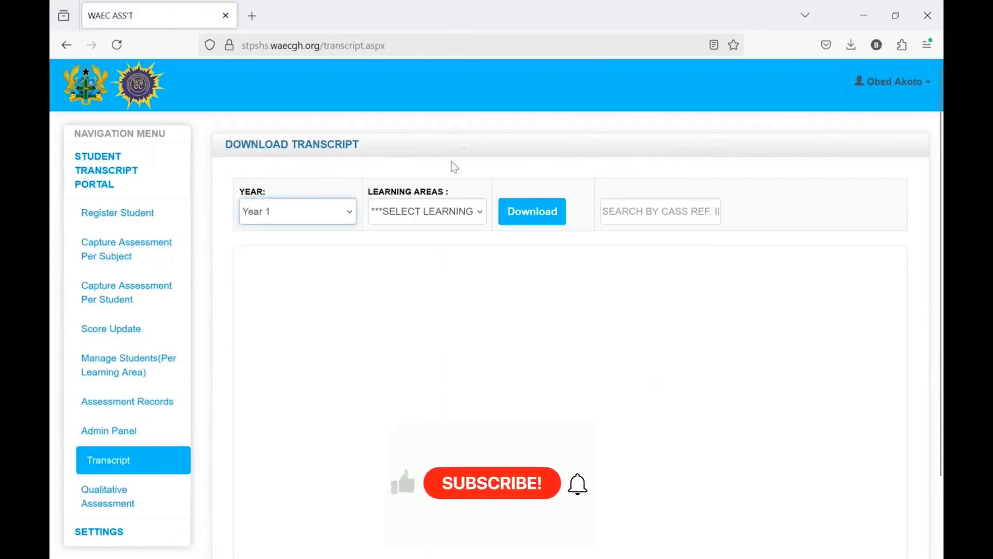
pyautogui.click(440, 210)
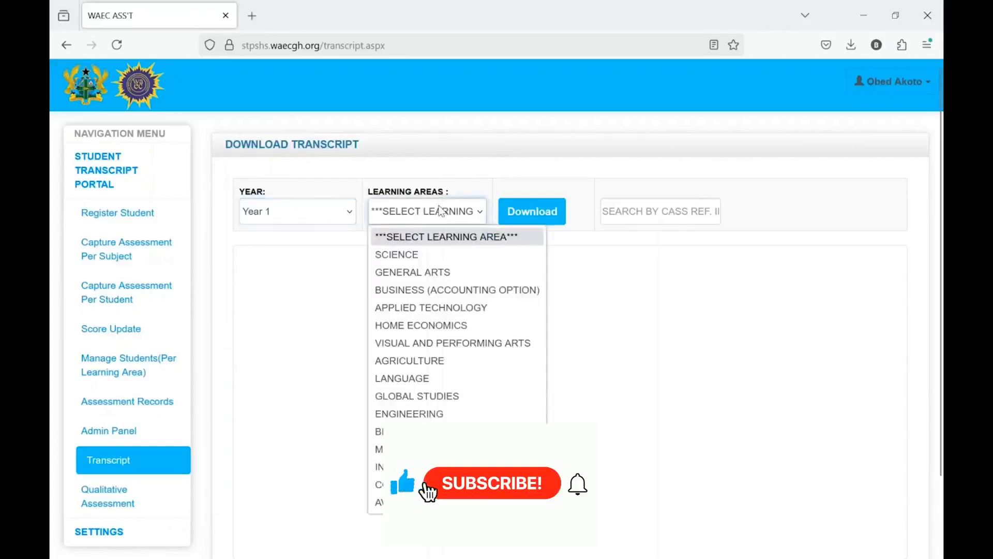
pyautogui.click(422, 256)
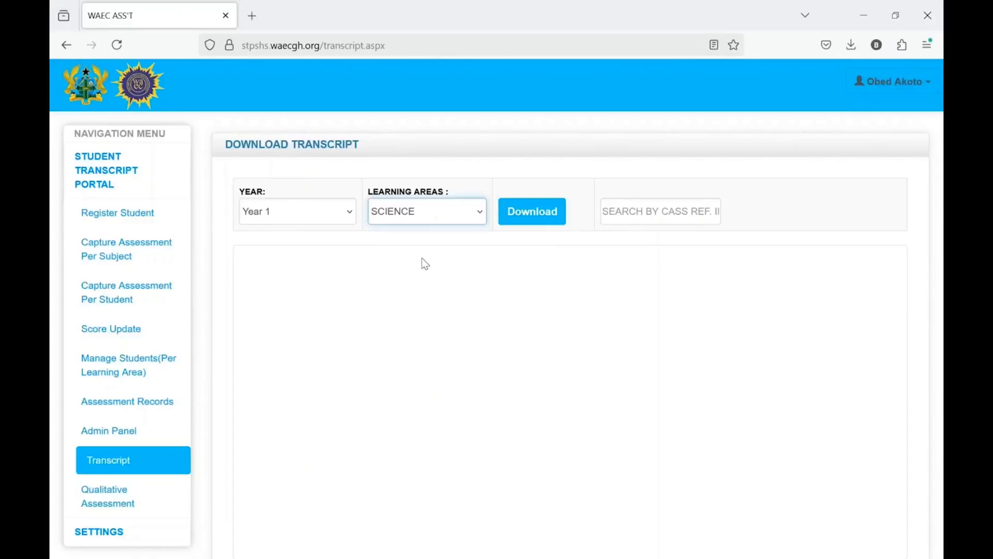
pyautogui.click(535, 218)
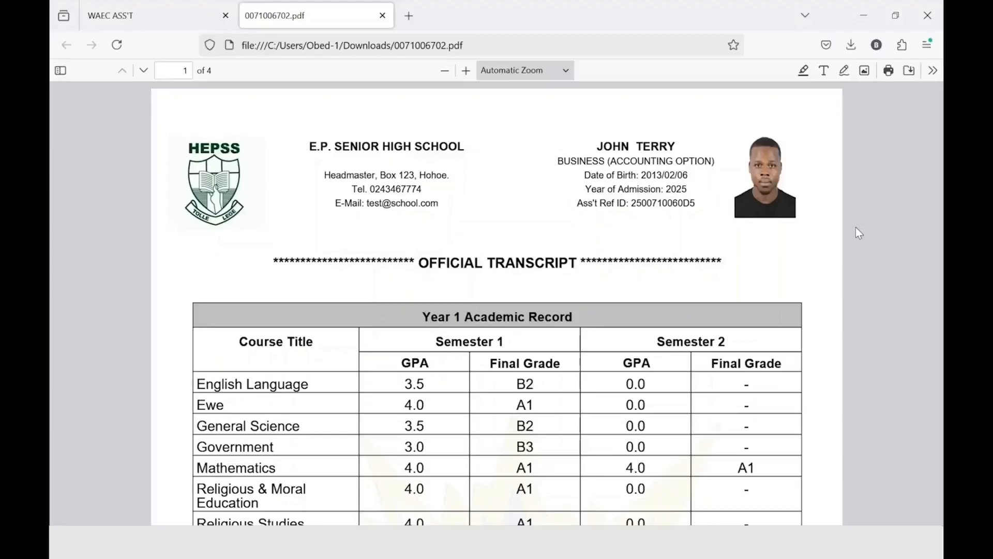
pyautogui.moveTo(402, 148); pyautogui.dragTo(298, 150)
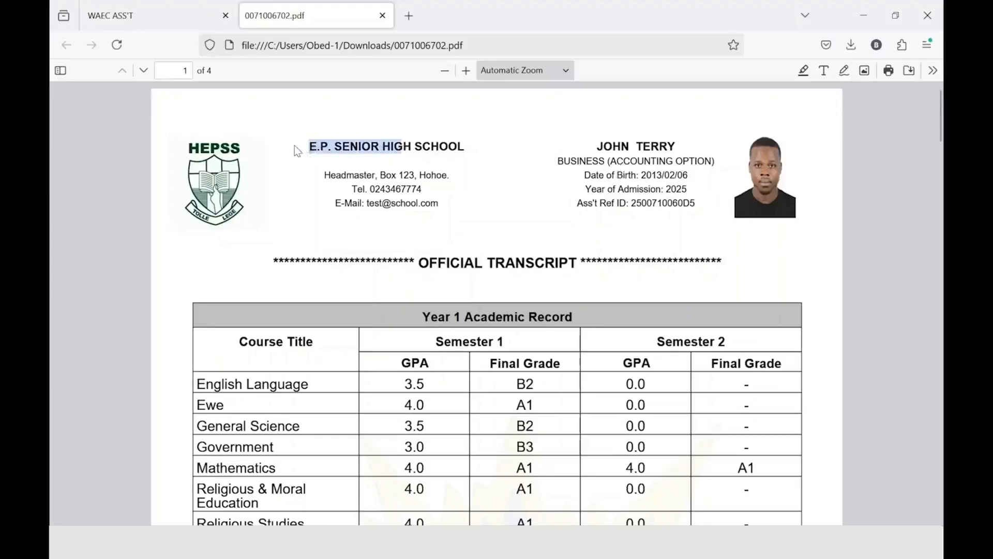
pyautogui.click(311, 150)
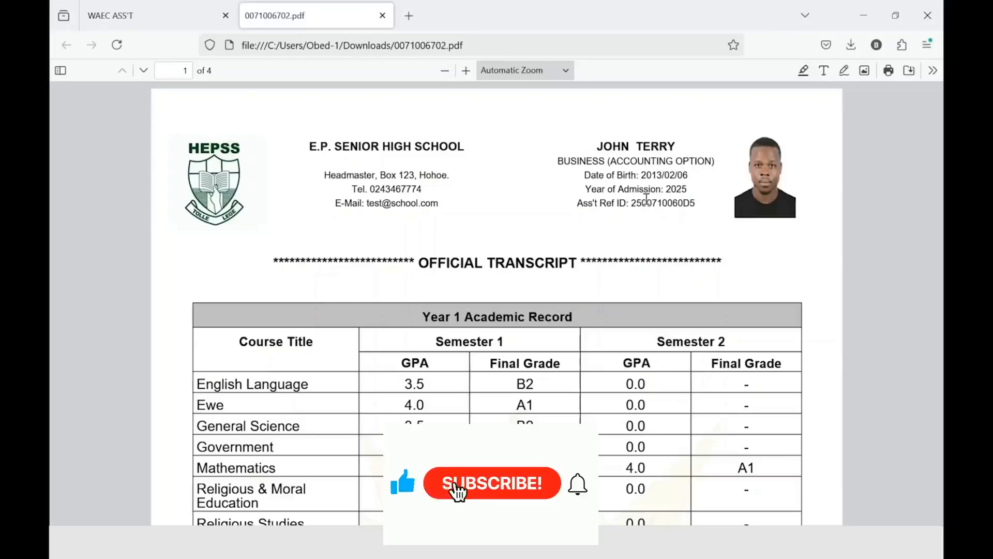
pyautogui.scroll(-3, 647, 199)
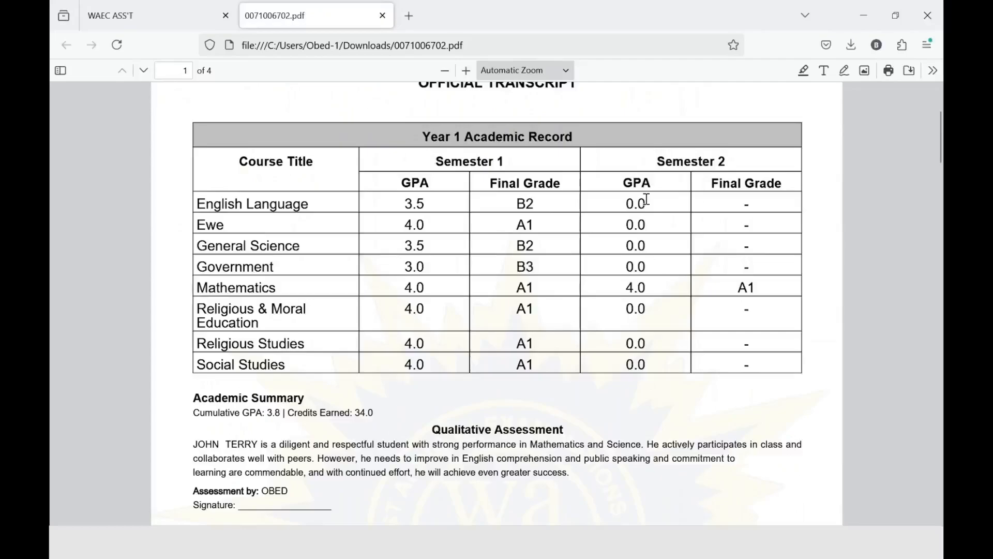
# Scroll through the four transcript pages and grade interpretation tables in the PDF
pyautogui.scroll(-10, 810, 310)
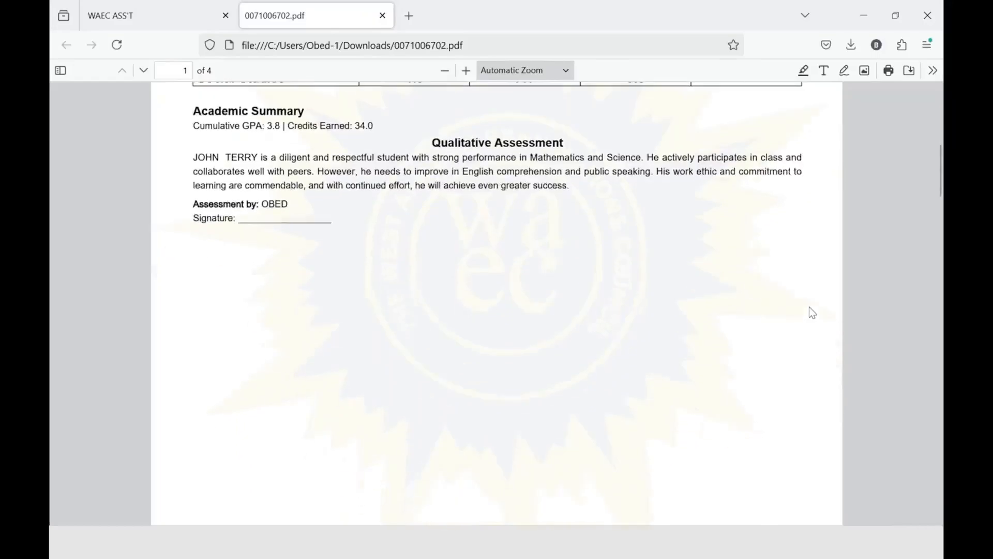
pyautogui.scroll(-10, 810, 308)
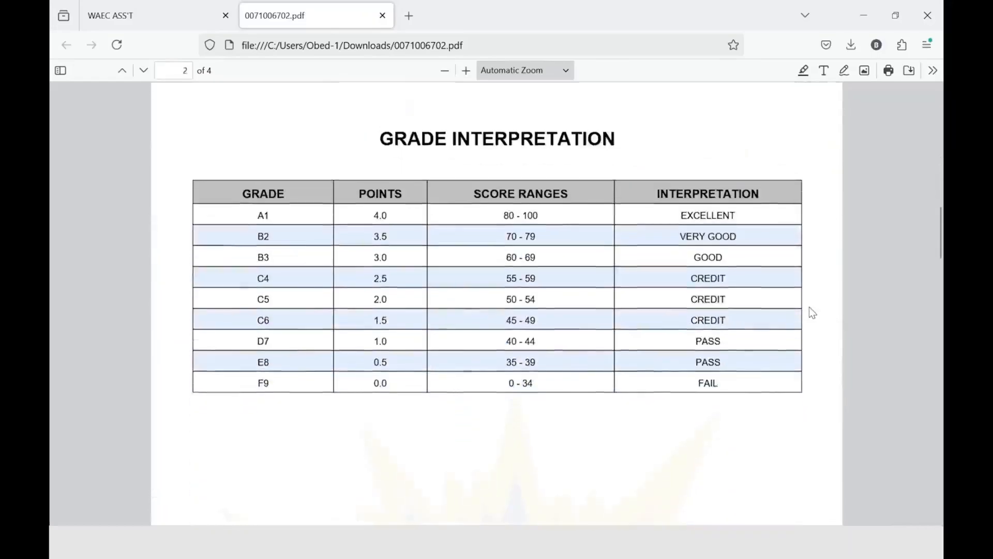
pyautogui.scroll(6, 810, 311)
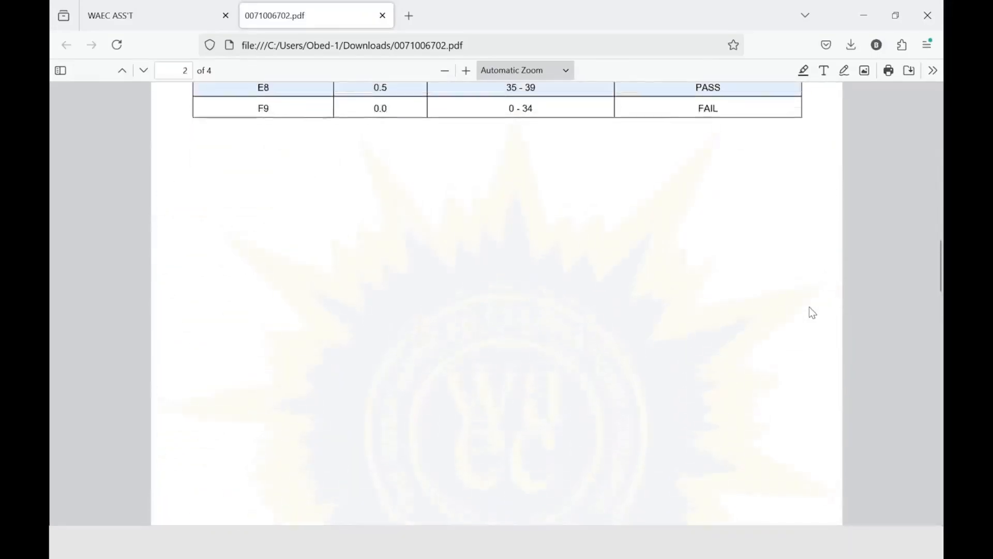
pyautogui.scroll(-15, 809, 307)
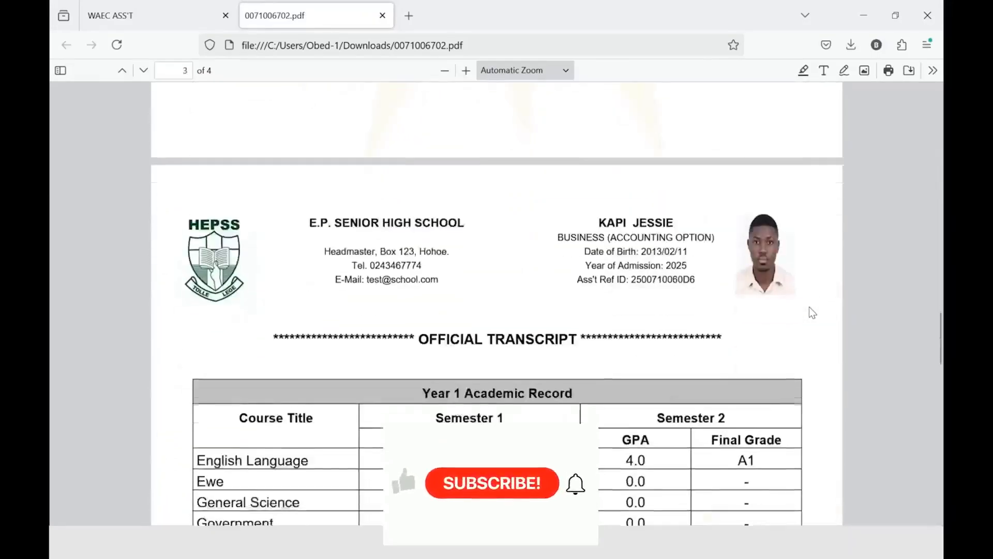
pyautogui.scroll(-10, 810, 308)
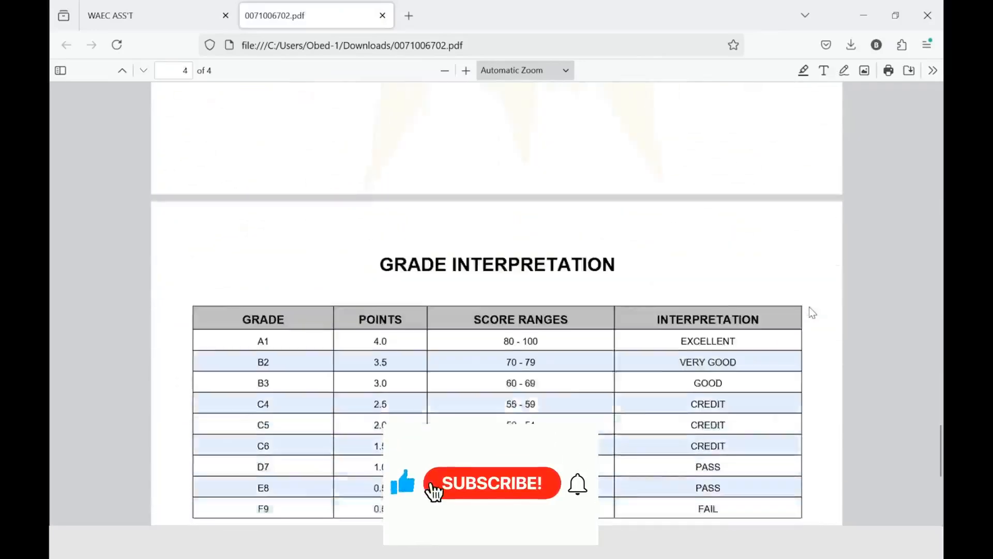
pyautogui.scroll(-3, 809, 306)
pyautogui.scroll(10, 809, 307)
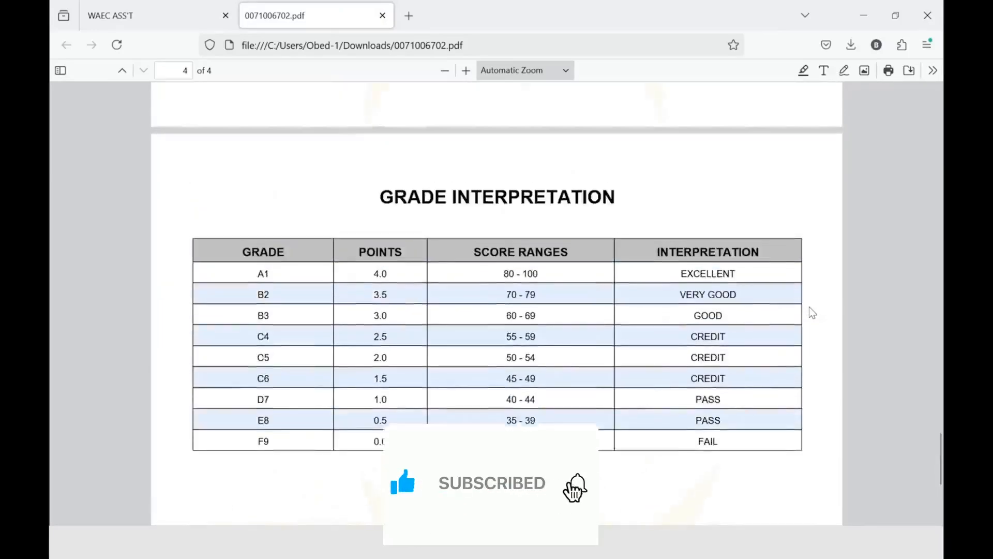
pyautogui.scroll(10, 809, 306)
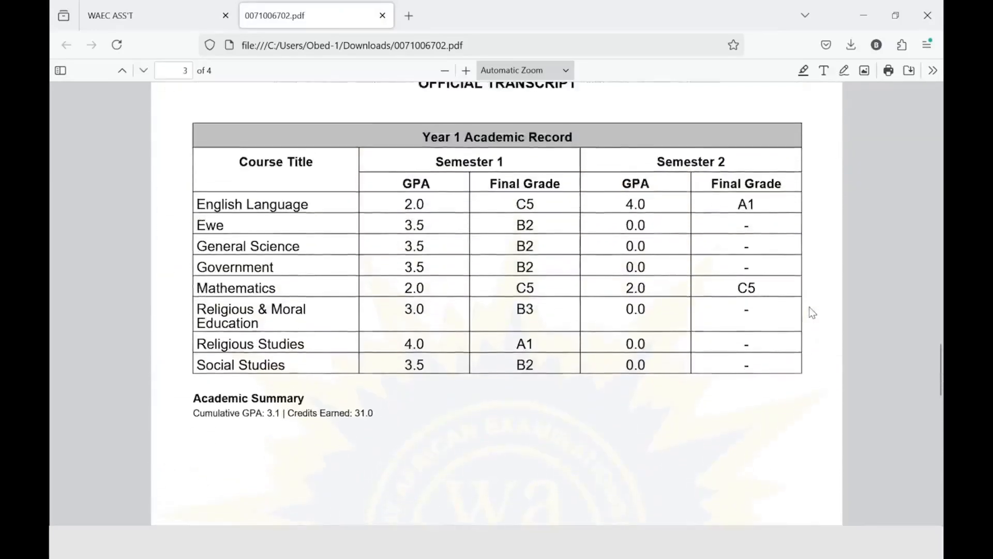
pyautogui.scroll(-2, 809, 306)
pyautogui.scroll(10, 809, 306)
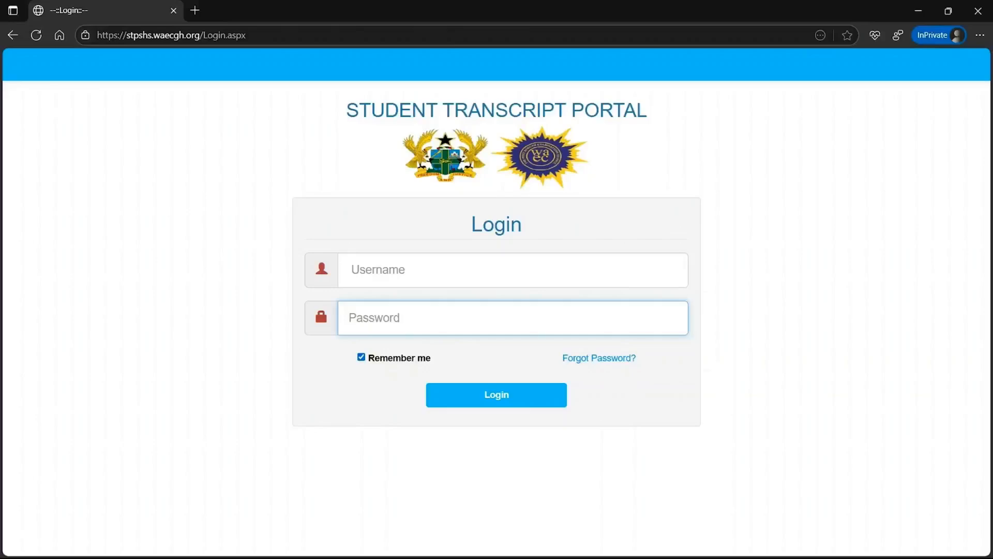
# Log in with the account password and go to the School Monitor dashboard
pyautogui.write('•••••••')
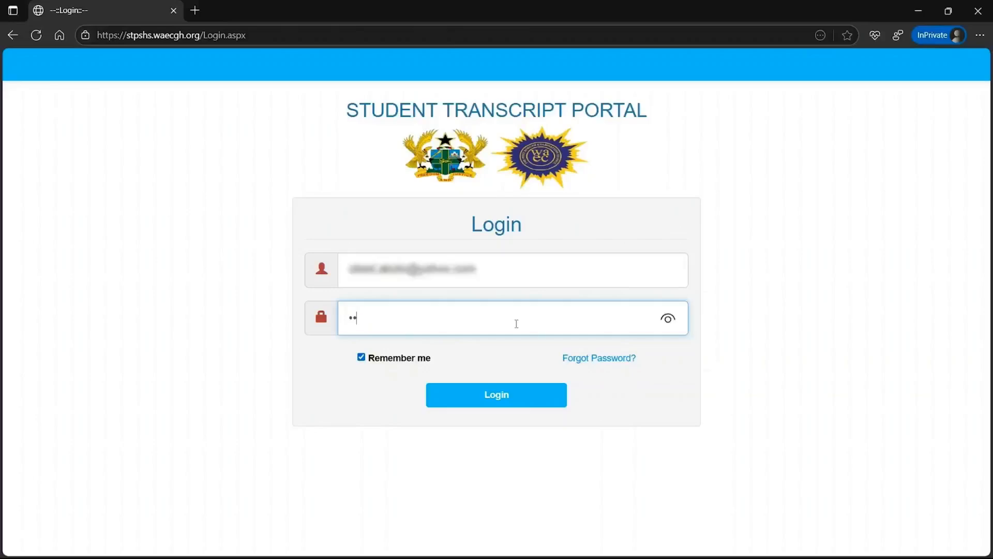
pyautogui.write('••')
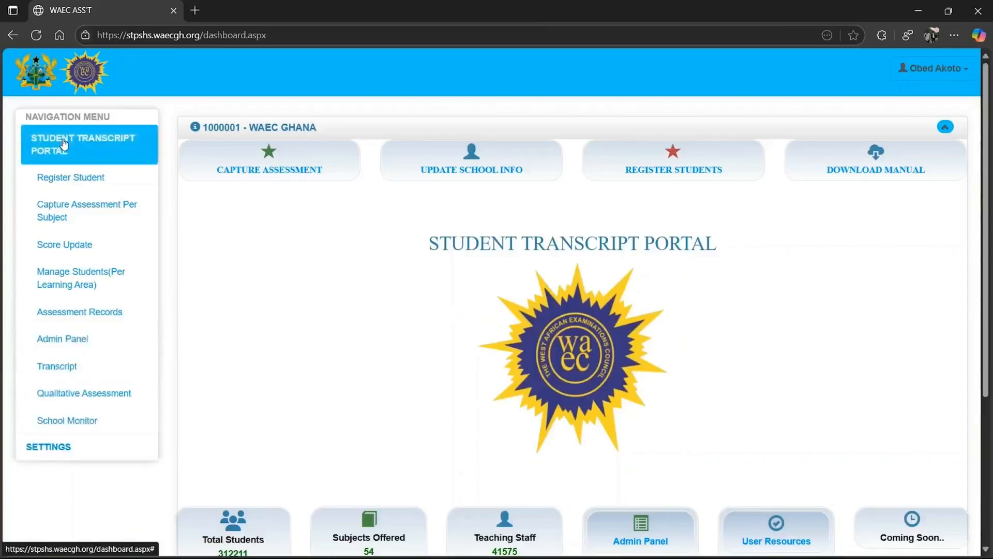
pyautogui.click(75, 412)
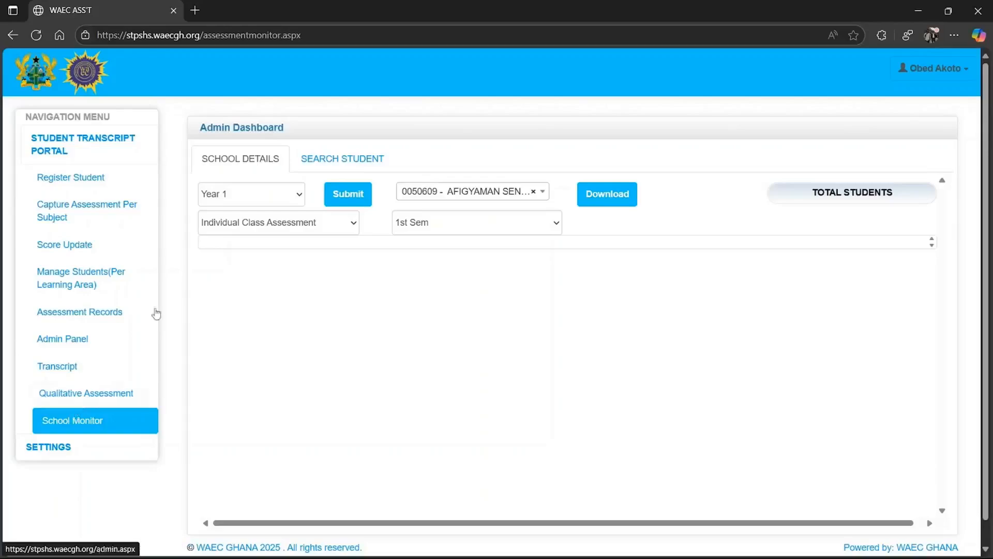
# Load the Year 1, Individual Class Assessment, 1st Sem progress, showing 53% completed
pyautogui.click(245, 194)
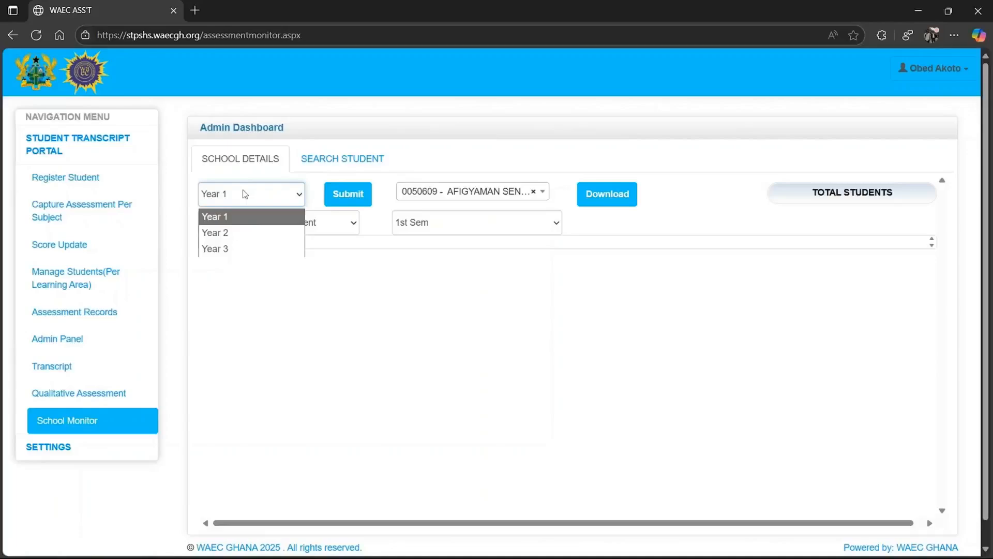
pyautogui.click(245, 194)
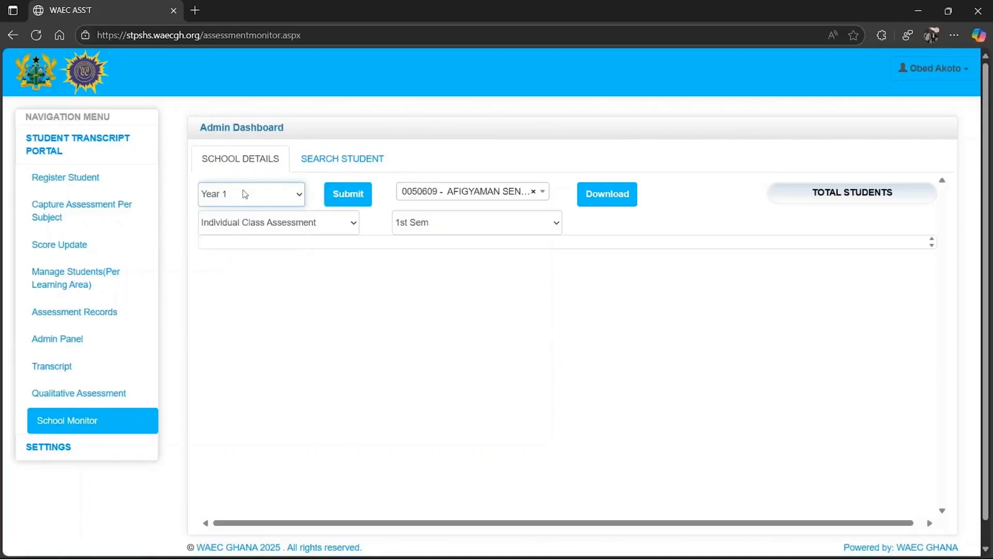
pyautogui.click(269, 222)
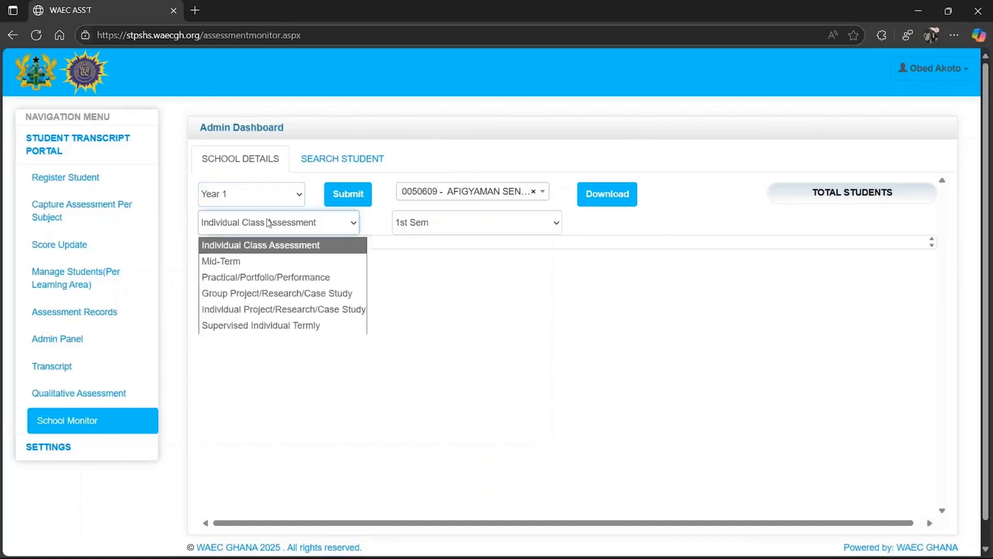
pyautogui.click(441, 222)
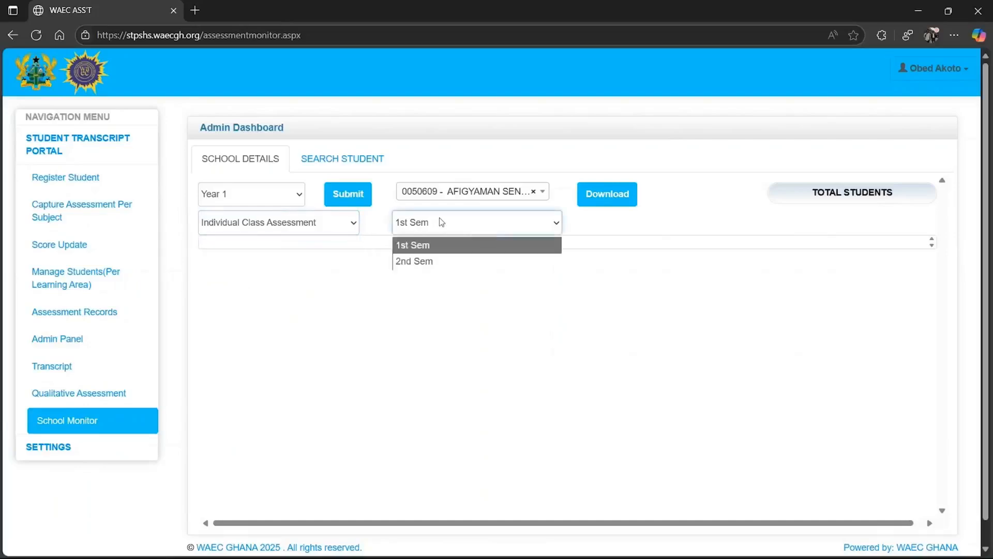
pyautogui.click(241, 230)
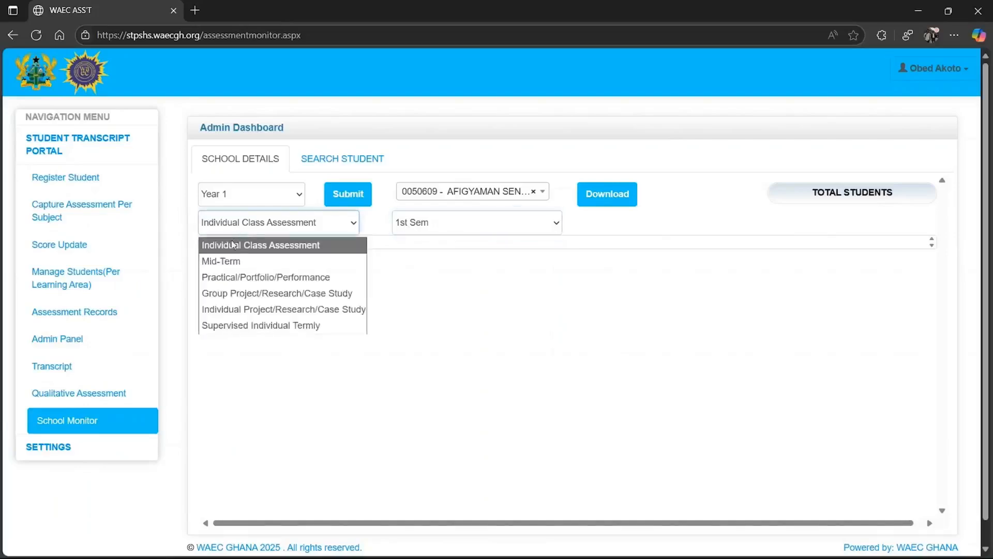
pyautogui.click(231, 246)
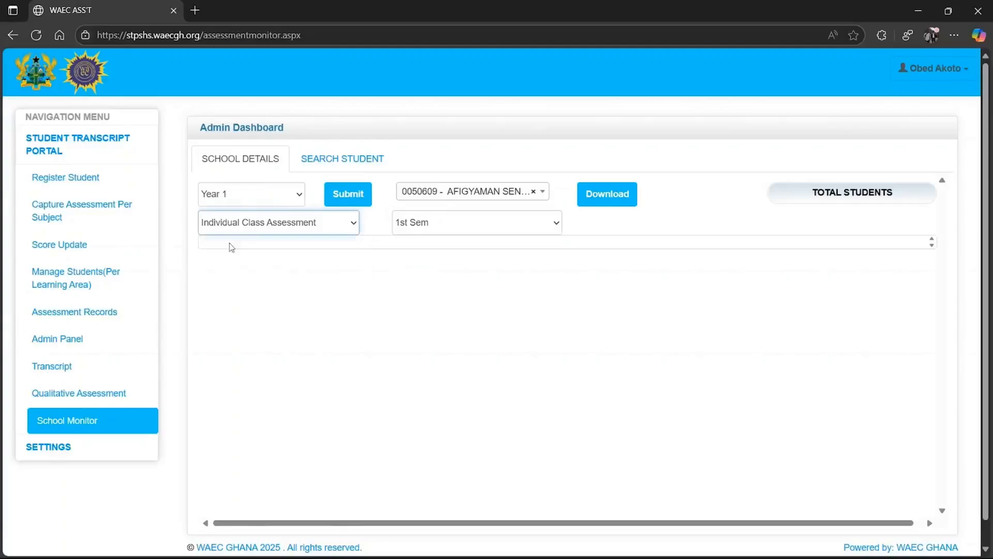
pyautogui.click(432, 223)
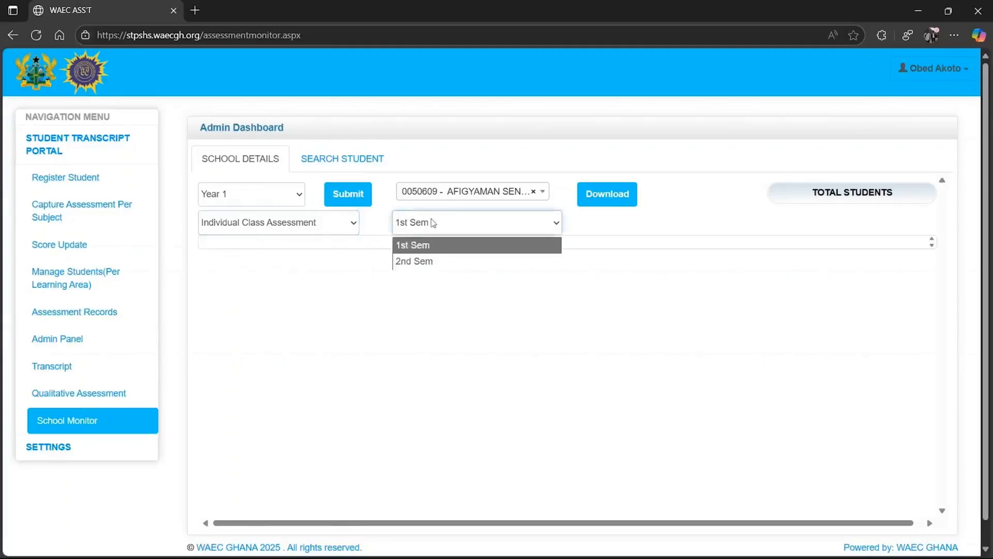
pyautogui.click(434, 223)
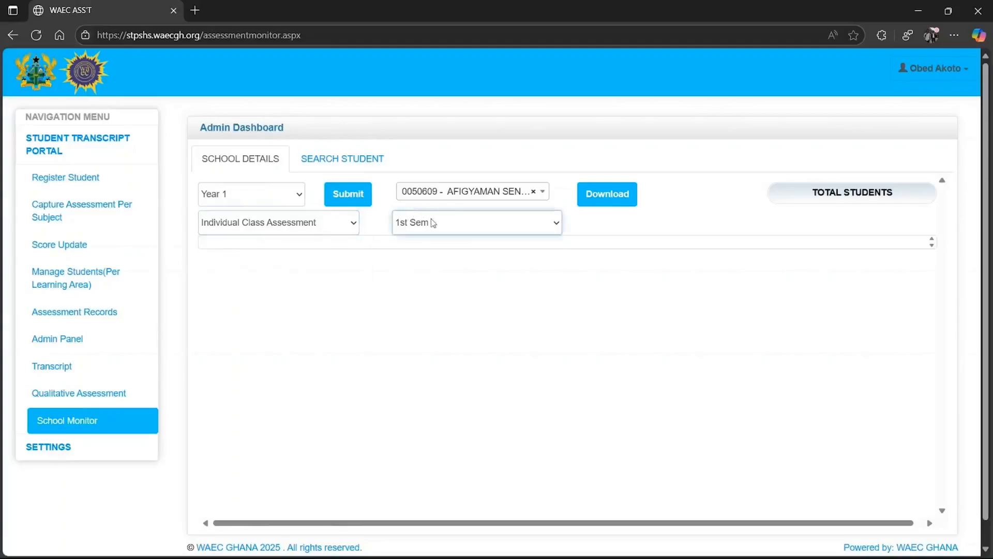
pyautogui.click(357, 195)
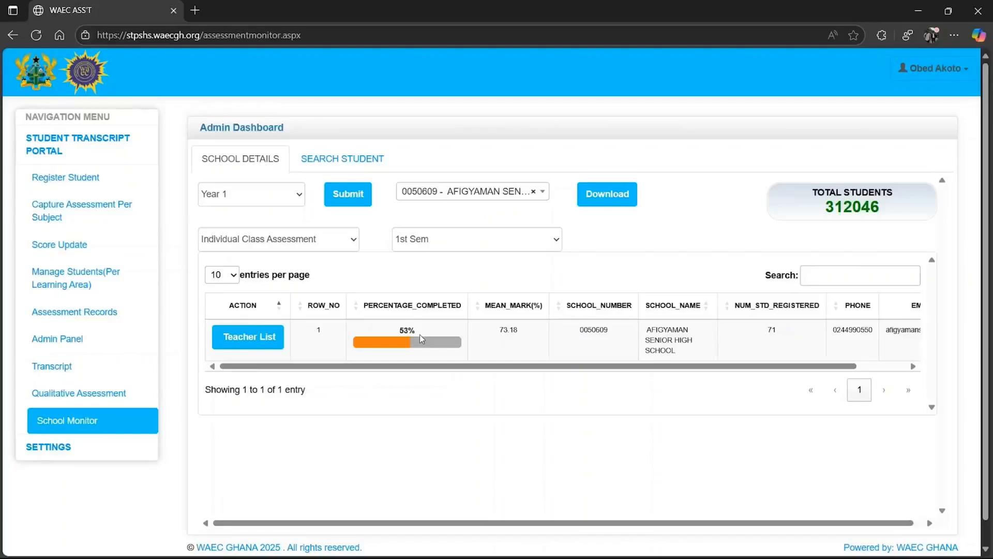
# Show the school's teacher list and zoom the page out
pyautogui.click(246, 337)
pyautogui.hotkey('ctrl', '-')
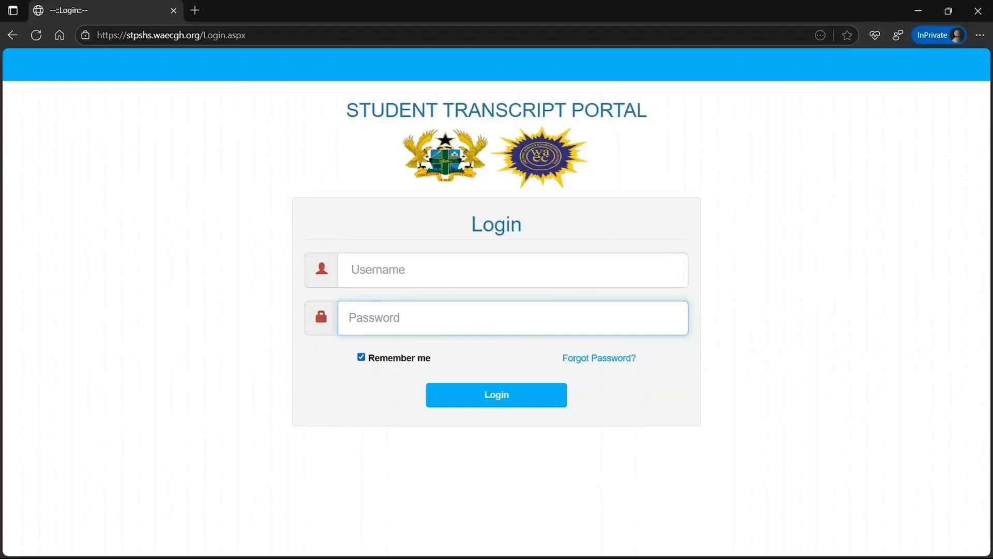
# Log in and go to Manage Students (Per Learning Area) under Student Transcript Portal
pyautogui.write('••••')
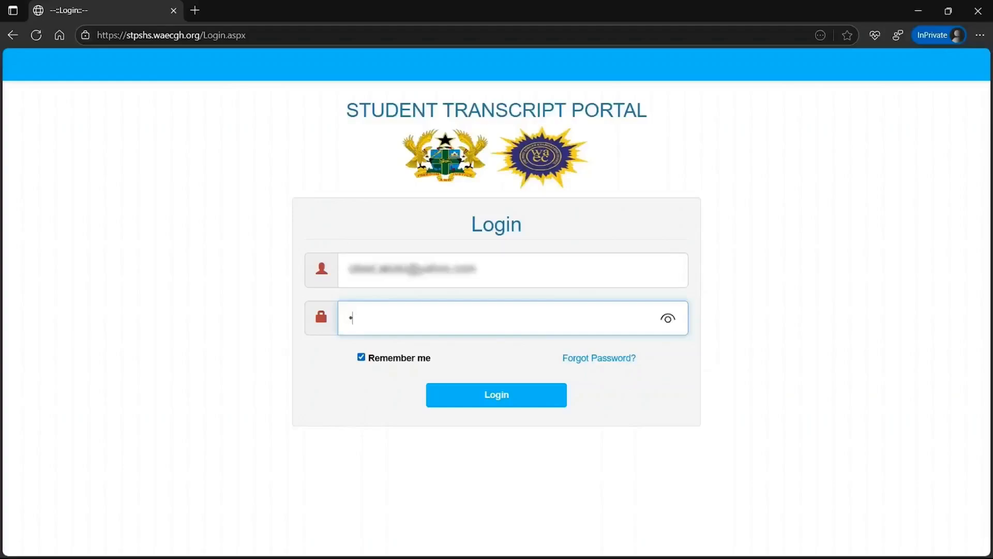
pyautogui.write('•••••')
pyautogui.press('Return')
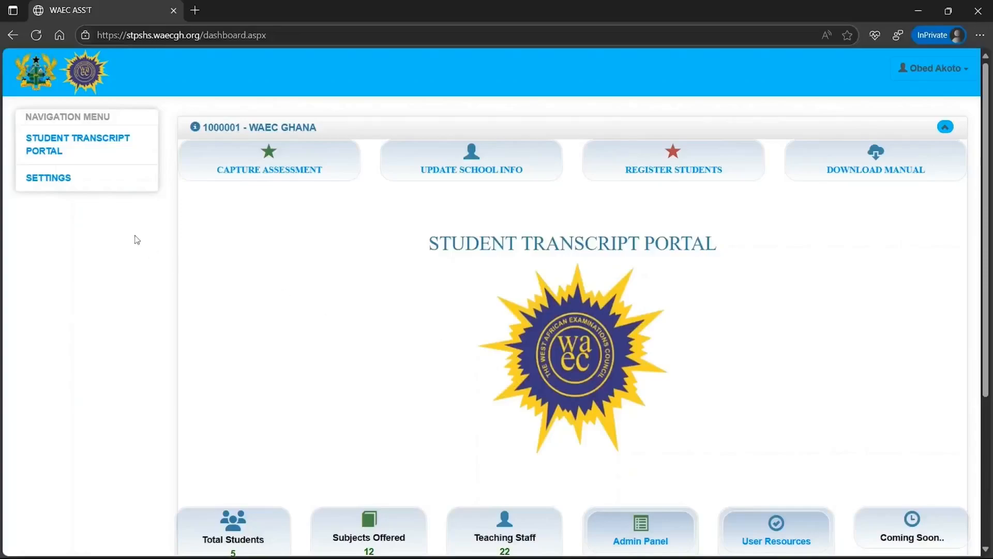
pyautogui.click(65, 155)
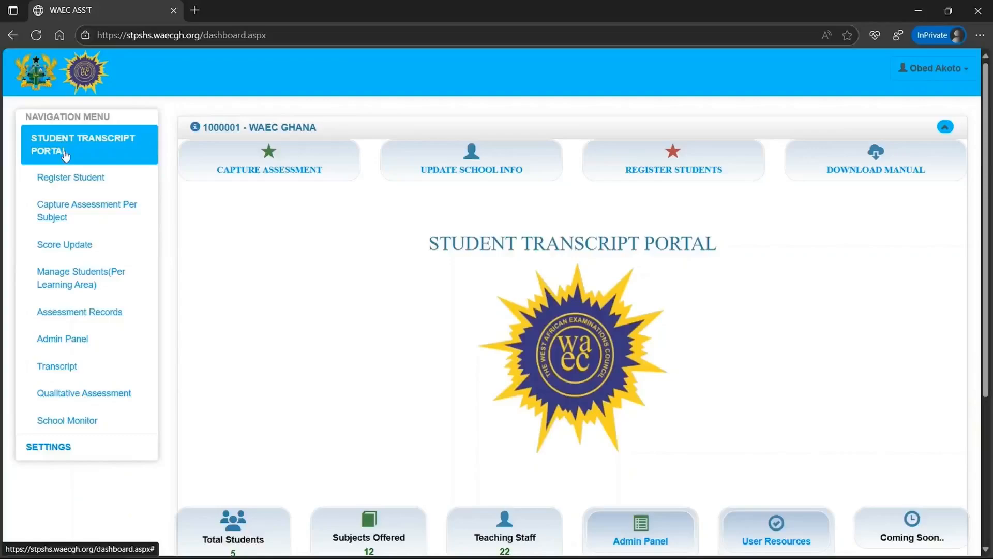
pyautogui.click(85, 278)
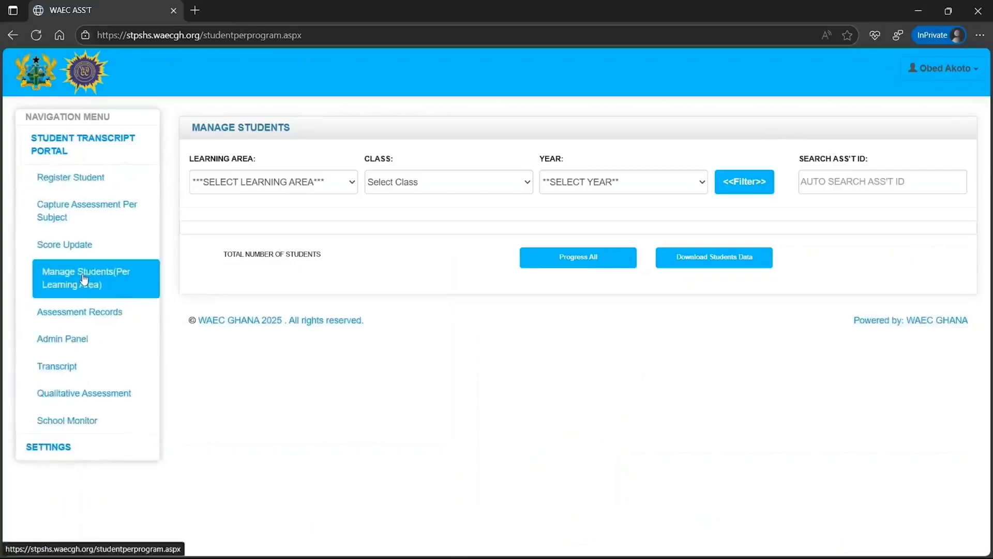
# Filter by SCIENCE, SCIENCE 1A and Year 1 to list the class's five students
pyautogui.click(280, 191)
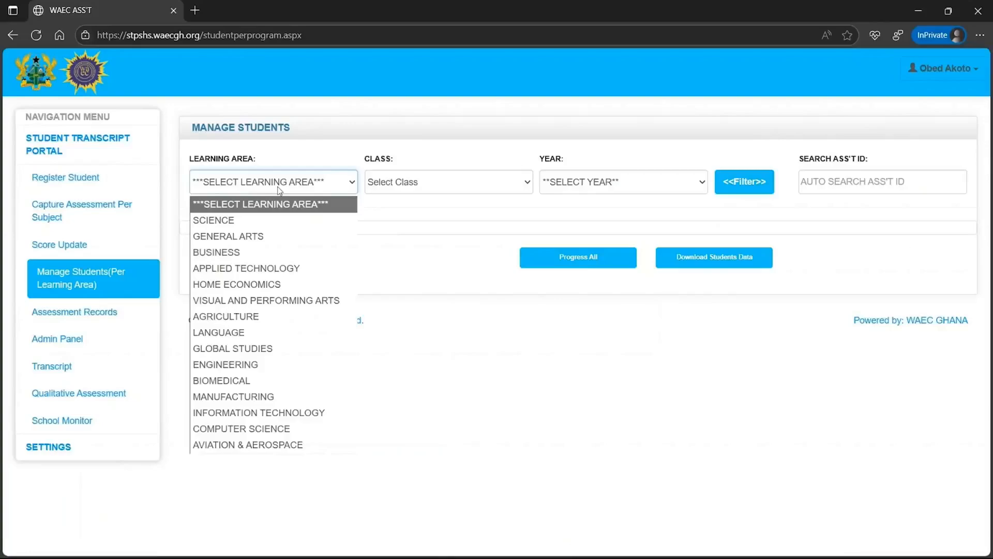
pyautogui.click(260, 218)
pyautogui.click(417, 192)
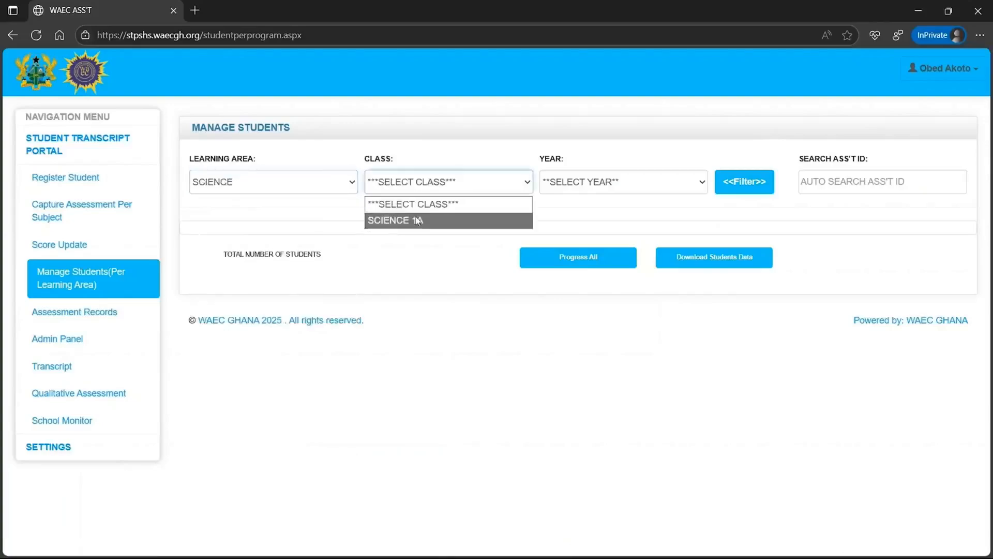
pyautogui.click(417, 220)
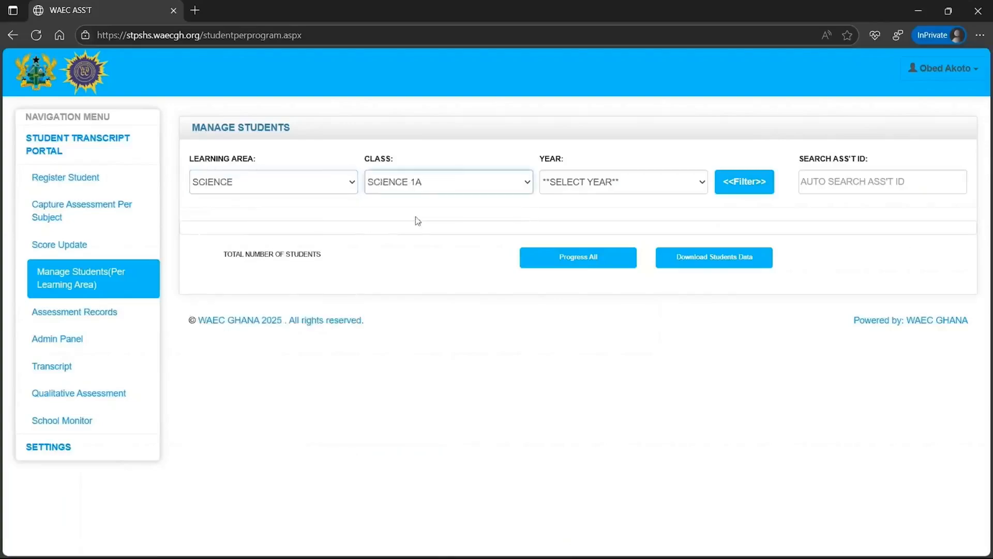
pyautogui.click(583, 191)
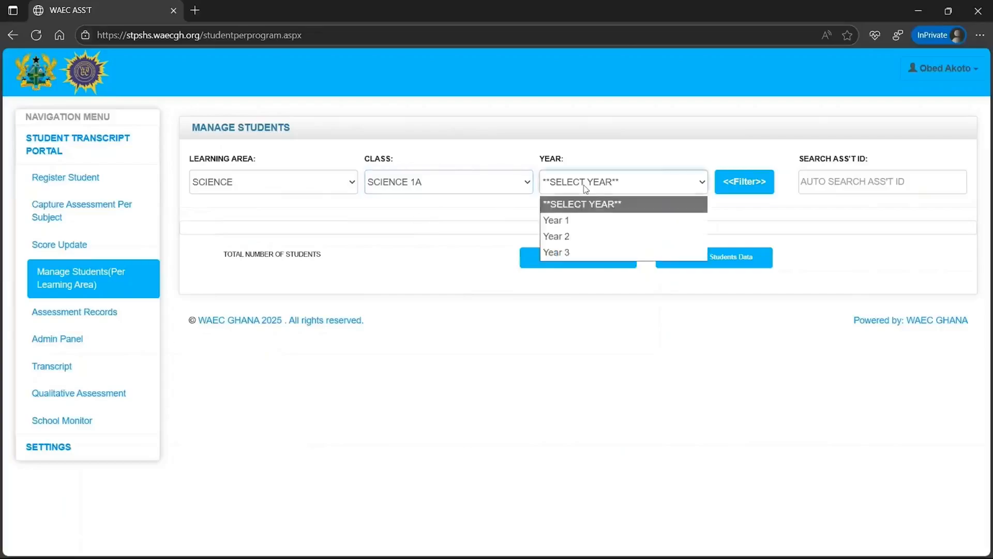
pyautogui.click(581, 220)
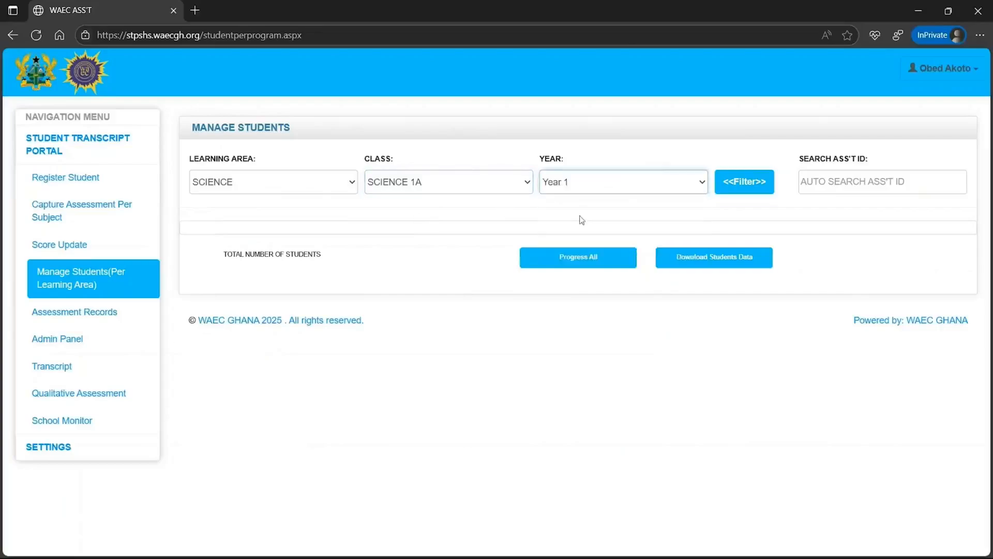
pyautogui.click(733, 185)
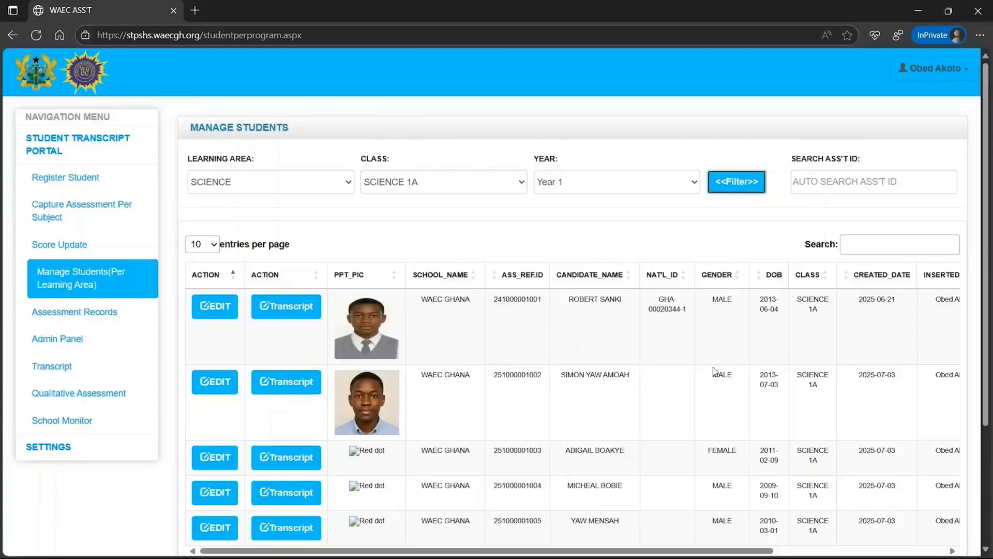
pyautogui.scroll(-1, 715, 371)
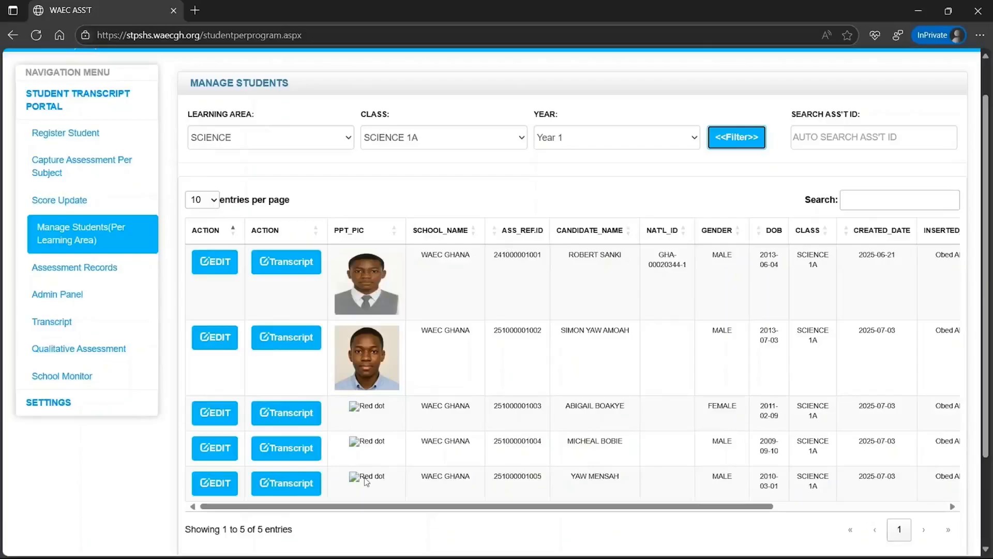
# Edit the third student's record in the SCIENCE 1A list
pyautogui.click(221, 421)
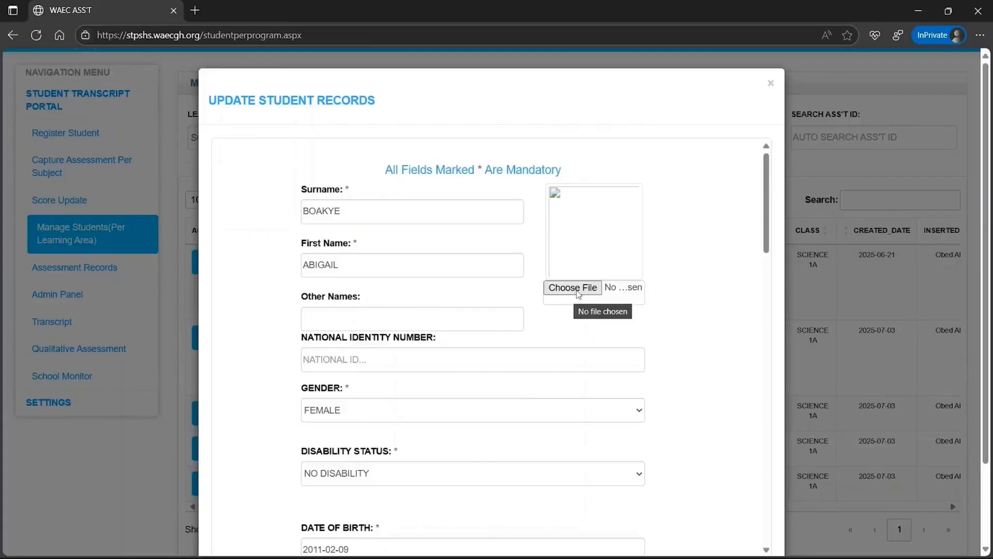
# Attach student_1.jpg from Pictures > students as the photo and submit the record
pyautogui.click(574, 287)
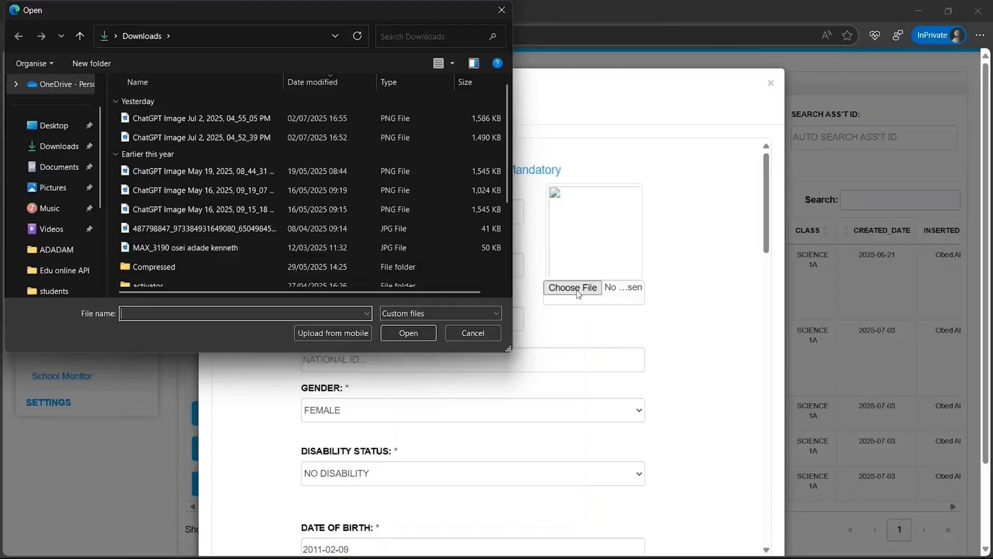
pyautogui.click(63, 195)
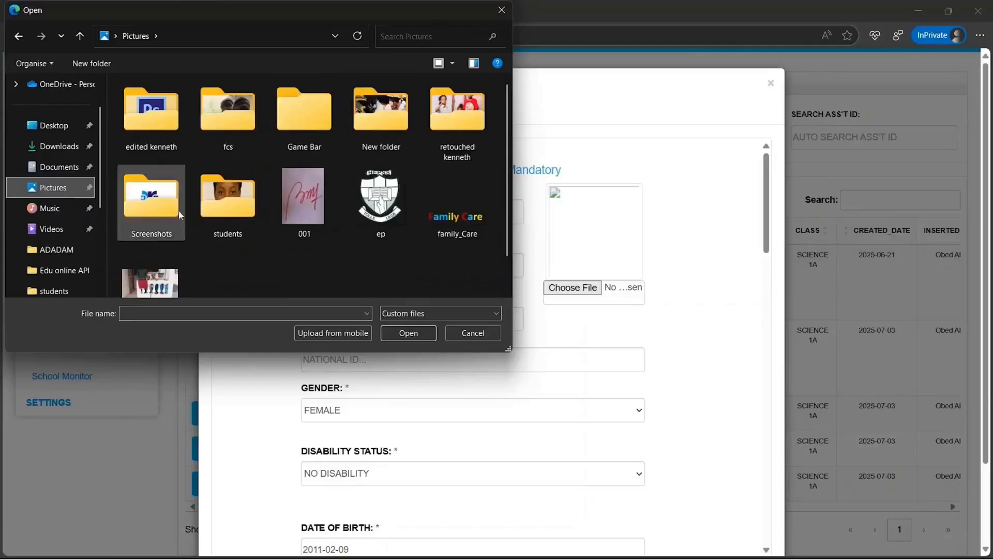
pyautogui.doubleClick(217, 222)
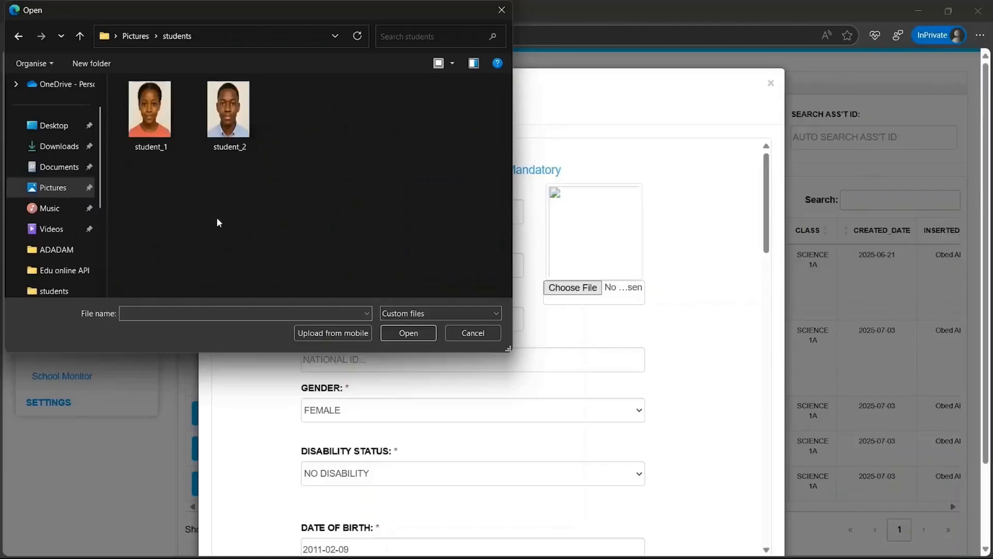
pyautogui.click(151, 128)
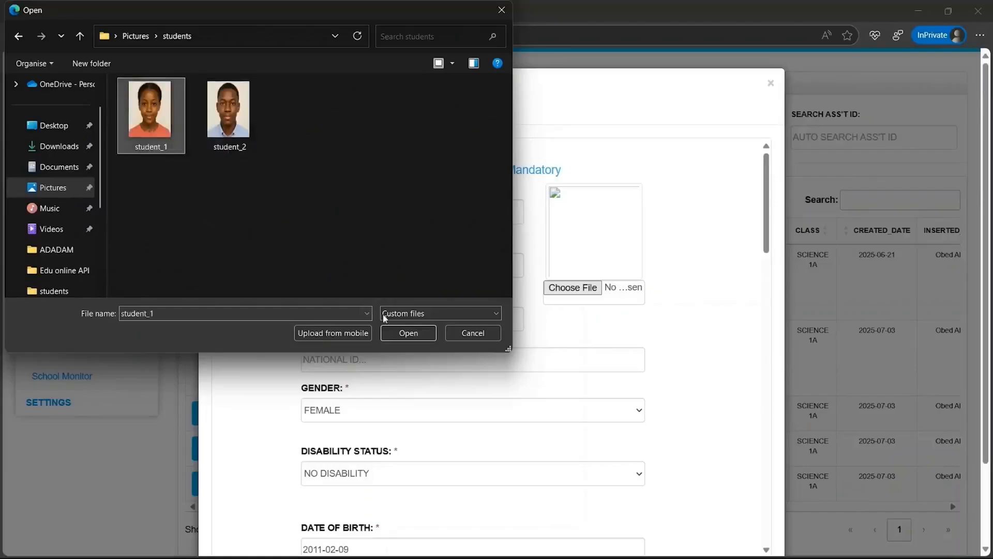
pyautogui.click(399, 336)
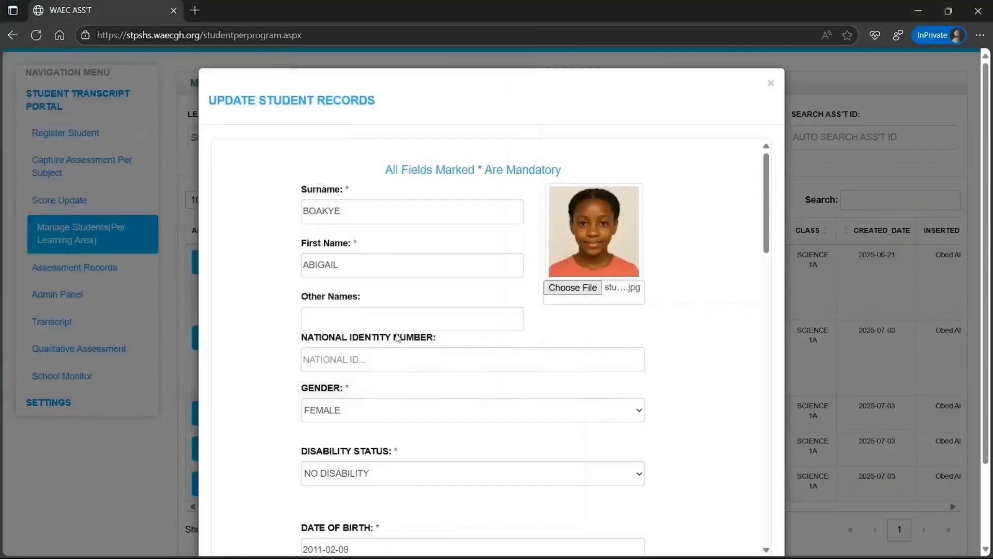
pyautogui.scroll(-10, 397, 337)
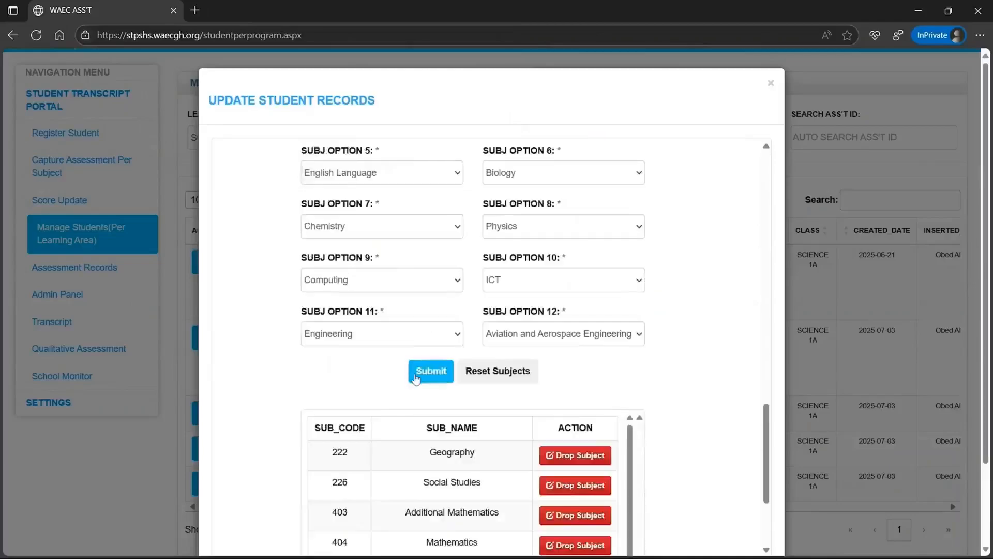
pyautogui.click(416, 378)
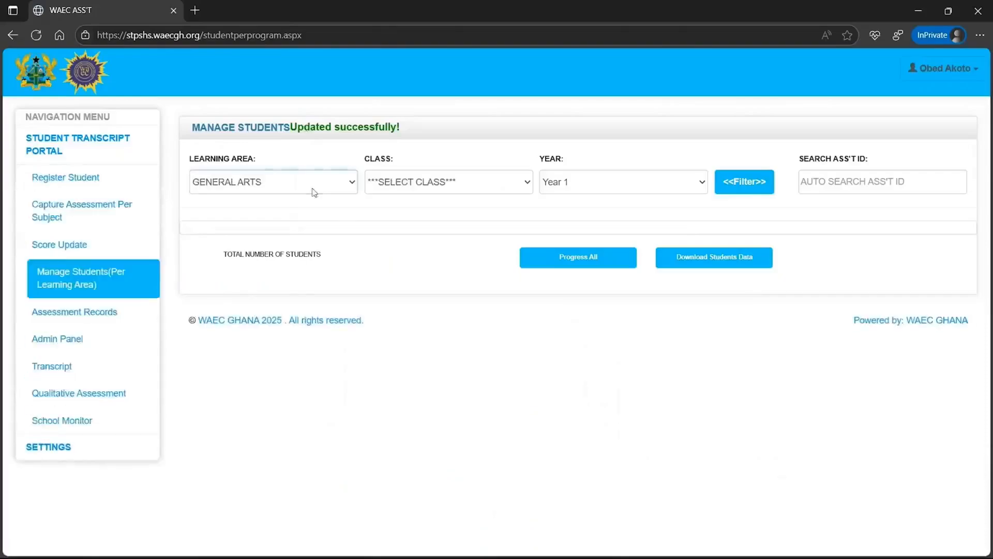
# Re-filter by SCIENCE and SCIENCE 1A and scroll through the student table
pyautogui.click(315, 192)
pyautogui.click(282, 217)
pyautogui.click(409, 182)
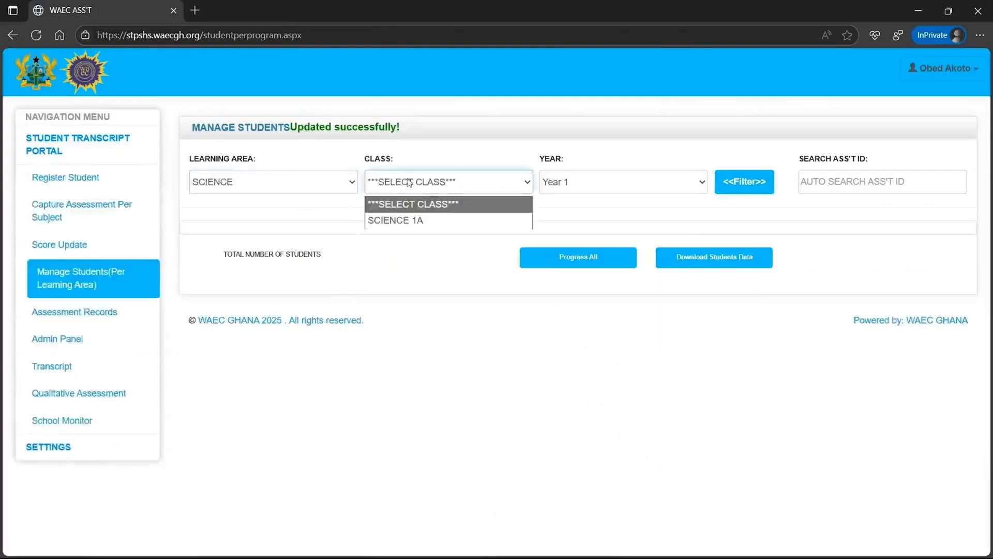
pyautogui.click(403, 226)
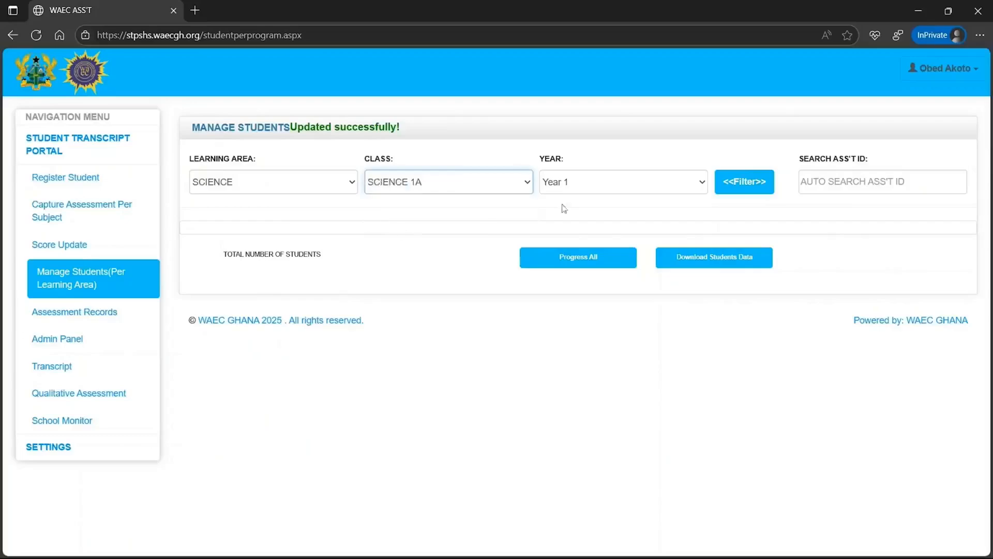
pyautogui.click(724, 187)
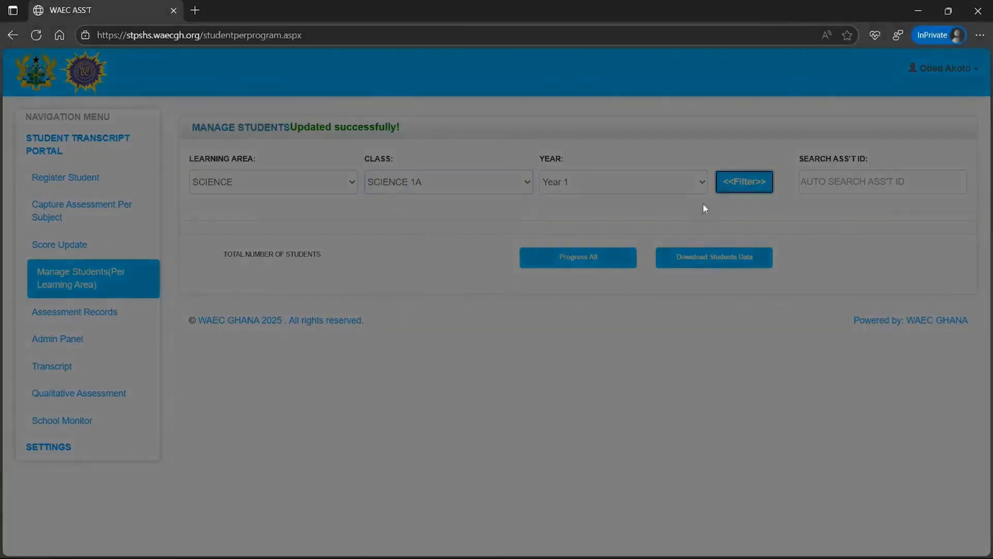
pyautogui.scroll(-3, 621, 259)
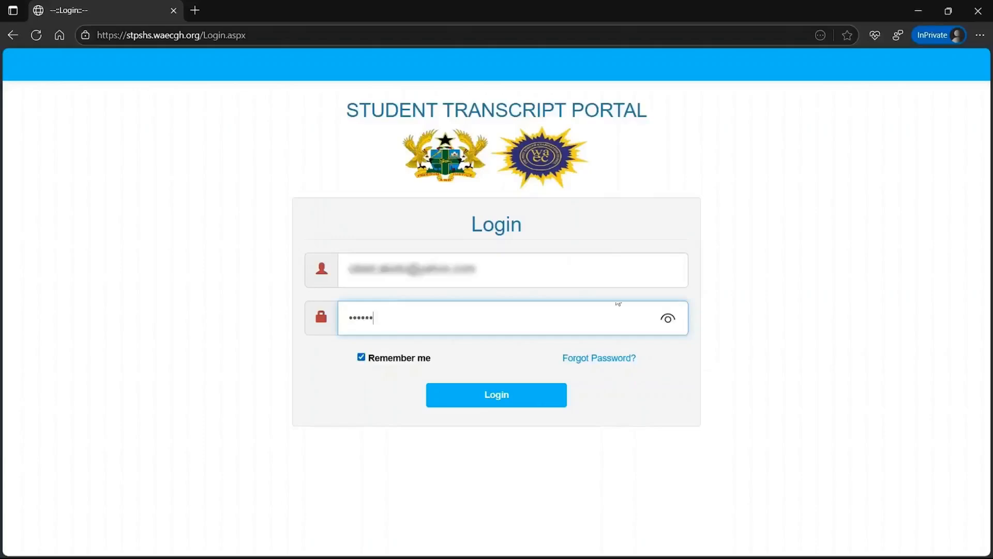
# Go to Register Student under the Student Transcript Portal menu section
pyautogui.write('••')
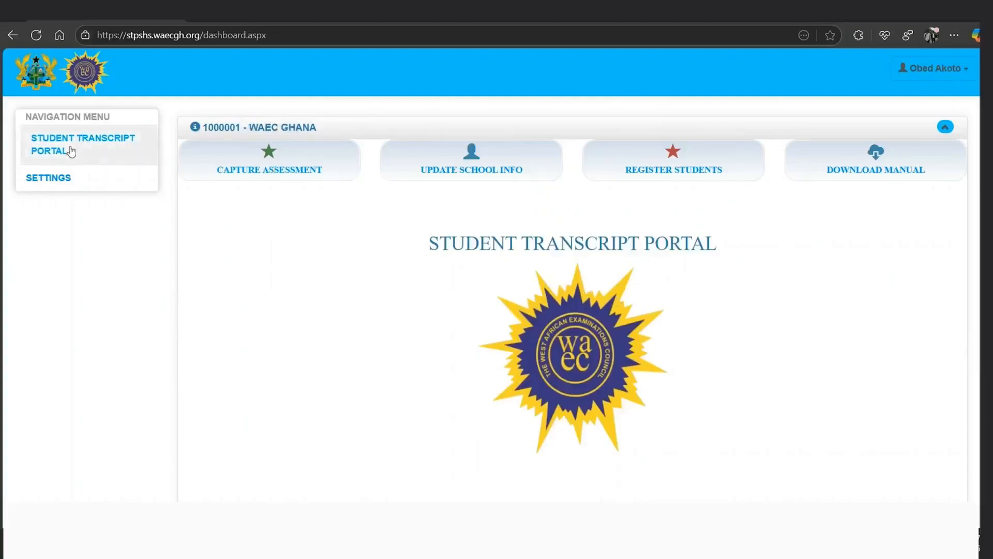
pyautogui.click(72, 151)
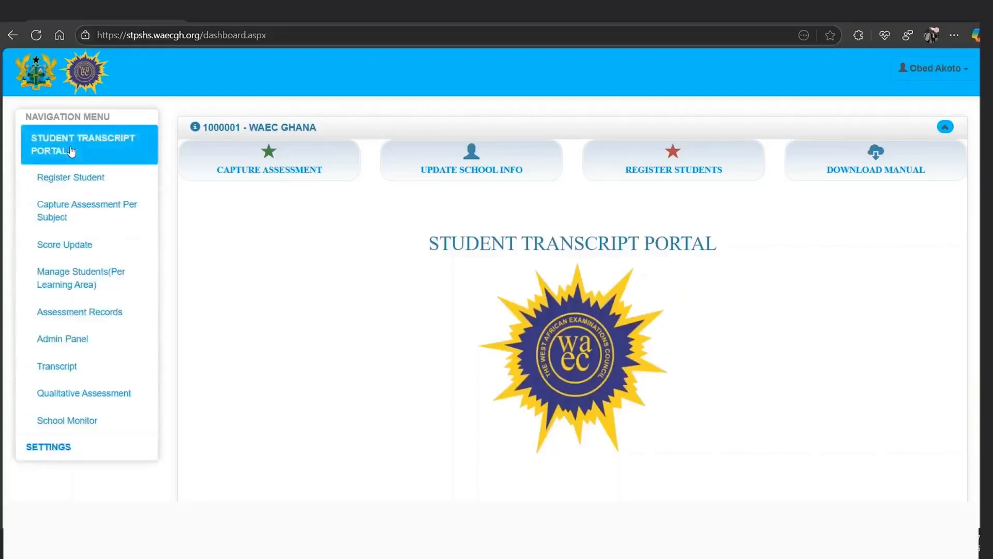
pyautogui.click(60, 179)
# Fill the top three name fields with the student's surname, first name and other names
pyautogui.scroll(-8, 295, 232)
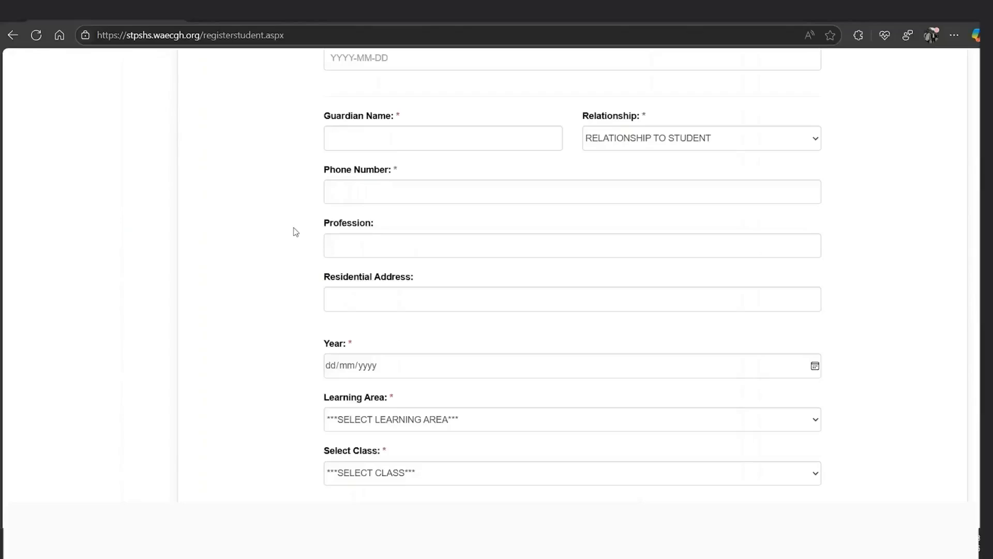
pyautogui.scroll(4, 295, 232)
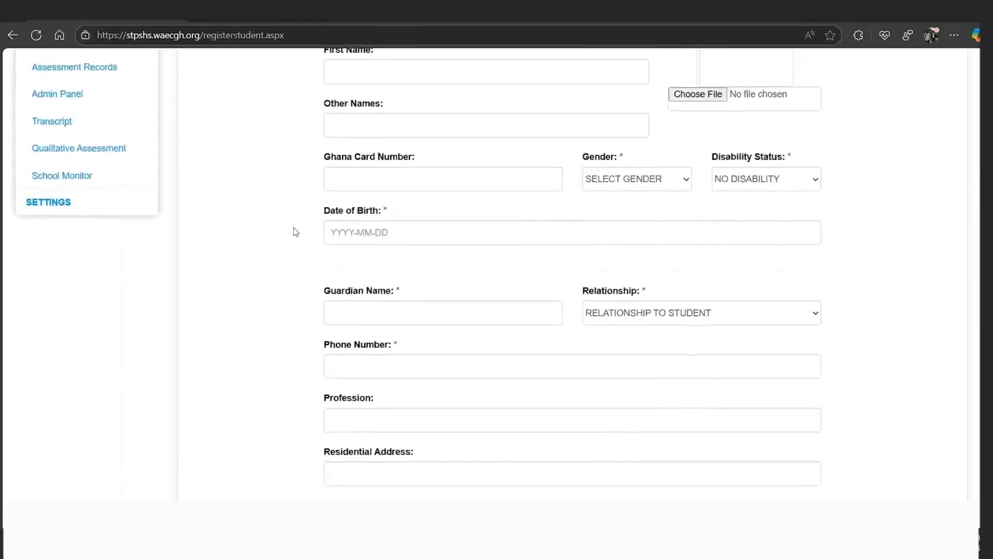
pyautogui.scroll(1, 296, 232)
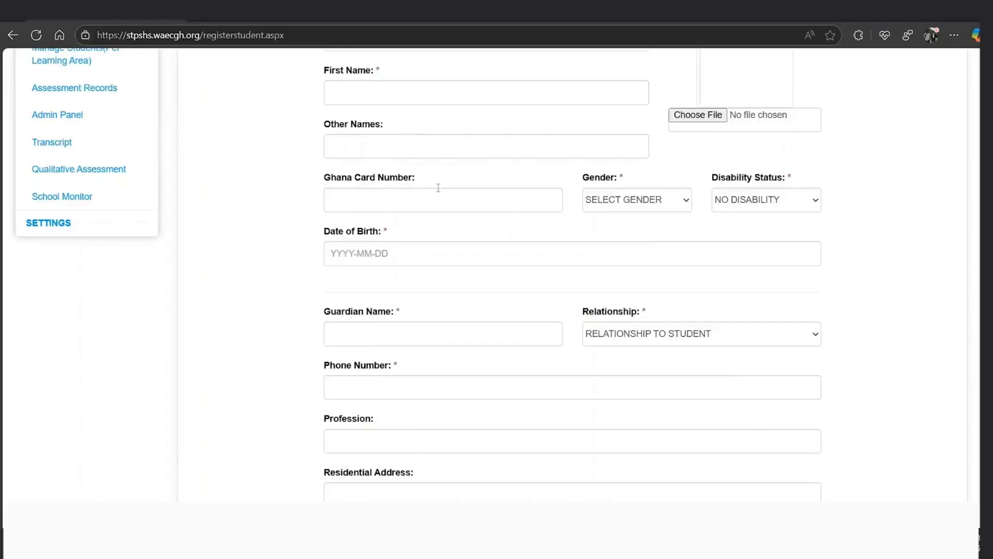
pyautogui.scroll(3, 439, 187)
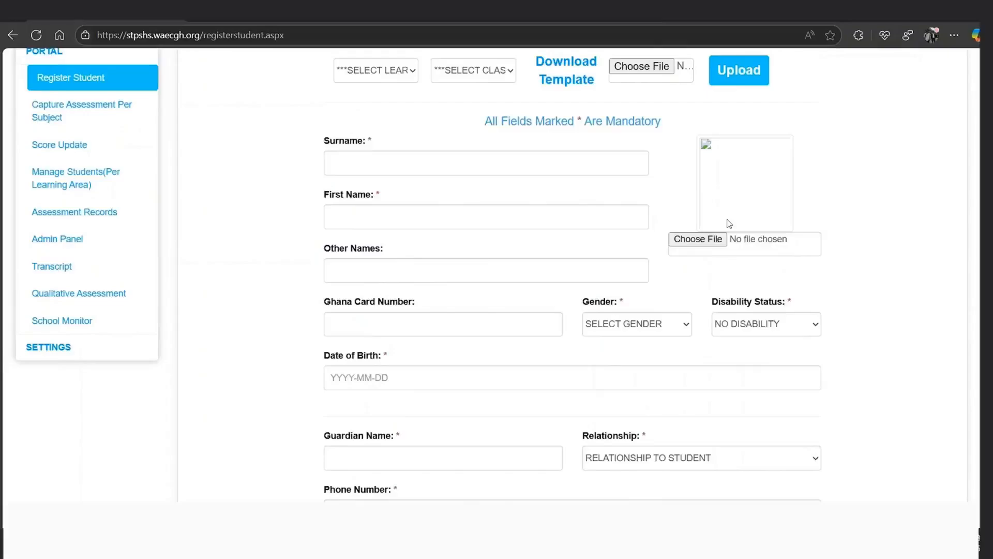
pyautogui.click(559, 163)
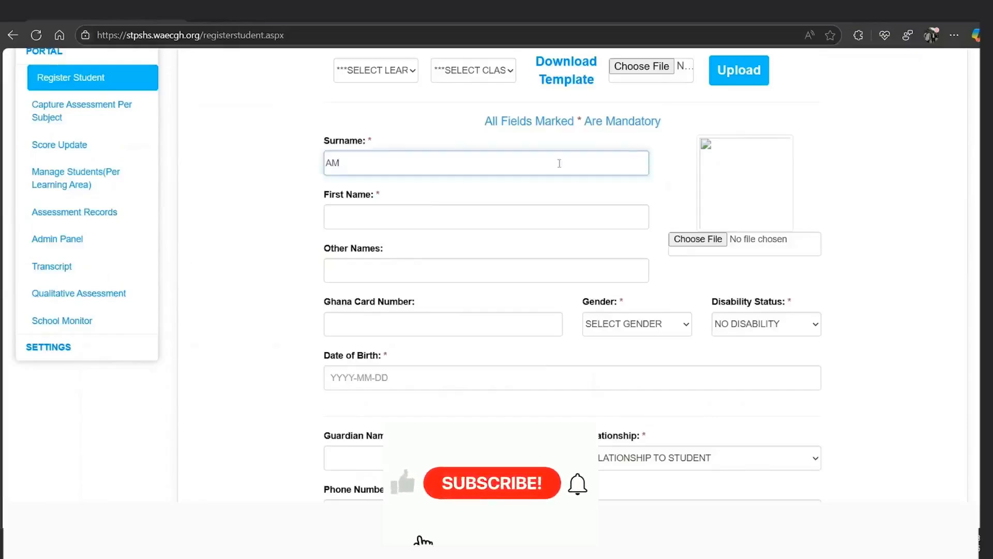
pyautogui.press('Tab')
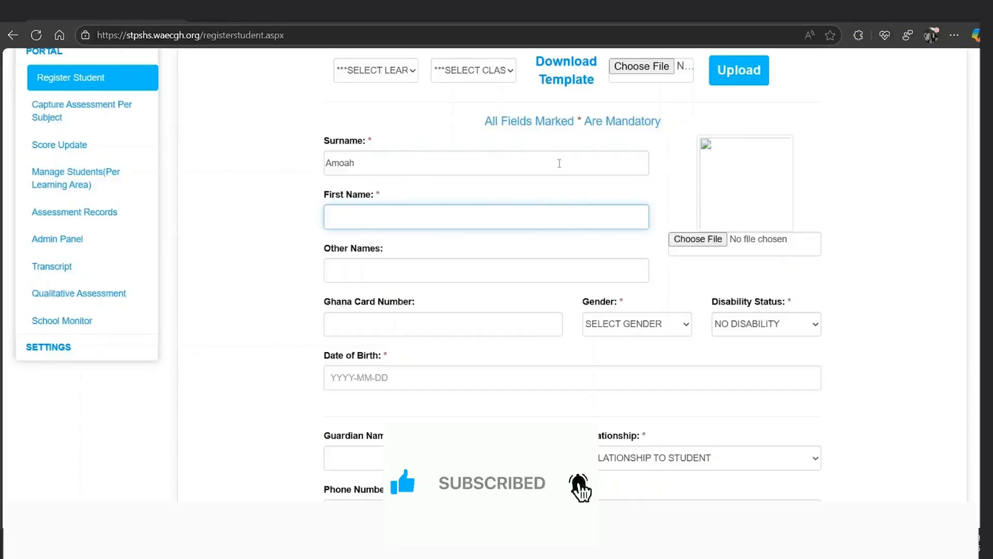
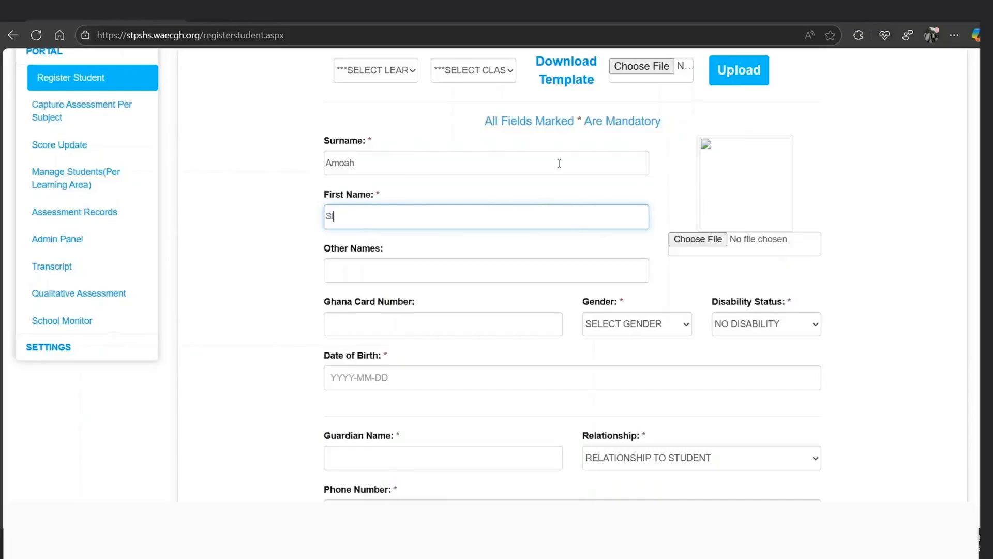
pyautogui.press('Tab')
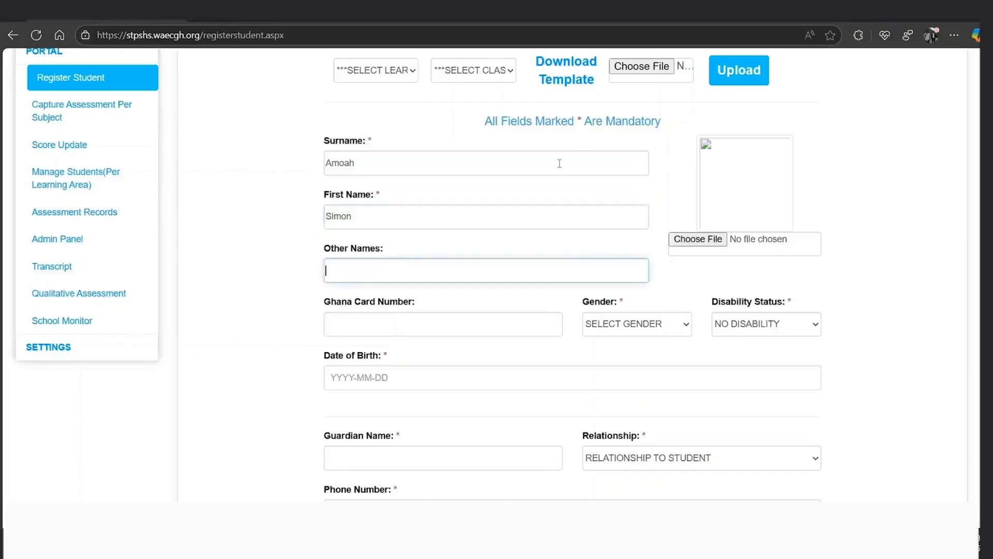
# Attach the student_2.jpg photo, set Gender to MALE, and choose a Disability Status
pyautogui.click(704, 239)
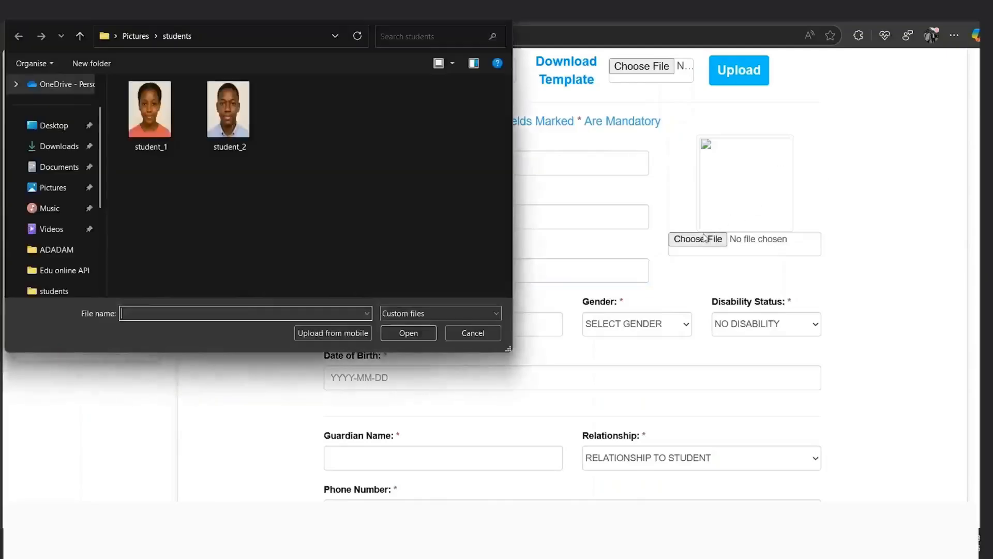
pyautogui.doubleClick(237, 127)
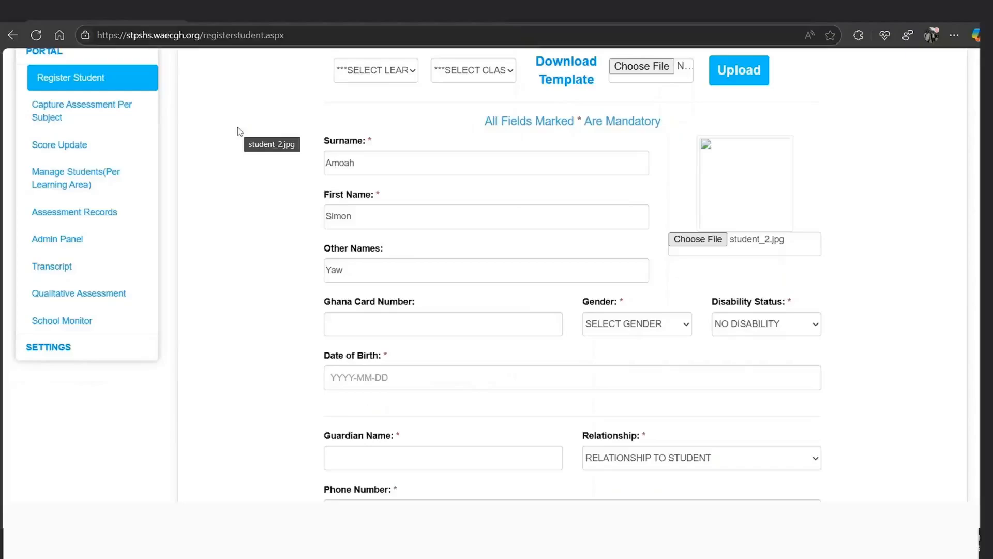
pyautogui.click(433, 325)
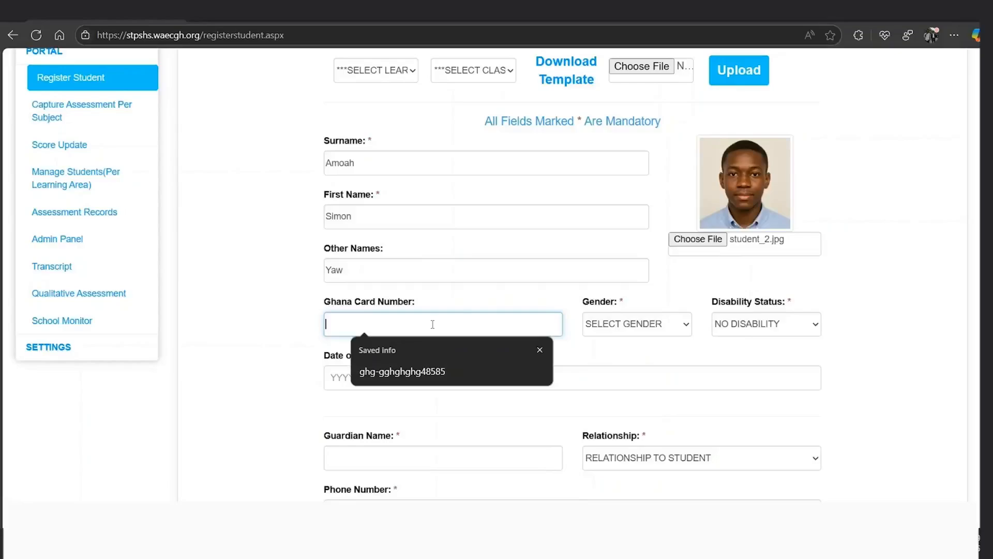
pyautogui.click(640, 331)
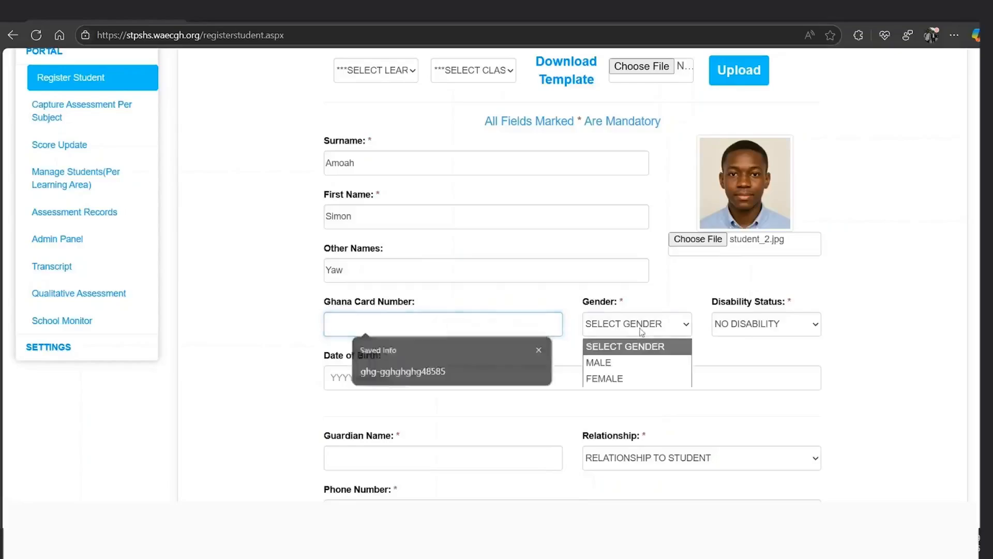
pyautogui.click(623, 364)
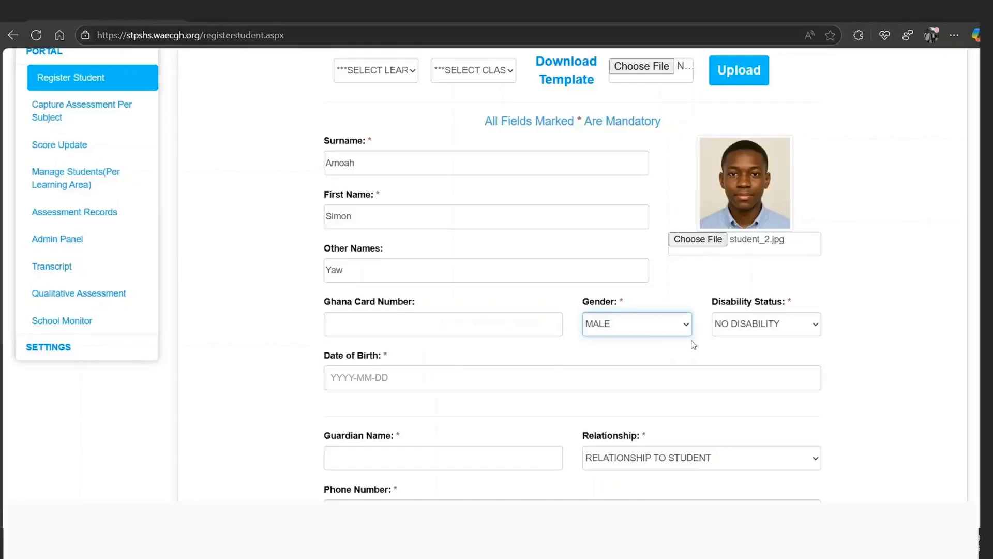
pyautogui.click(734, 334)
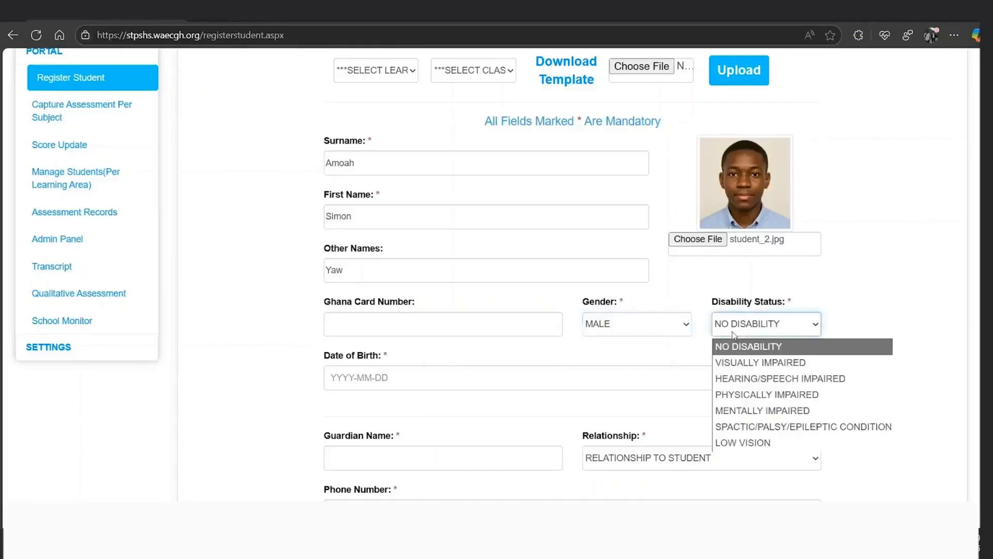
pyautogui.scroll(-1, 734, 334)
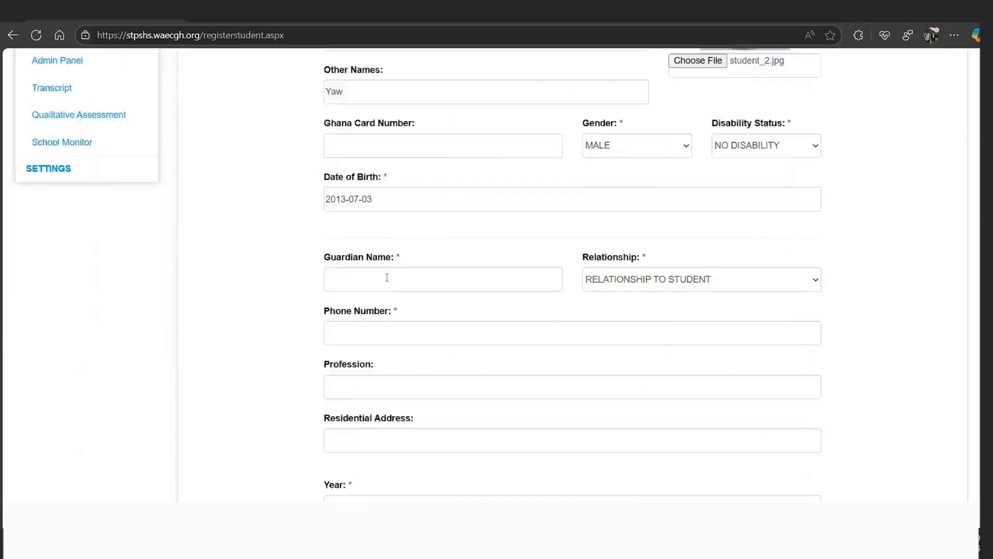
# Enter the guardian's name, relationship Father, phone number, profession Farmer and residential address
pyautogui.click(385, 277)
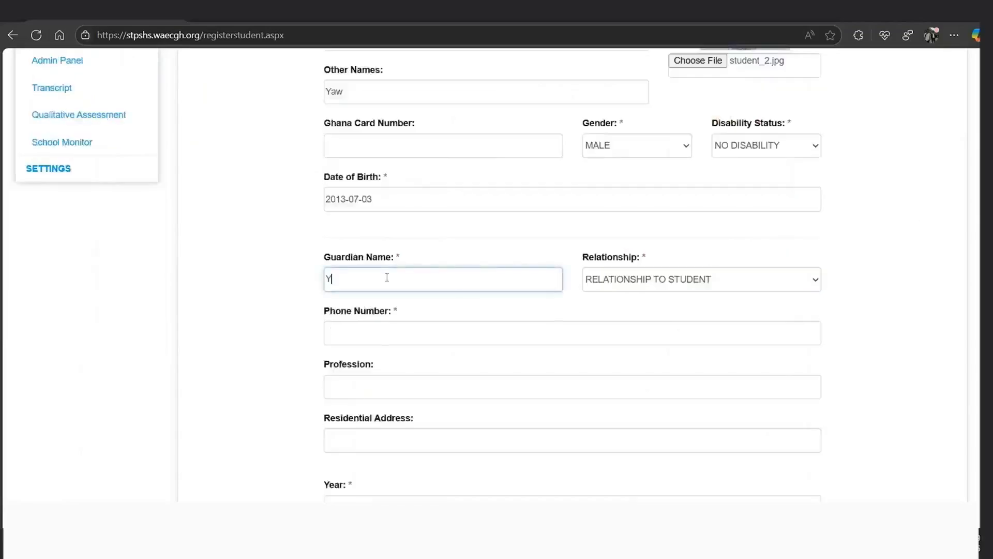
pyautogui.press('Tab')
pyautogui.press('Down')
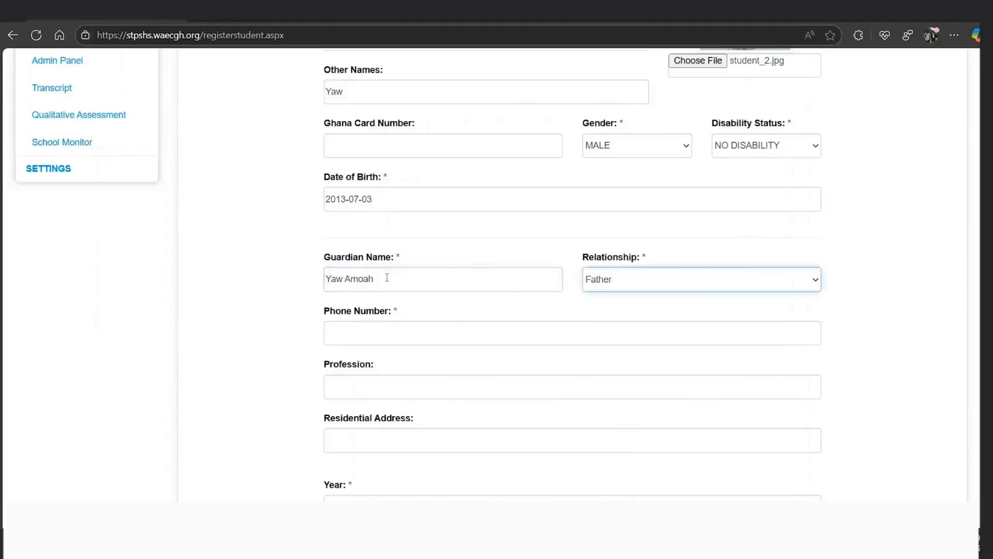
pyautogui.press('Tab')
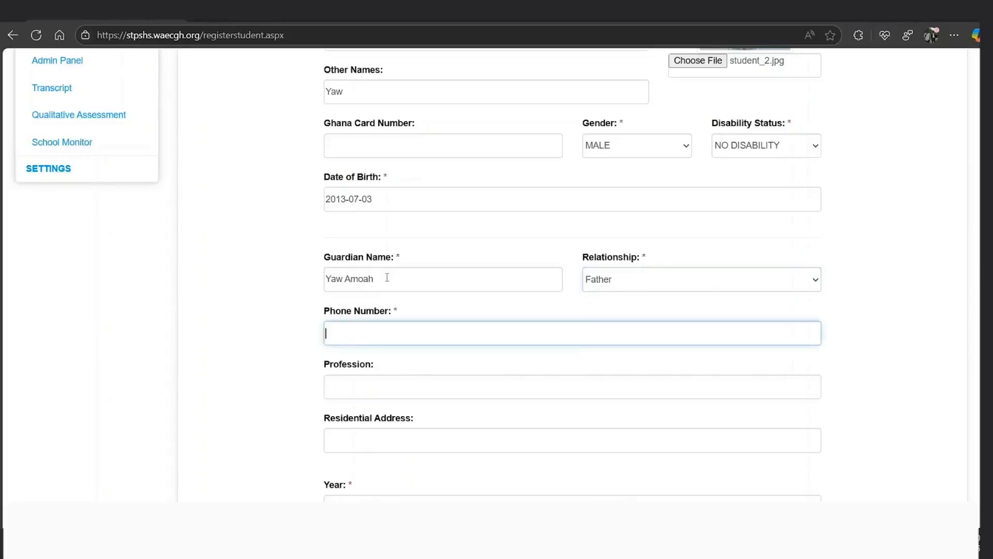
pyautogui.write('0000000000')
pyautogui.press('Tab')
pyautogui.write('Fa')
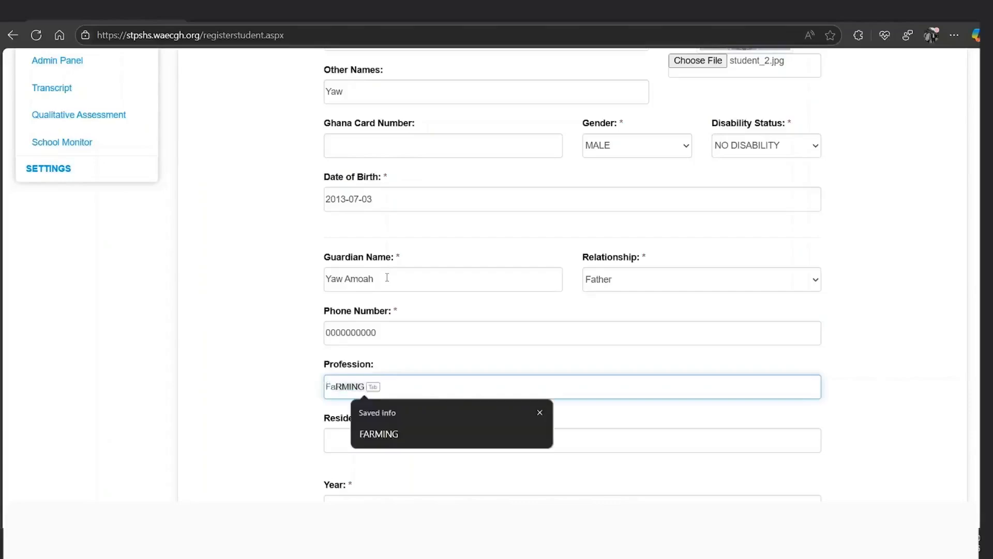
pyautogui.write('rmer')
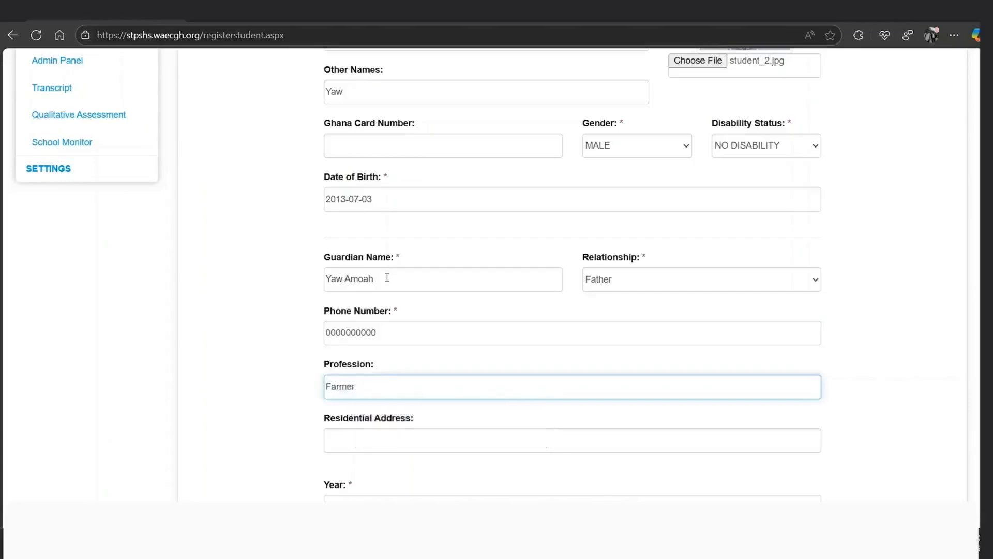
pyautogui.press('Tab')
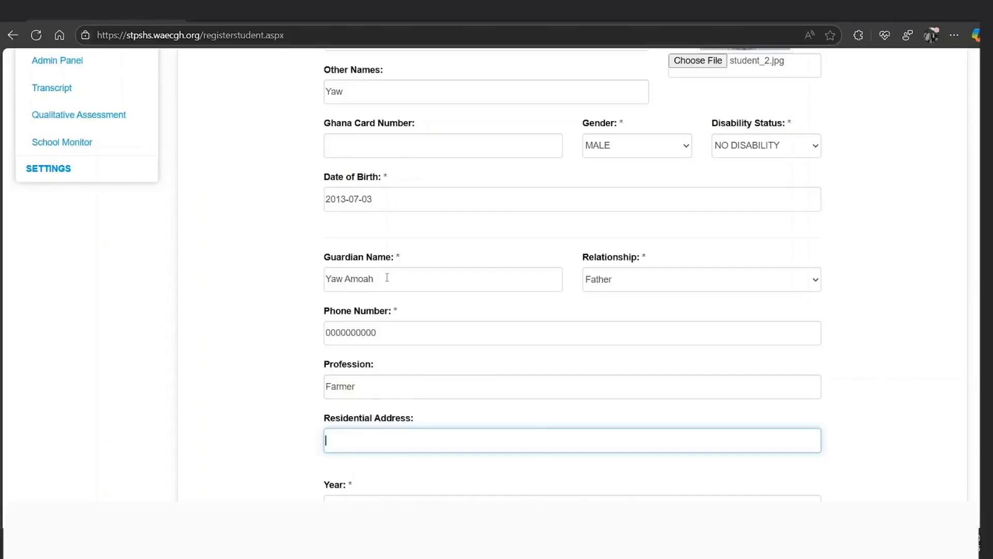
pyautogui.write('Kumasi')
# Set the year date to 2 July 2025, choose SCIENCE and class SCIENCE 1A, then submit
pyautogui.scroll(-4, 387, 277)
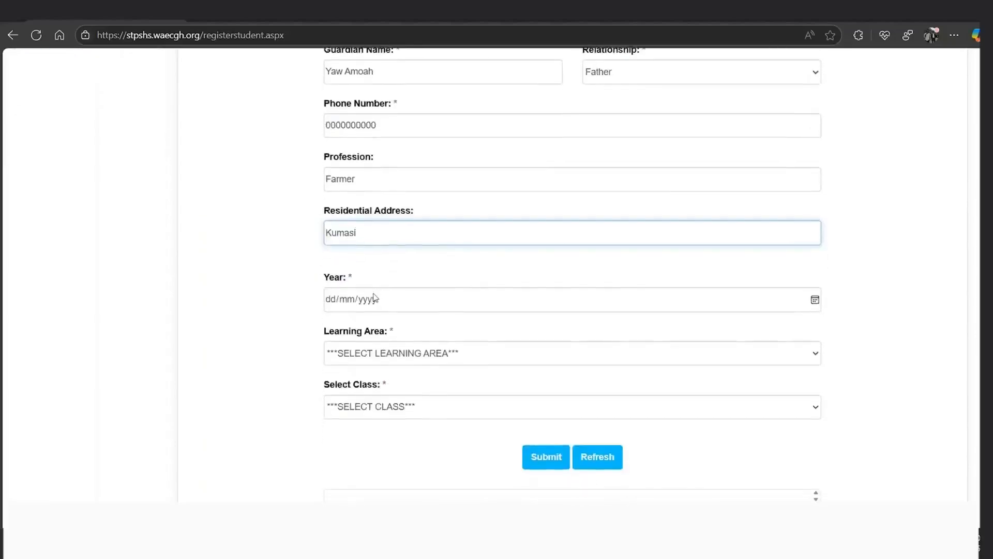
pyautogui.click(369, 300)
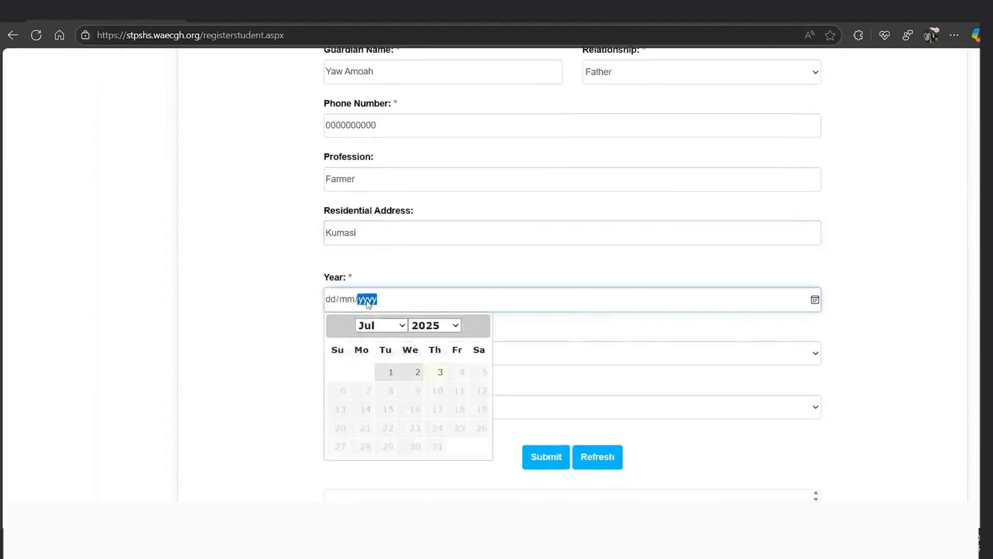
pyautogui.click(422, 374)
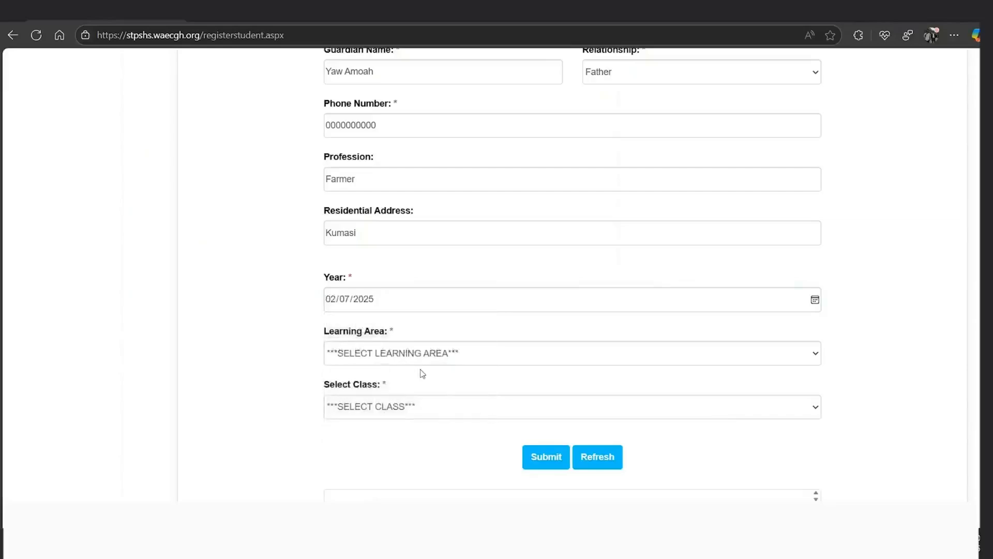
pyautogui.click(373, 362)
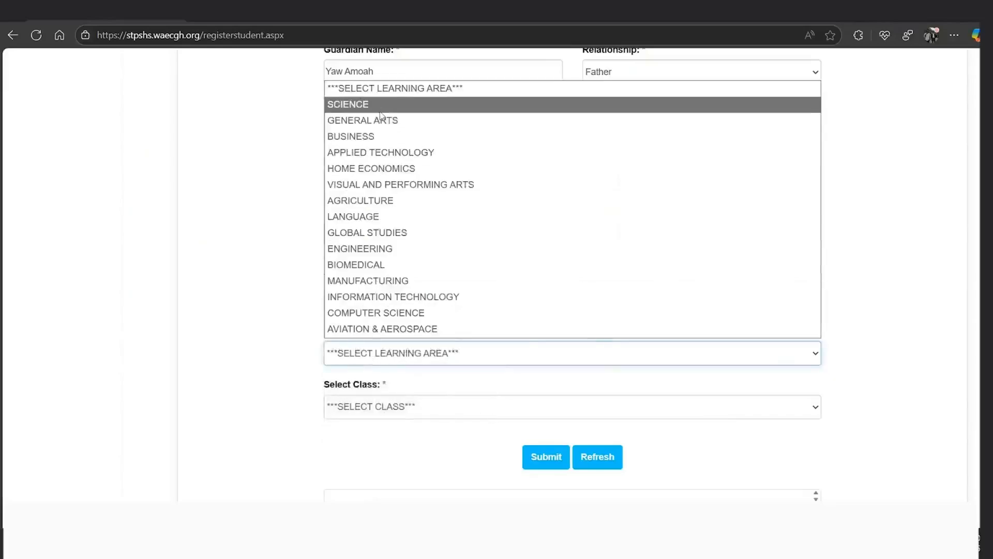
pyautogui.click(356, 111)
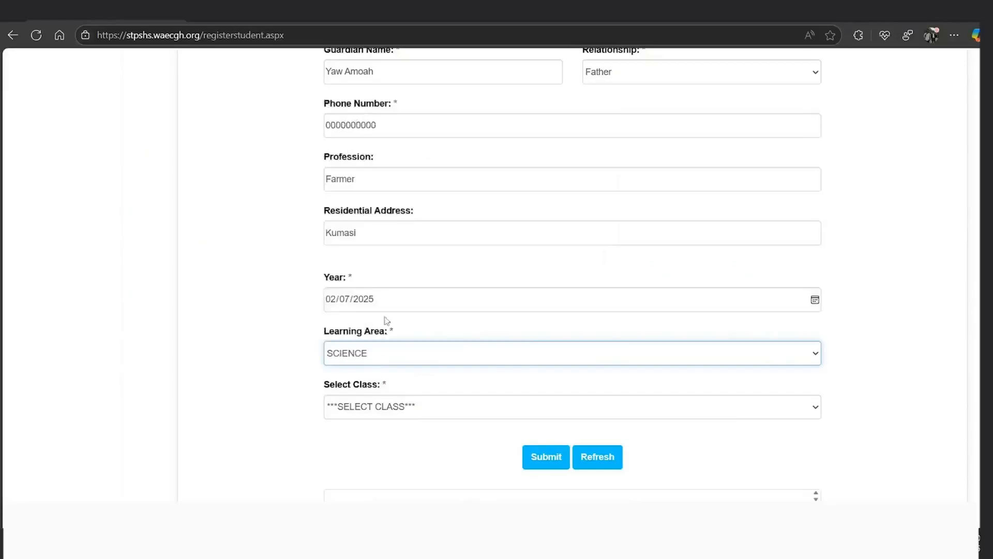
pyautogui.scroll(-1, 388, 326)
pyautogui.click(372, 403)
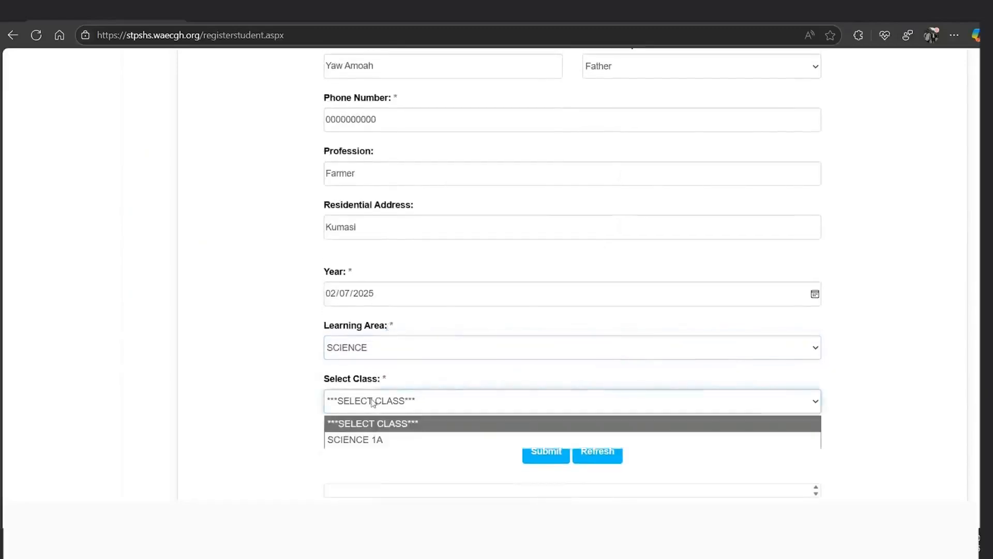
pyautogui.click(370, 442)
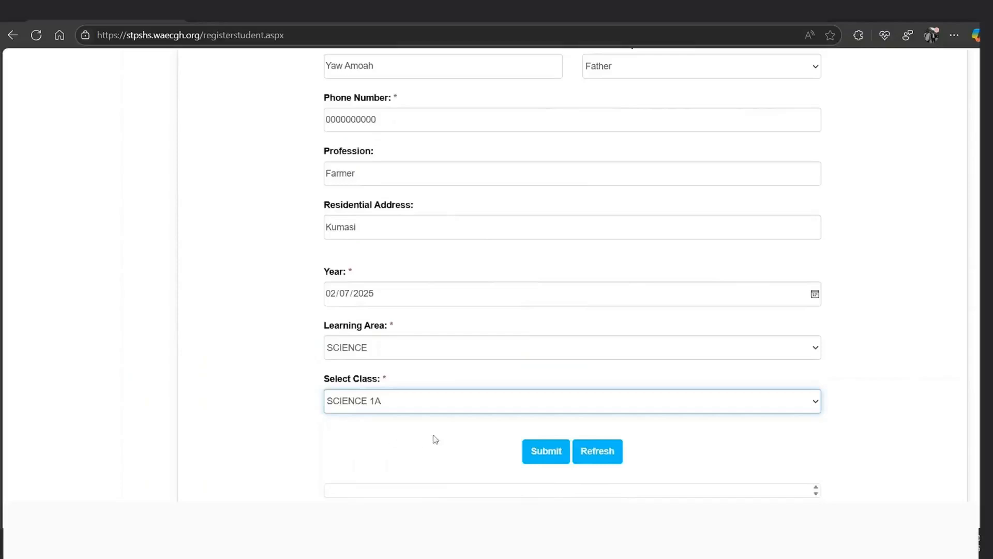
pyautogui.click(539, 450)
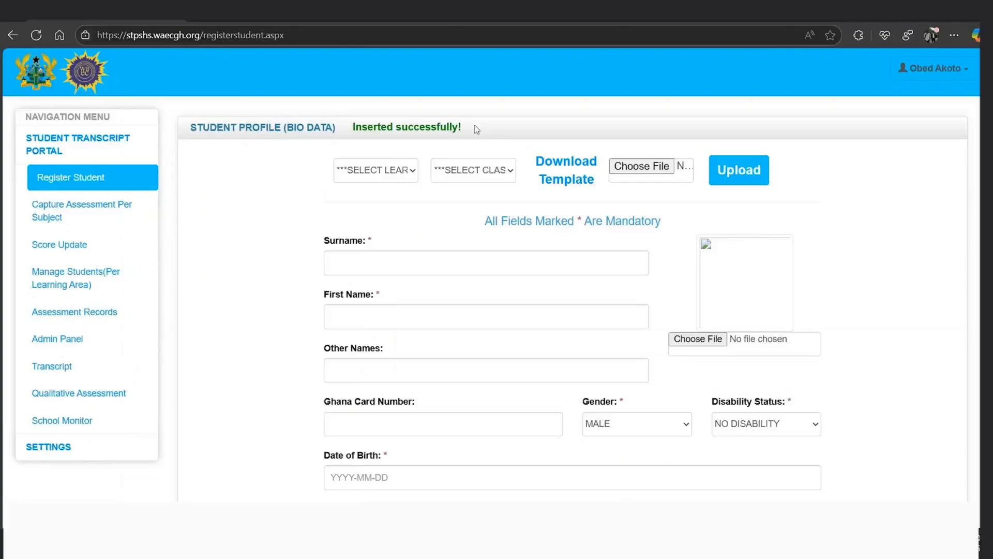
# Reload the list of registered students and scroll through it to review the entries
pyautogui.scroll(-9, 477, 129)
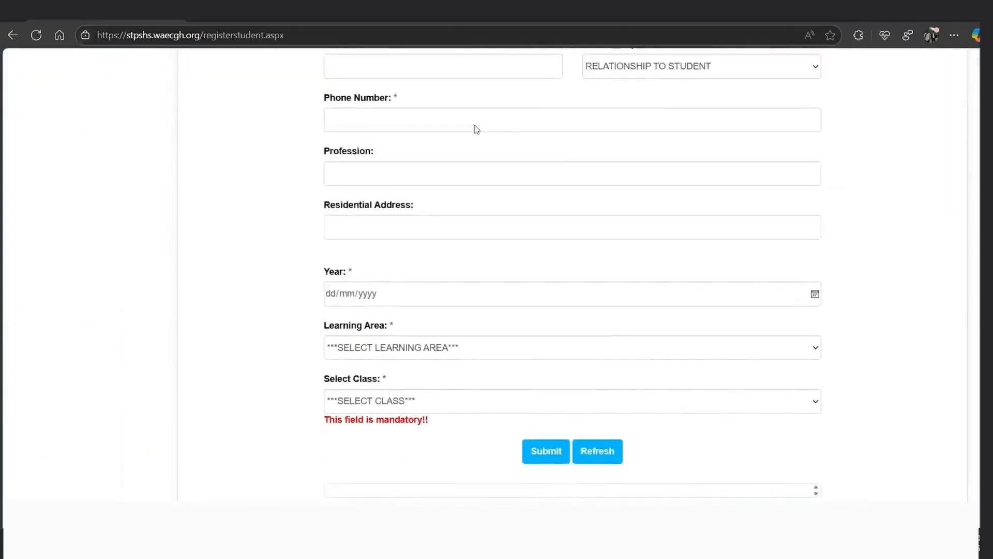
pyautogui.click(593, 453)
pyautogui.scroll(-2, 593, 454)
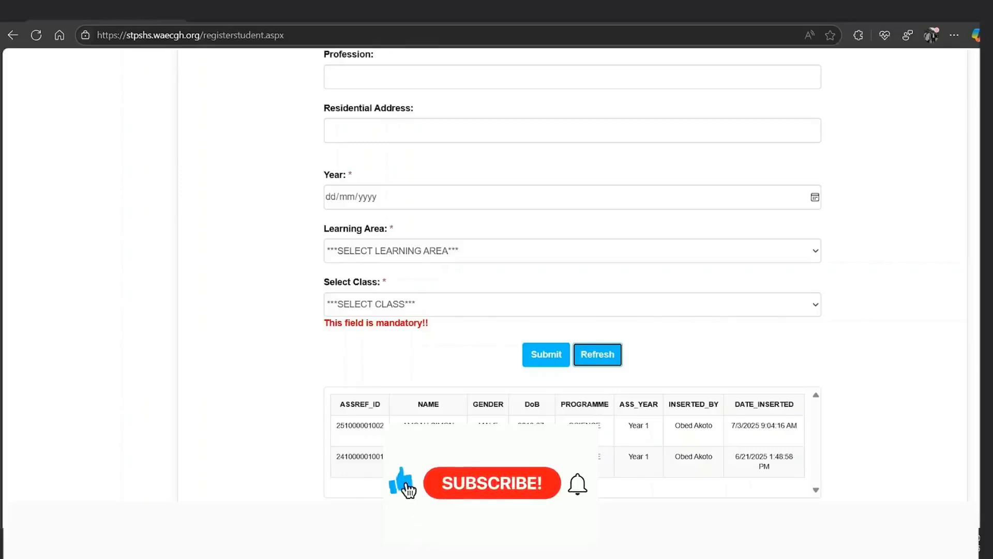
pyautogui.scroll(7, 569, 274)
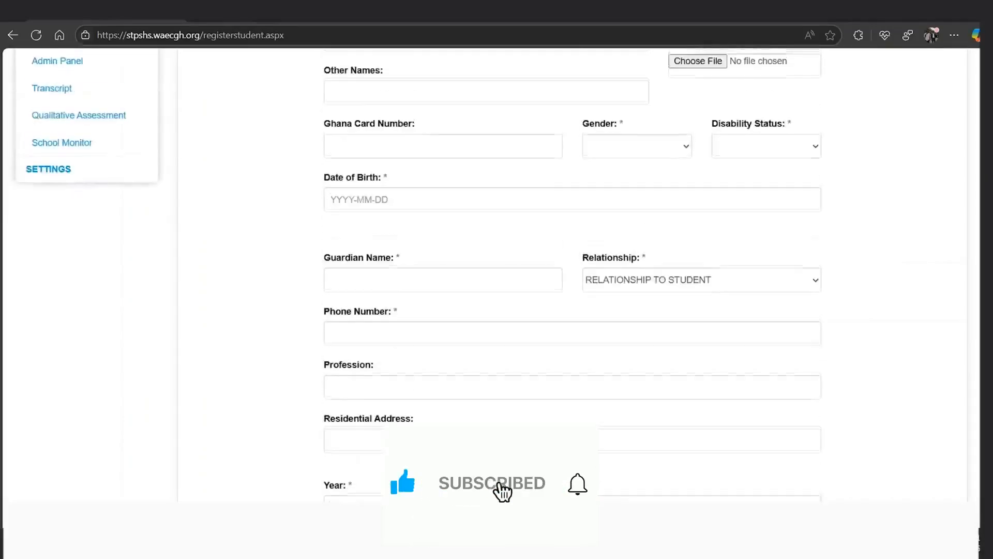
pyautogui.scroll(1, 569, 274)
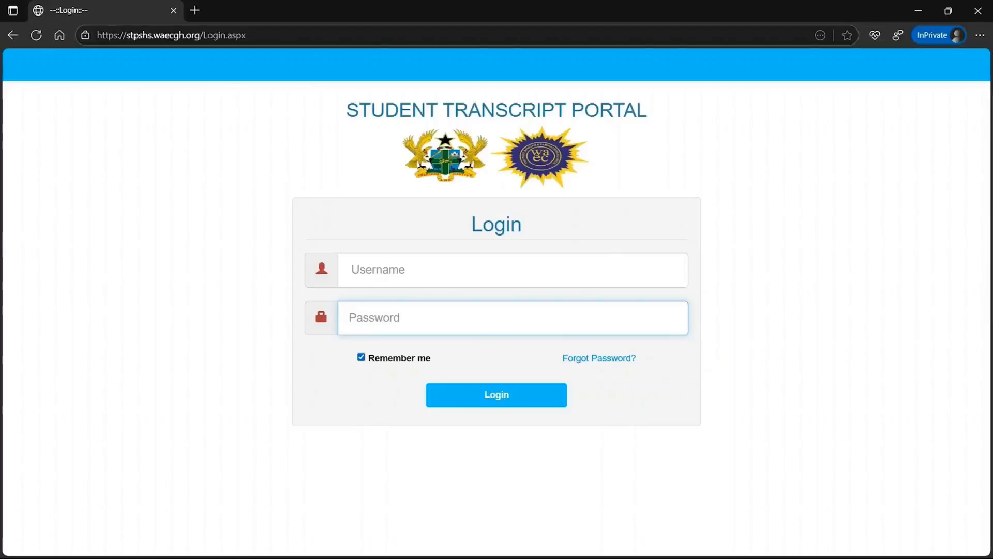
# Sign in with the account password and expand the STUDENT TRANSCRIPT PORTAL menu section
pyautogui.write('••••')
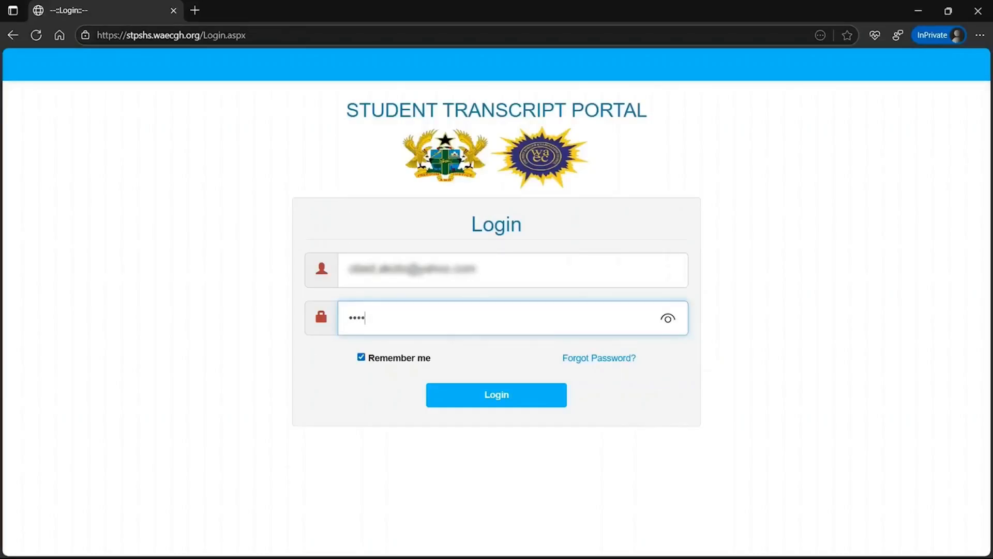
pyautogui.write('••••')
pyautogui.press('Return')
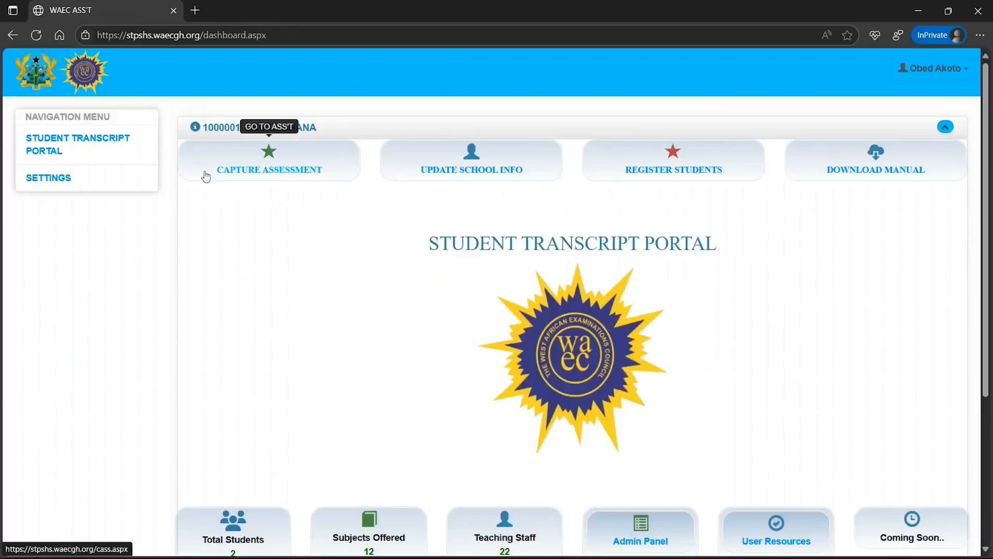
pyautogui.click(131, 150)
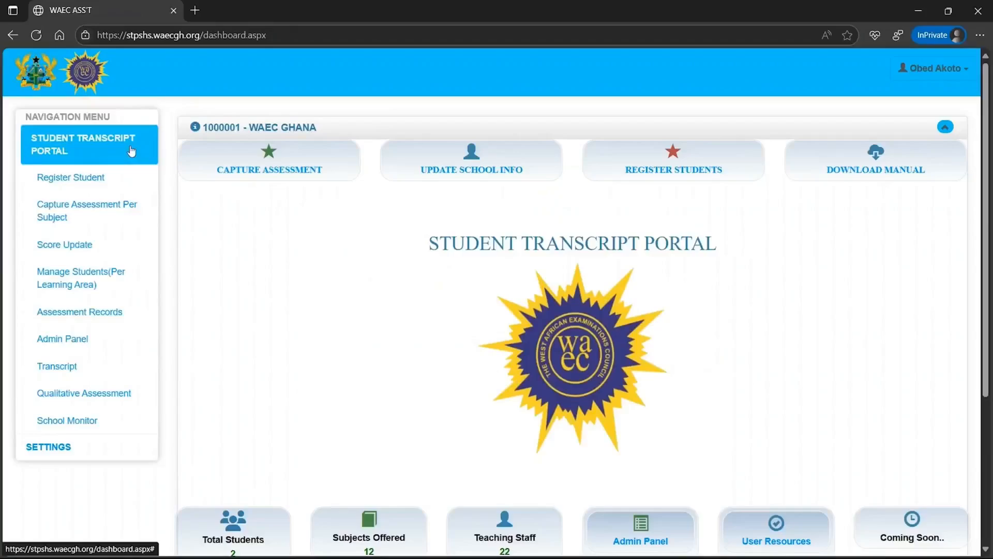
# Open Register Student and download the bulk-registration Template .xlsm file
pyautogui.click(87, 181)
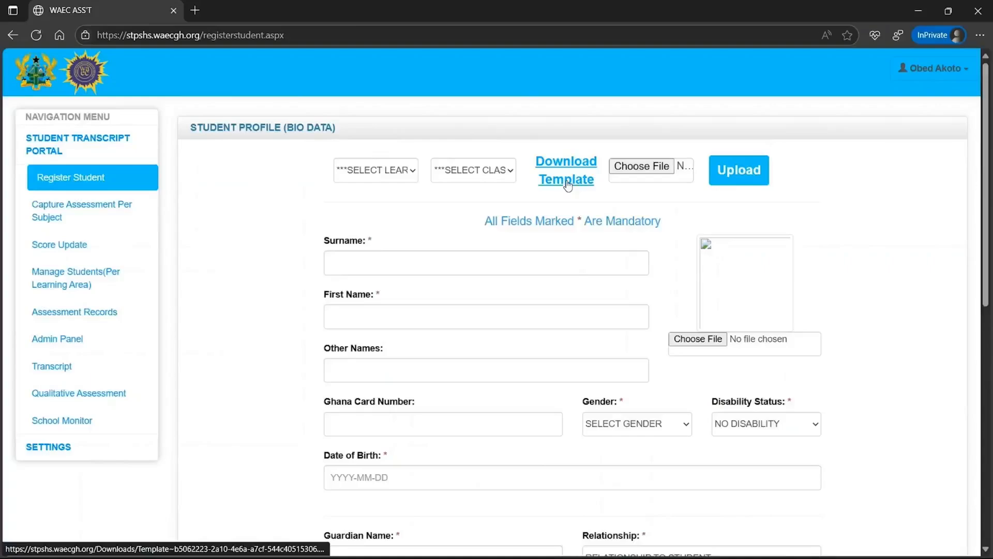
pyautogui.click(569, 182)
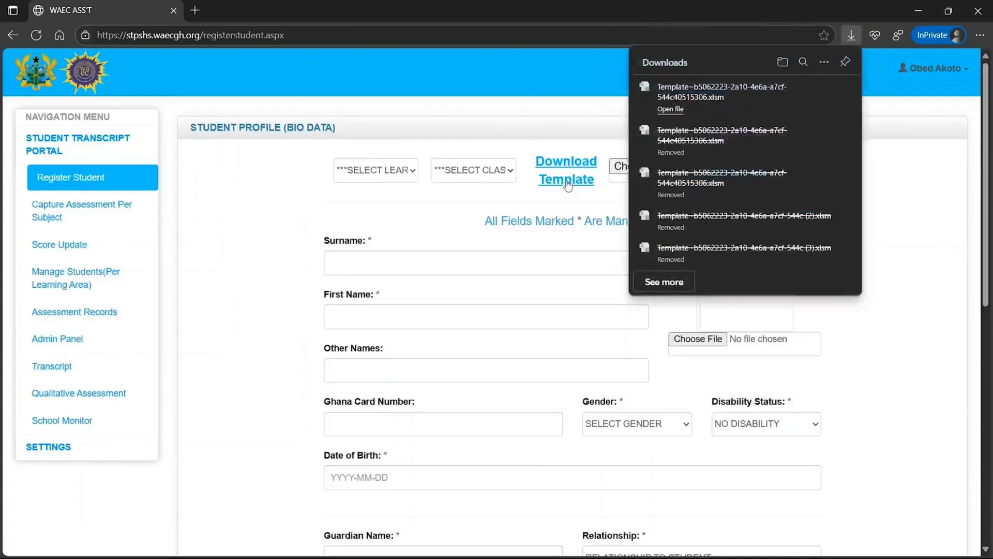
# Open the downloaded Template in Excel with editing and macros enabled, starting at cell A2
pyautogui.click(671, 110)
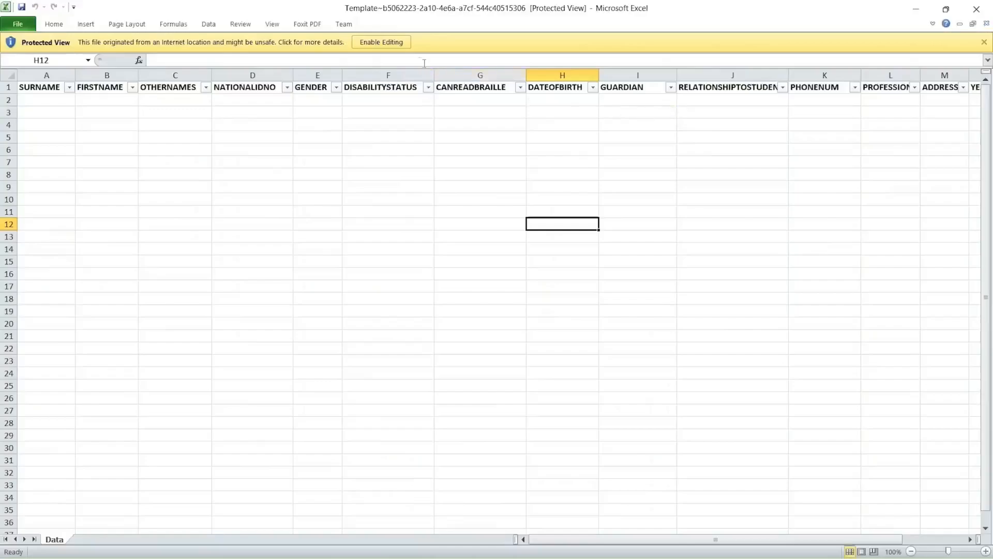
pyautogui.click(391, 44)
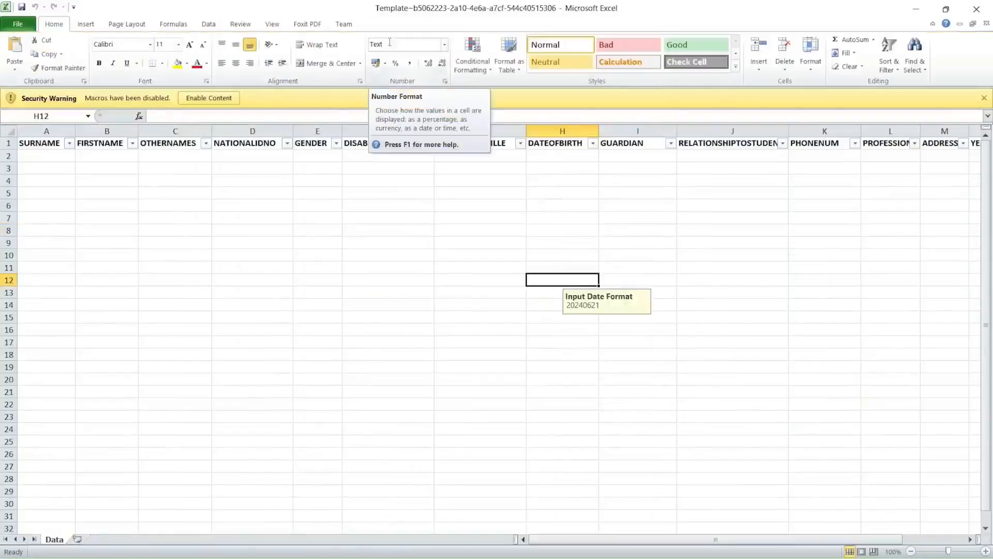
pyautogui.click(224, 102)
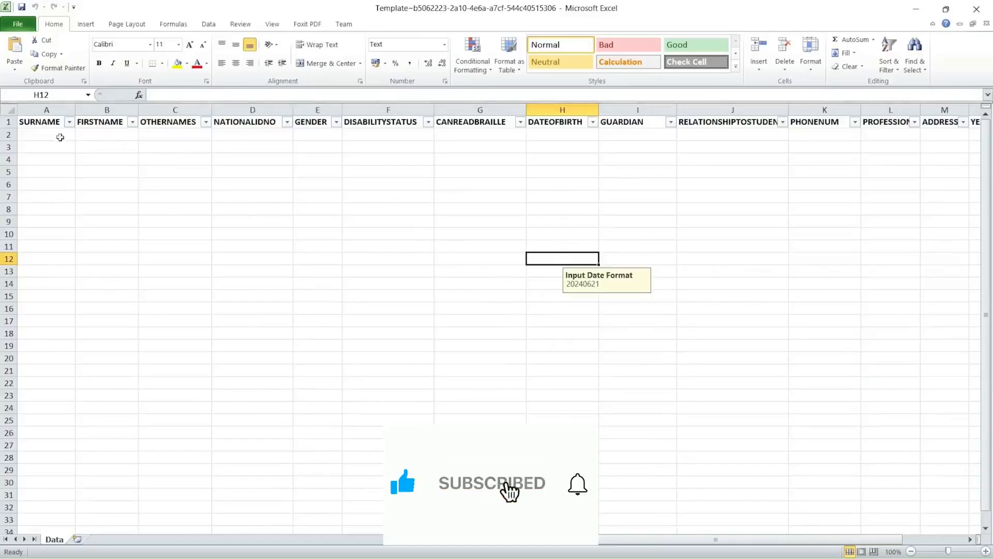
pyautogui.click(56, 135)
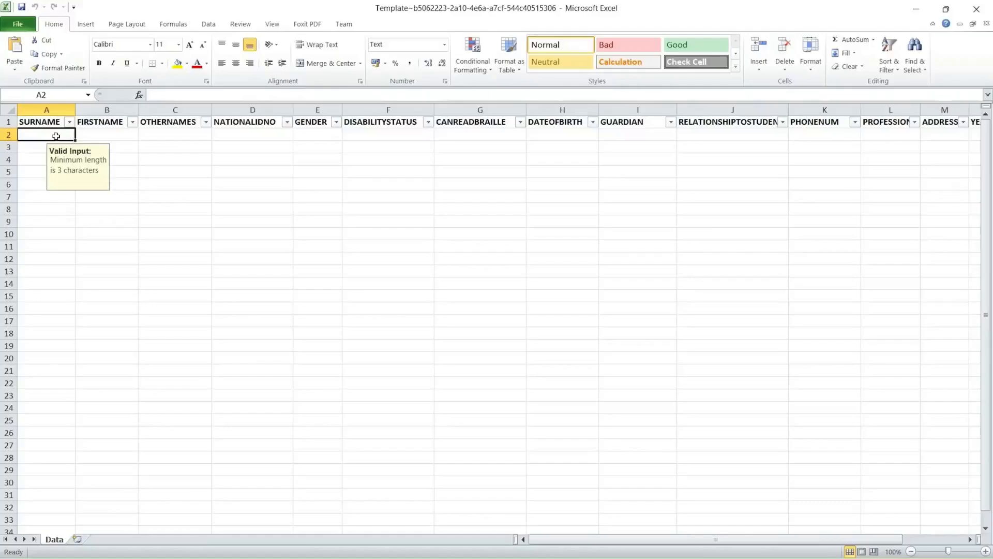
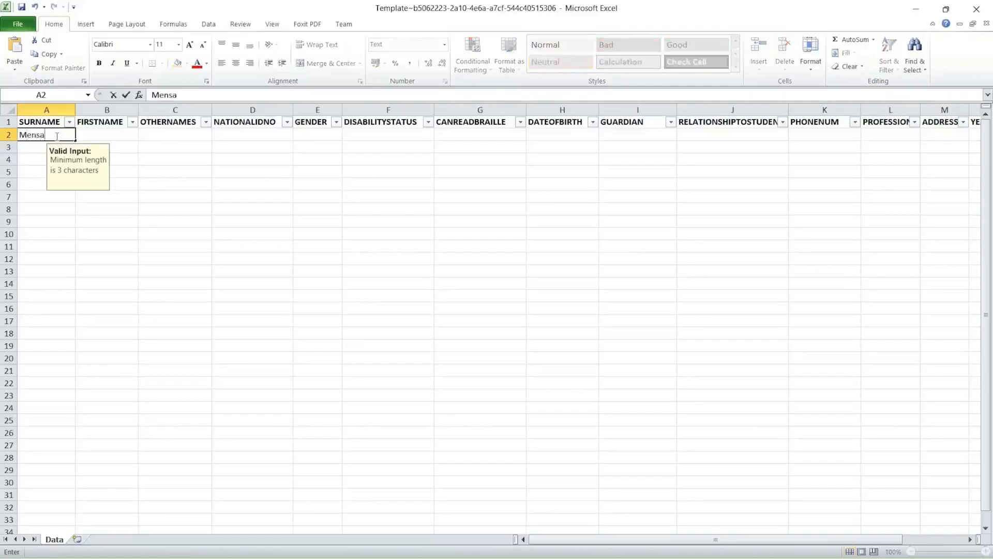
# Enter the first student's surname and first name, gender M, disability 1 and braille 0 in row 2
pyautogui.press('Tab')
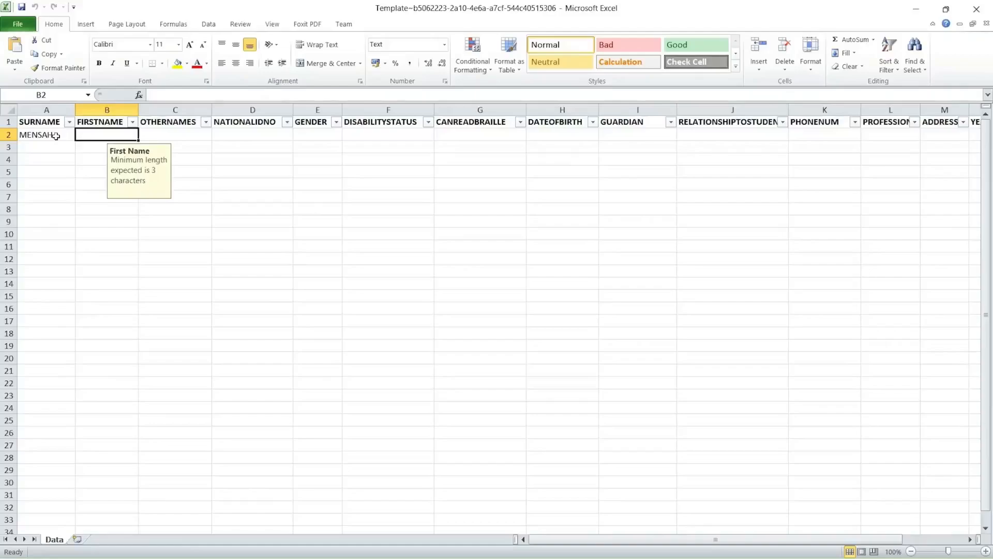
pyautogui.press('Tab')
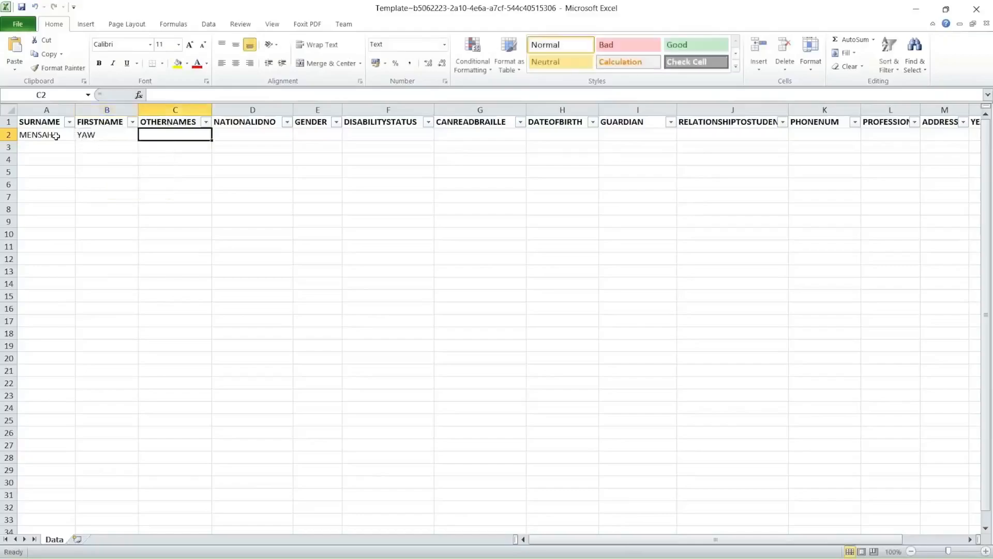
pyautogui.press('Tab')
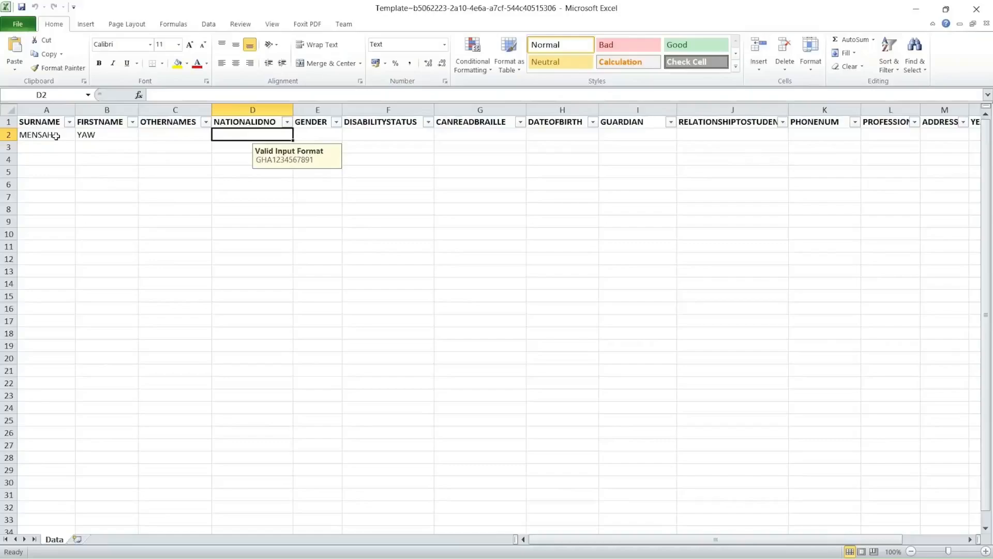
pyautogui.press('Tab')
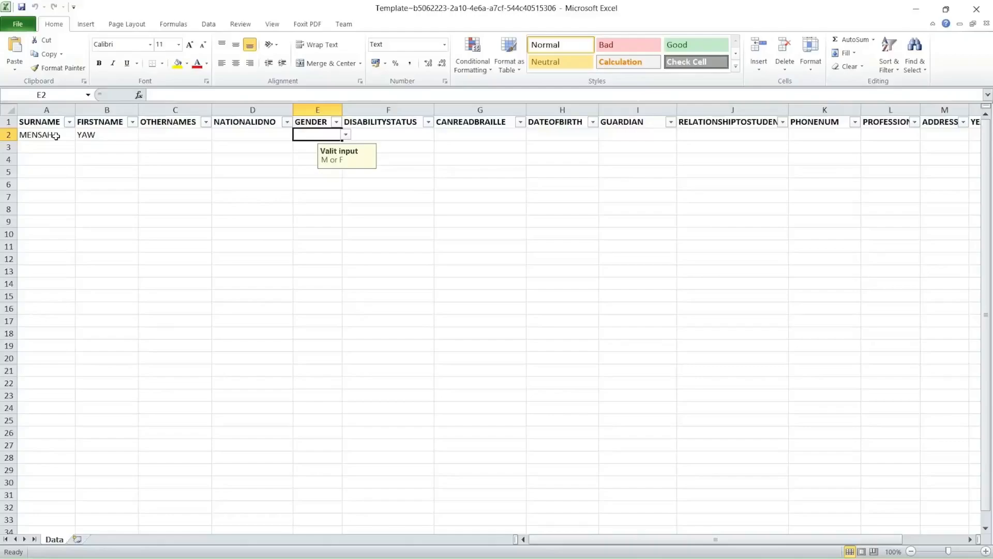
pyautogui.write('M')
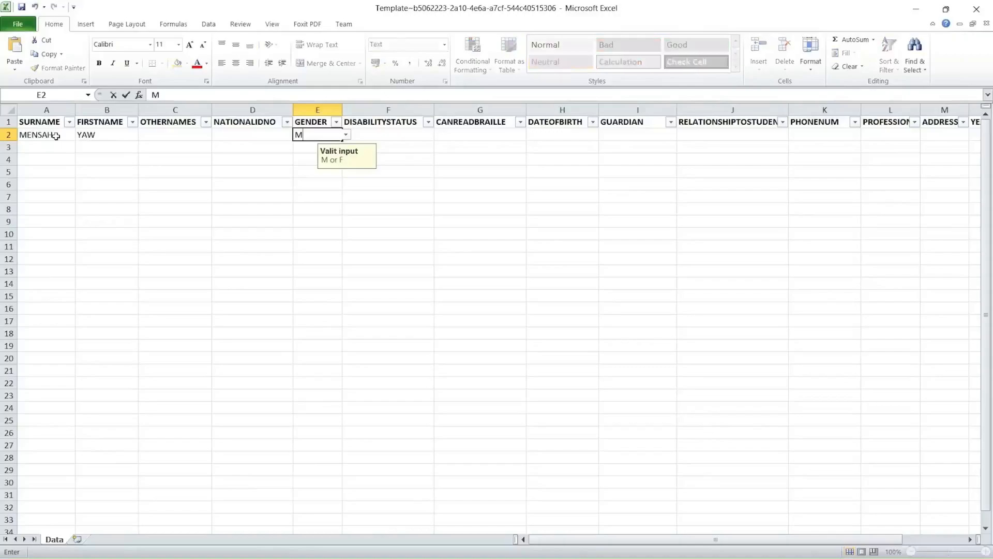
pyautogui.press('Tab')
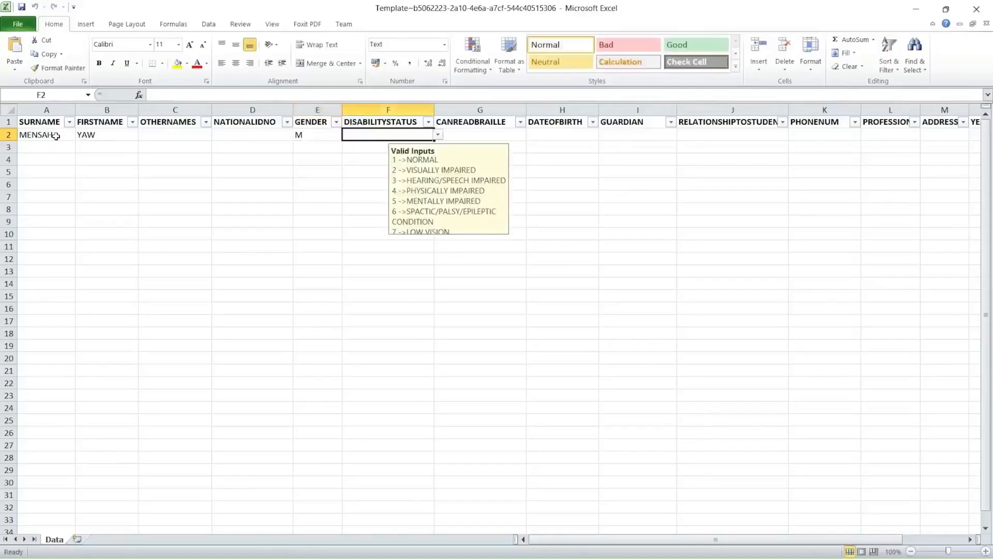
pyautogui.write('1')
pyautogui.press('Tab')
pyautogui.write('0')
pyautogui.press('Tab')
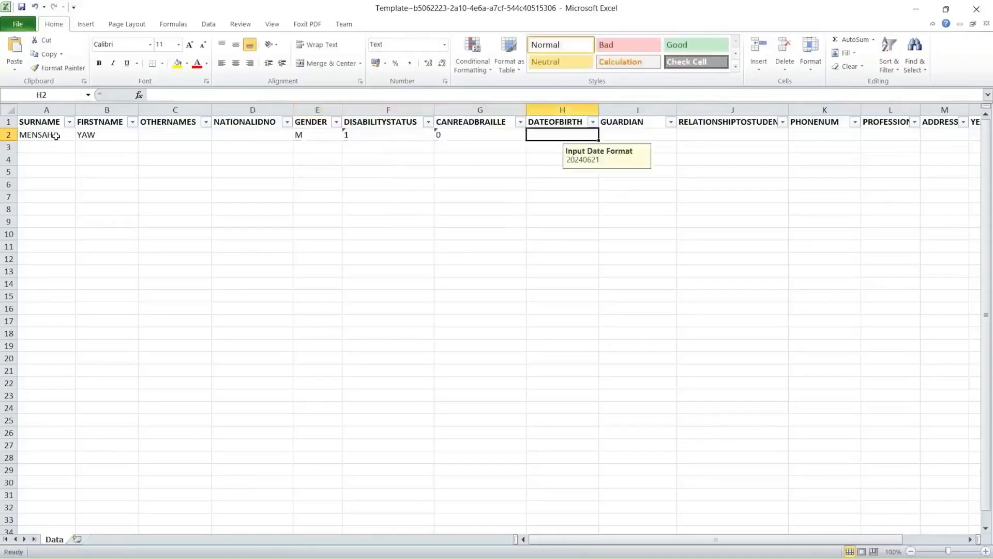
pyautogui.write('2010')
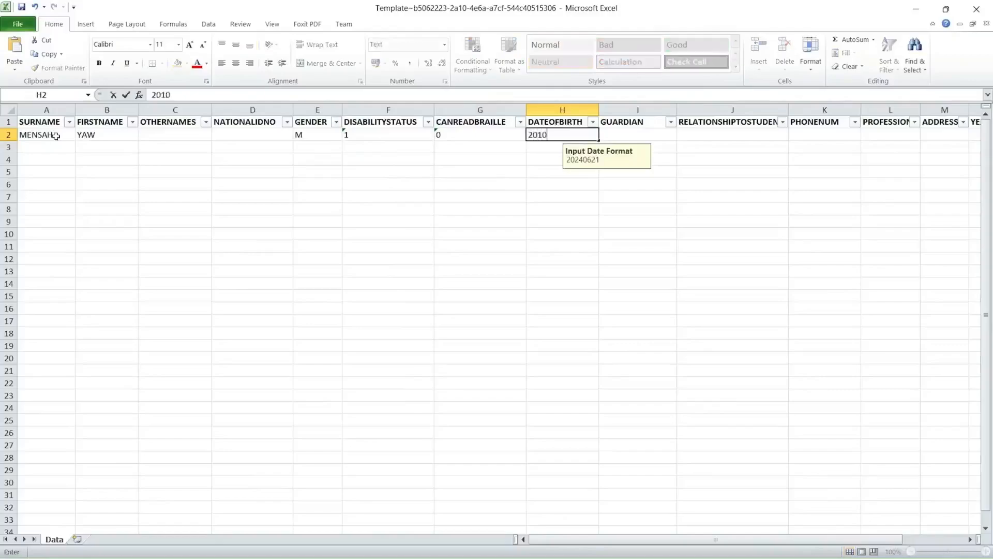
pyautogui.write('0301')
pyautogui.press('Tab')
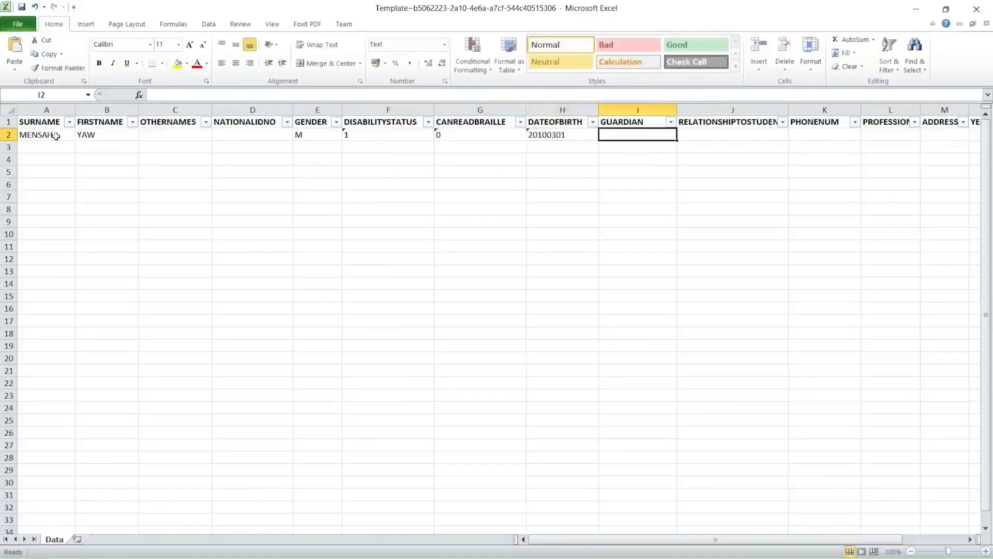
pyautogui.press('Tab')
pyautogui.write('1')
pyautogui.press('Tab')
pyautogui.write('000')
pyautogui.press('Tab')
pyautogui.press('Left')
pyautogui.write('0000000000')
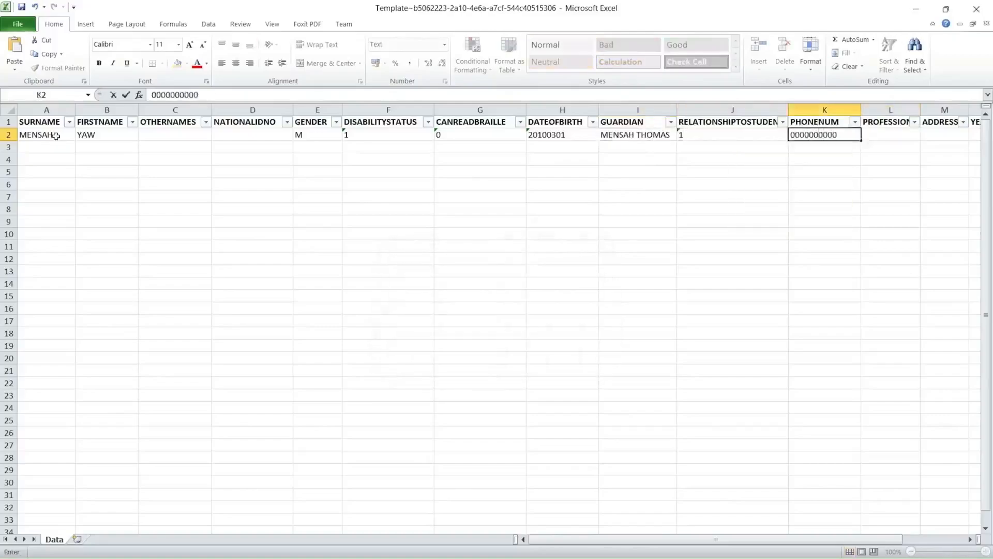
pyautogui.press('Tab')
pyautogui.write('Farming')
pyautogui.press('Tab')
pyautogui.write('Kumasi')
pyautogui.press('Tab')
pyautogui.write('2021')
pyautogui.press('Return')
pyautogui.press('Home')
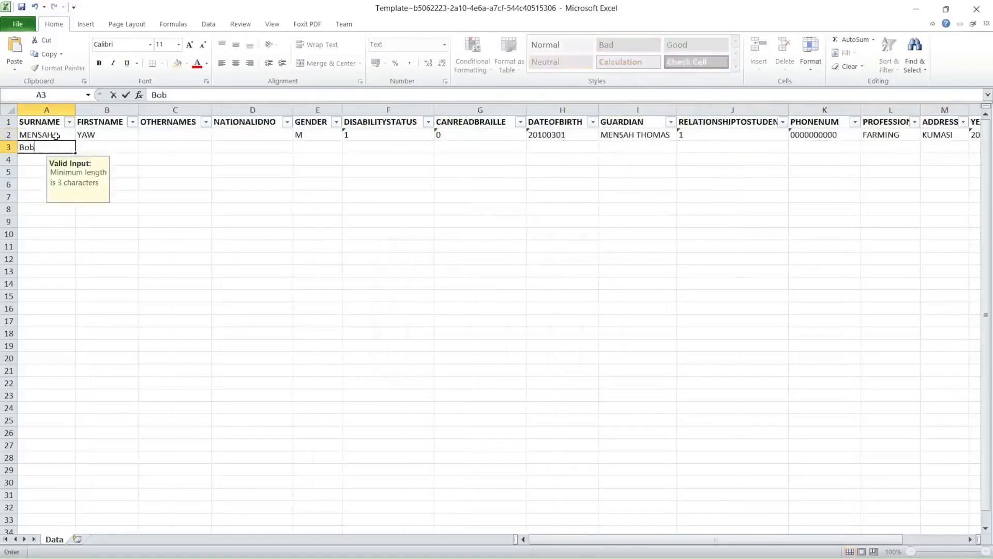
# Fill row 3 with the second student: gender M, born 20090310, guardian profession ENGINER, year 2005
pyautogui.press('Tab')
pyautogui.press('Tab')
pyautogui.press('Tab')
pyautogui.press('Tab')
pyautogui.write('M')
pyautogui.press('Tab')
pyautogui.write('1\t0\t200903')
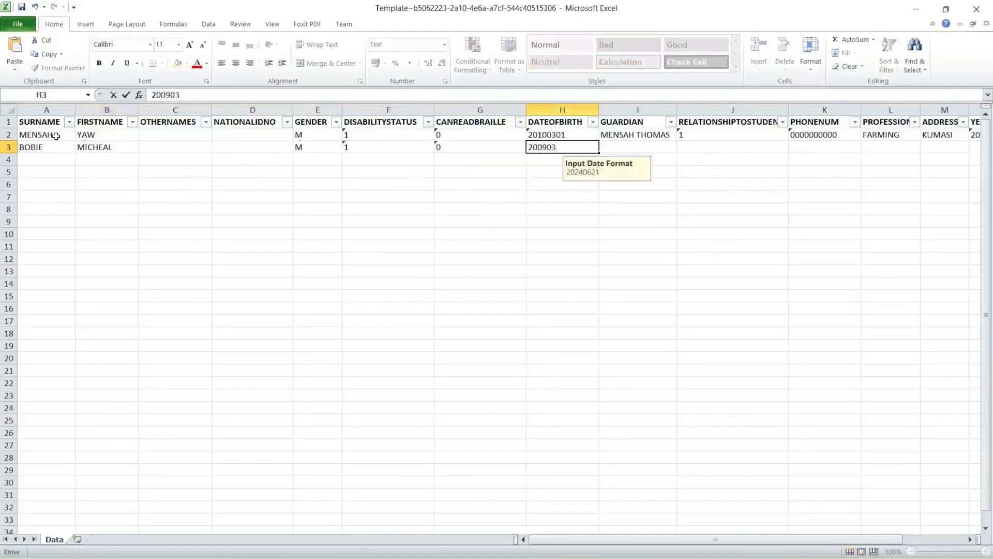
pyautogui.write('10')
pyautogui.press('Tab')
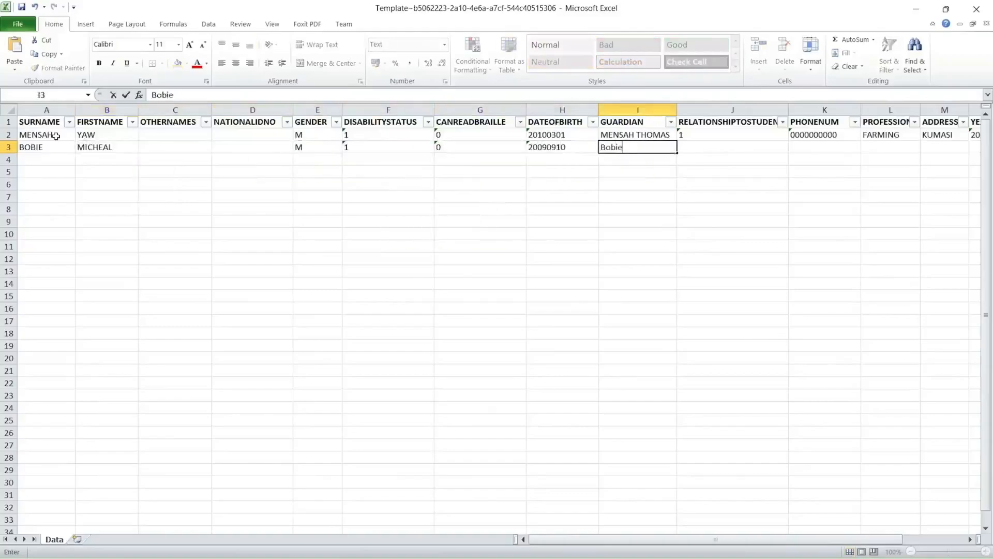
pyautogui.press('Tab')
pyautogui.write('0')
pyautogui.press('Tab')
pyautogui.write('ENGINER')
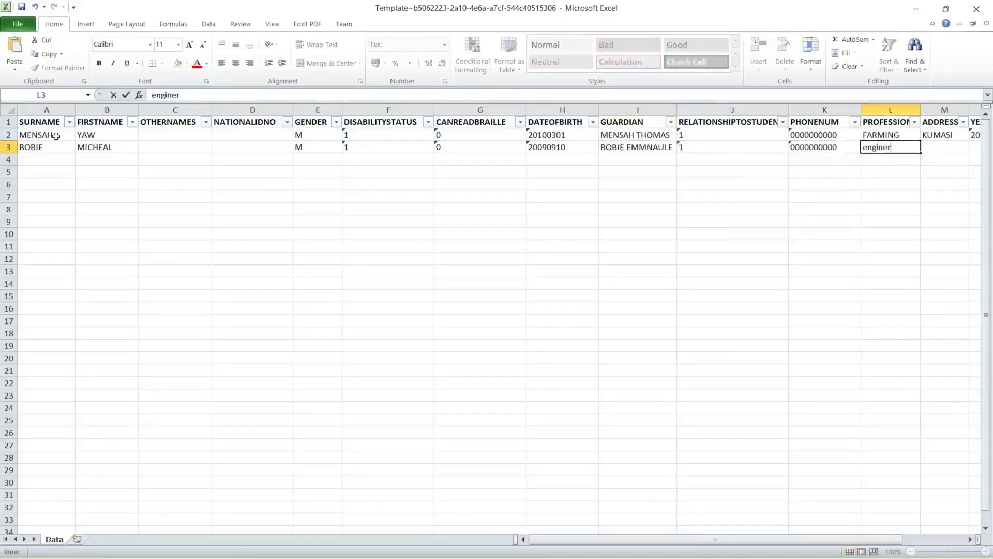
pyautogui.press('Tab')
pyautogui.write('ACCRA')
pyautogui.press('Tab')
pyautogui.write('2005')
pyautogui.press('Return')
pyautogui.press('Tab')
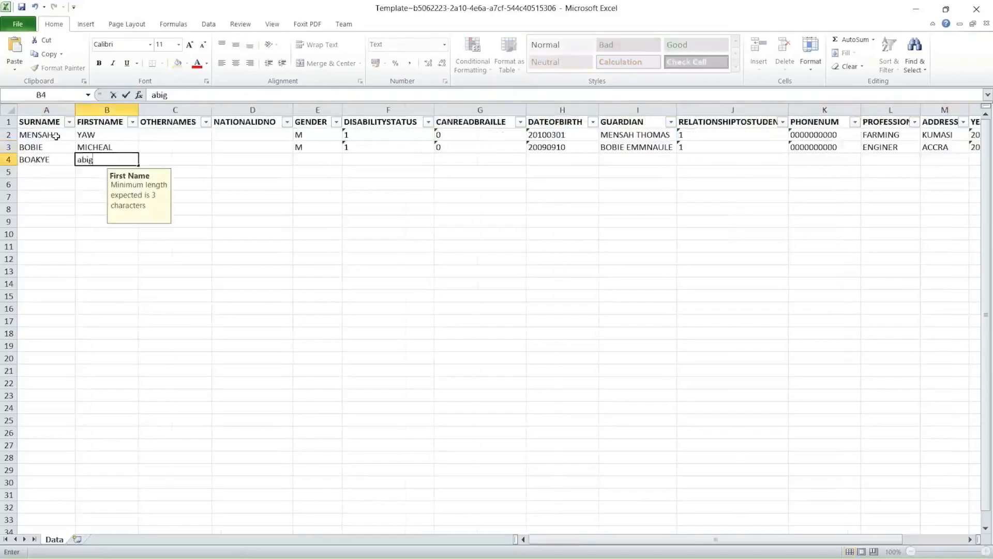
pyautogui.press('Tab')
pyautogui.press('Tab')
pyautogui.press('Tab')
pyautogui.write('F')
pyautogui.press('Tab')
pyautogui.write('1\t0\t20110209')
pyautogui.press('Tab')
pyautogui.press('Tab')
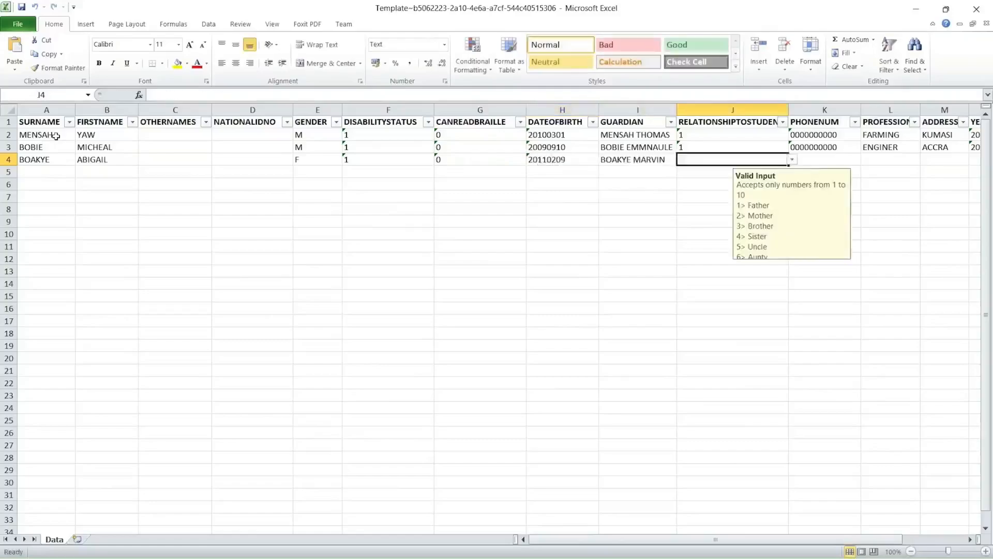
pyautogui.write('2')
pyautogui.press('Tab')
pyautogui.write('0000000000')
pyautogui.press('Tab')
pyautogui.write('TRADER')
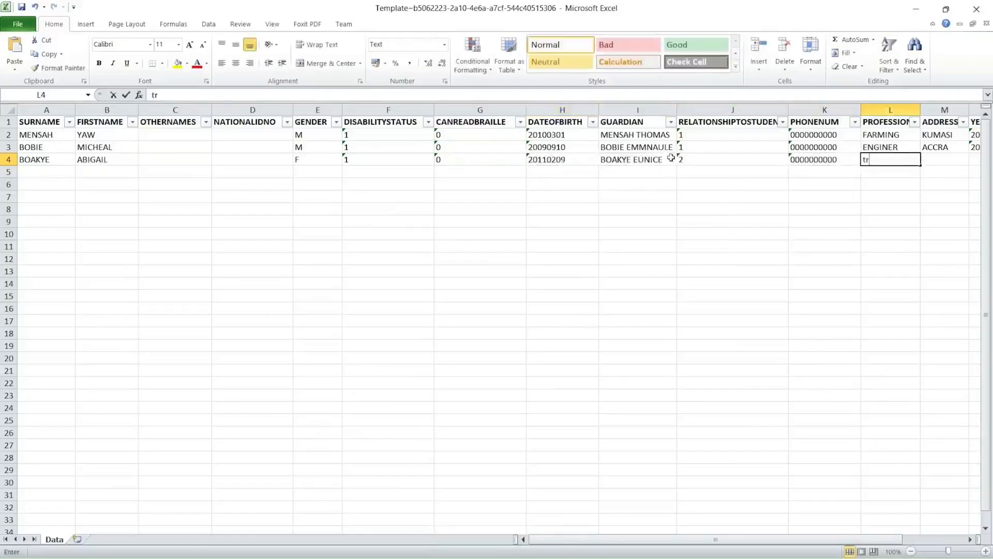
pyautogui.press('Tab')
pyautogui.write('KOFORIDUA')
pyautogui.press('Tab')
pyautogui.write('2025')
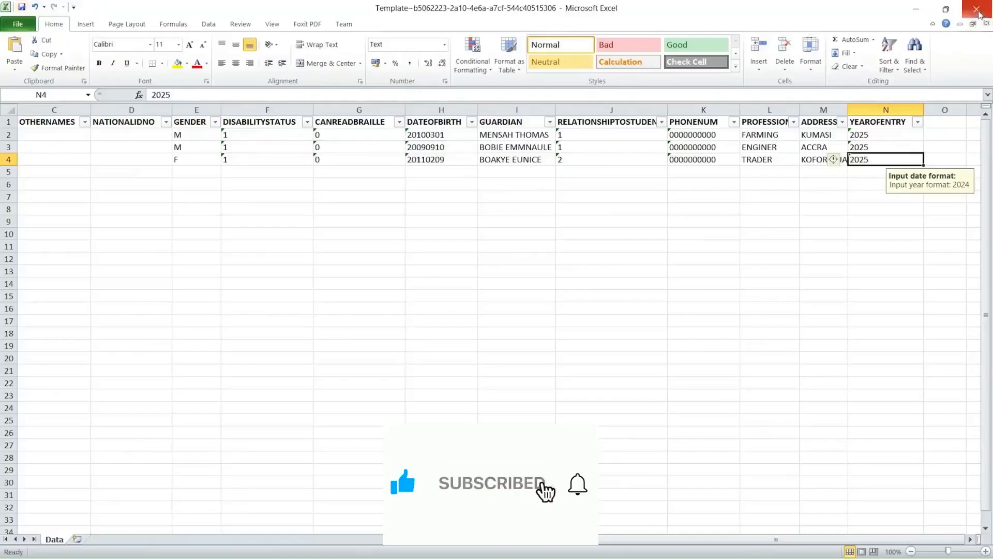
pyautogui.click(977, 10)
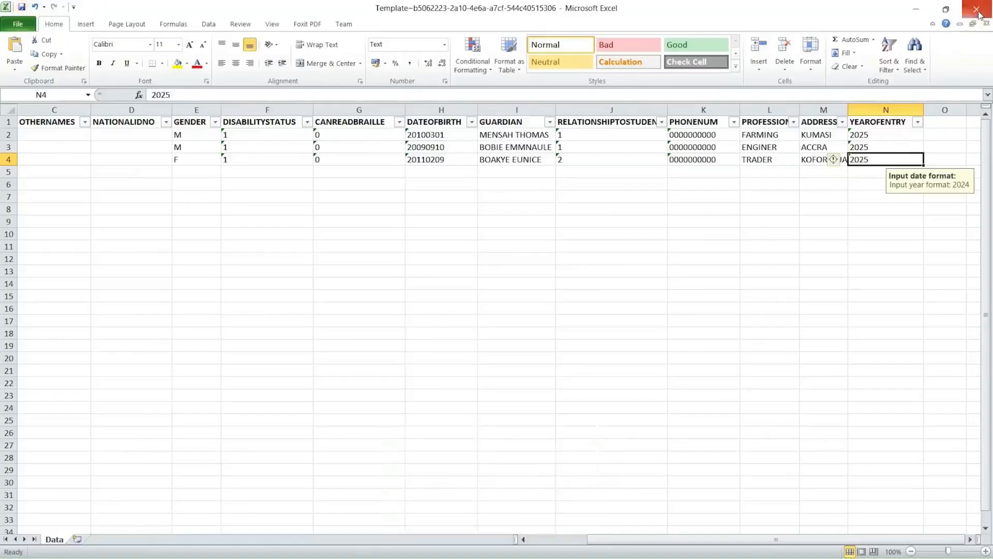
# Choose SCIENCE and class SCIENCE 1A, then upload the Template workbook from Downloads
pyautogui.click(398, 227)
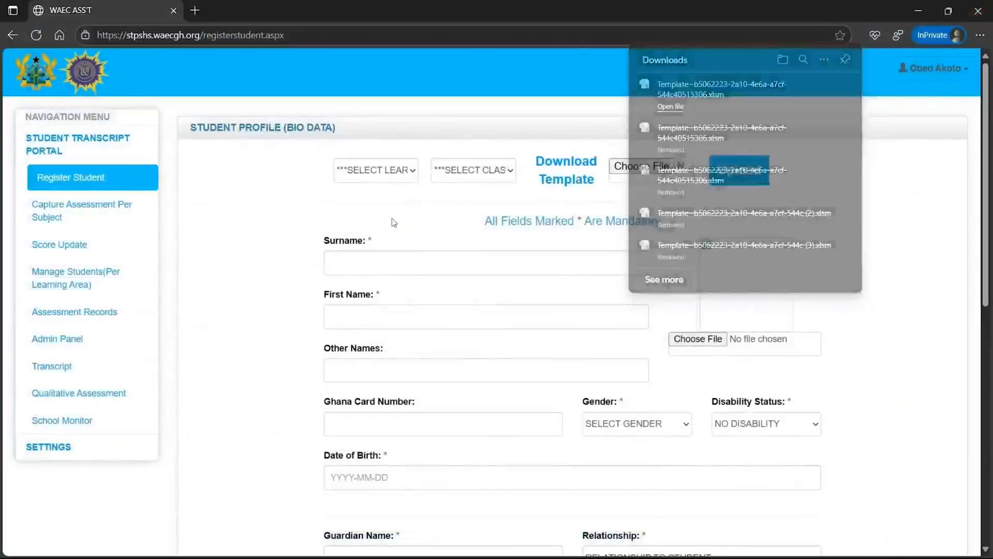
pyautogui.click(367, 170)
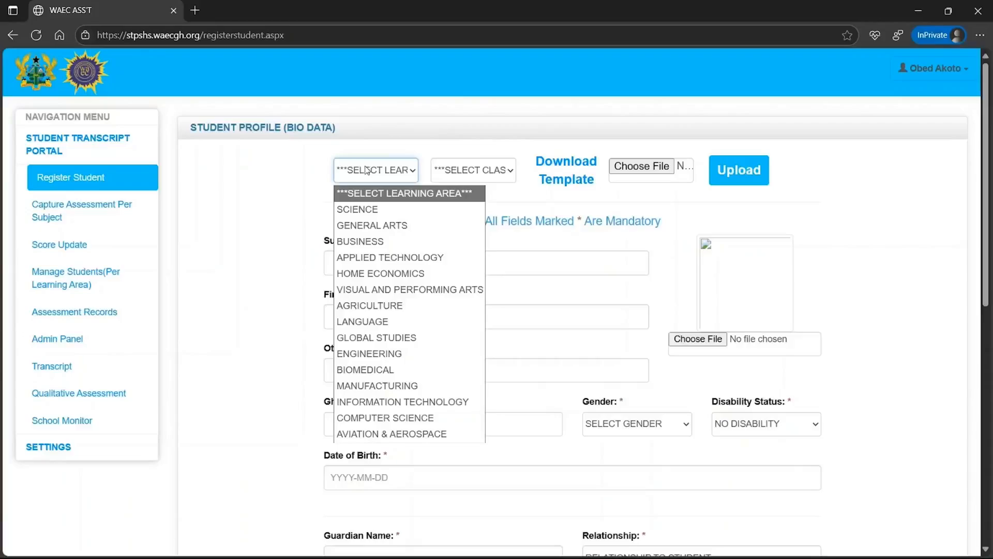
pyautogui.click(371, 212)
pyautogui.click(476, 181)
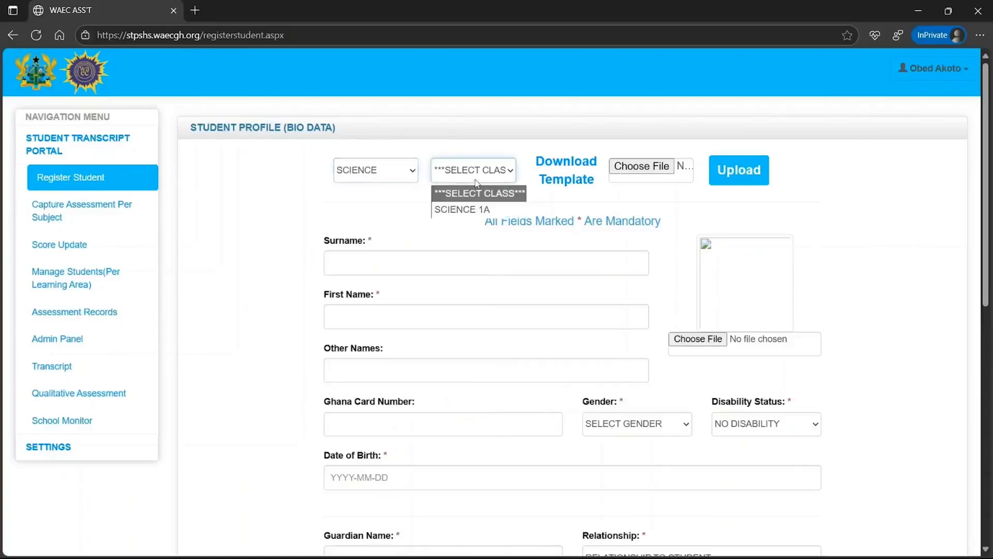
pyautogui.click(478, 210)
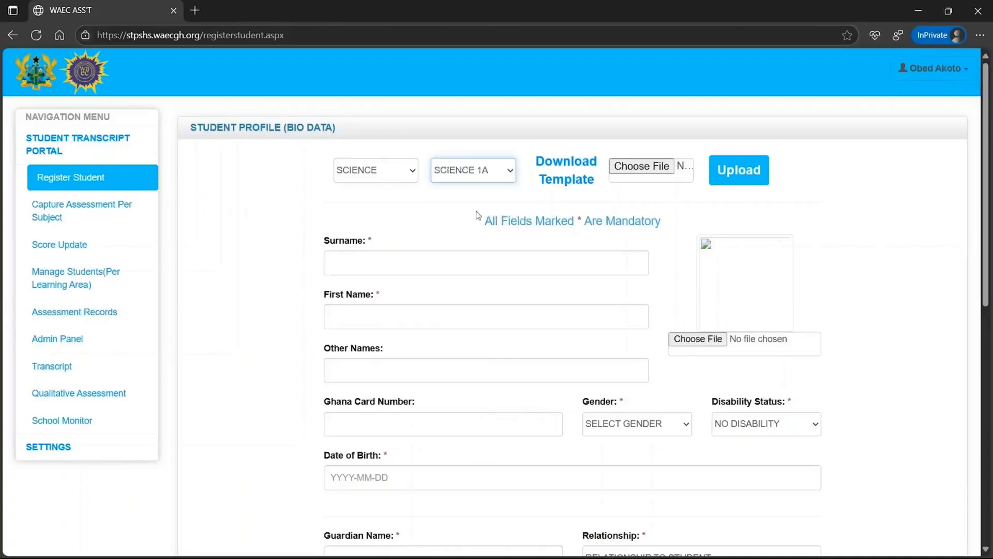
pyautogui.click(642, 166)
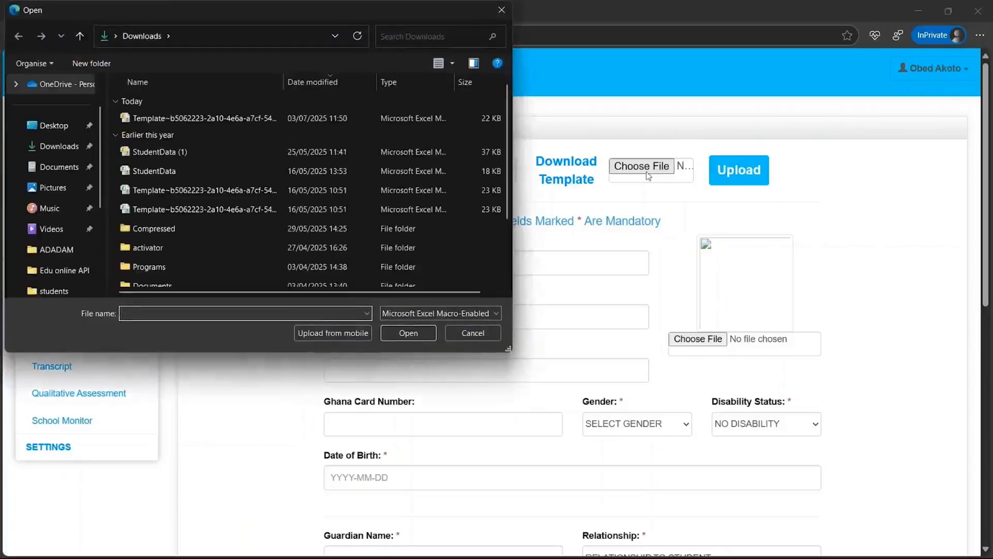
pyautogui.doubleClick(385, 118)
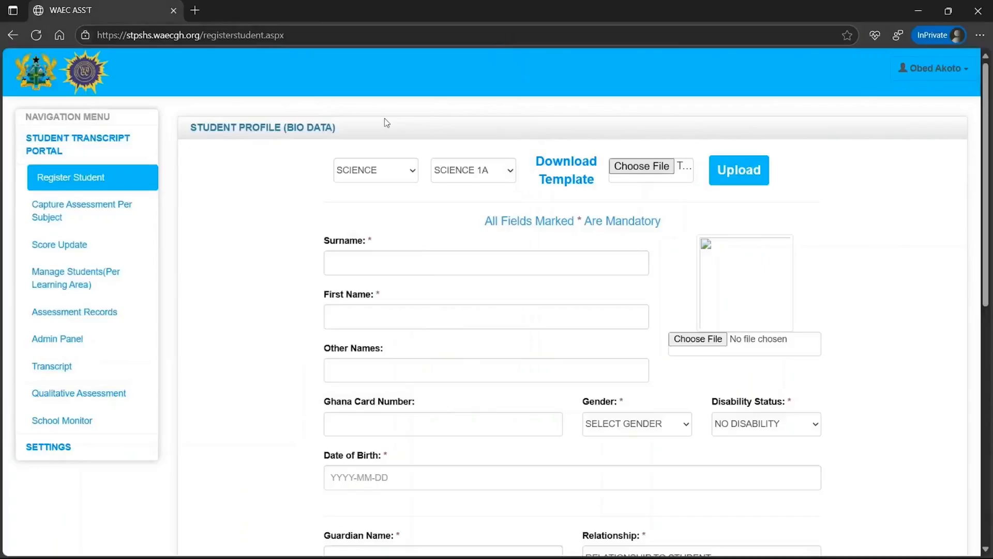
pyautogui.click(727, 177)
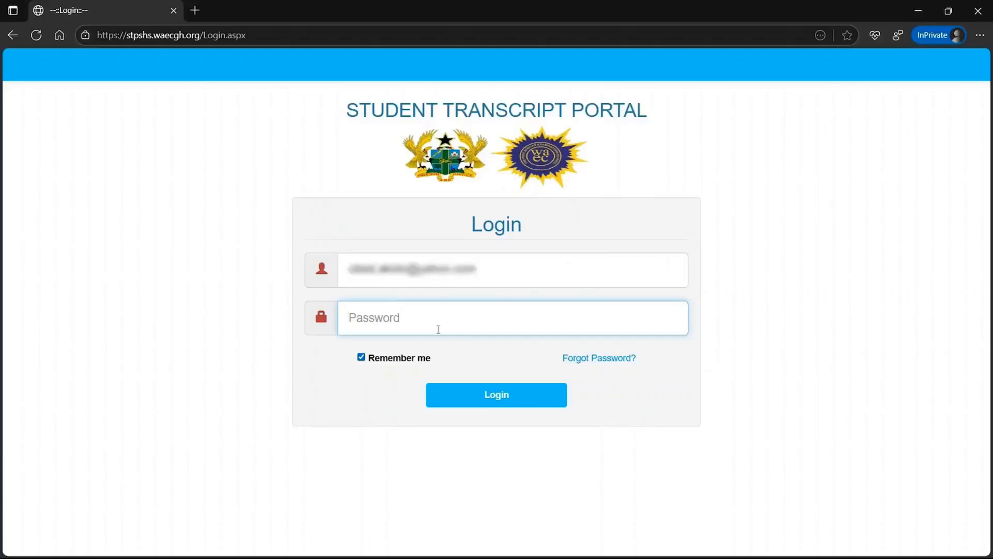
# Log back in with the account password to reach the dashboard
pyautogui.write('********')
pyautogui.press('Return')
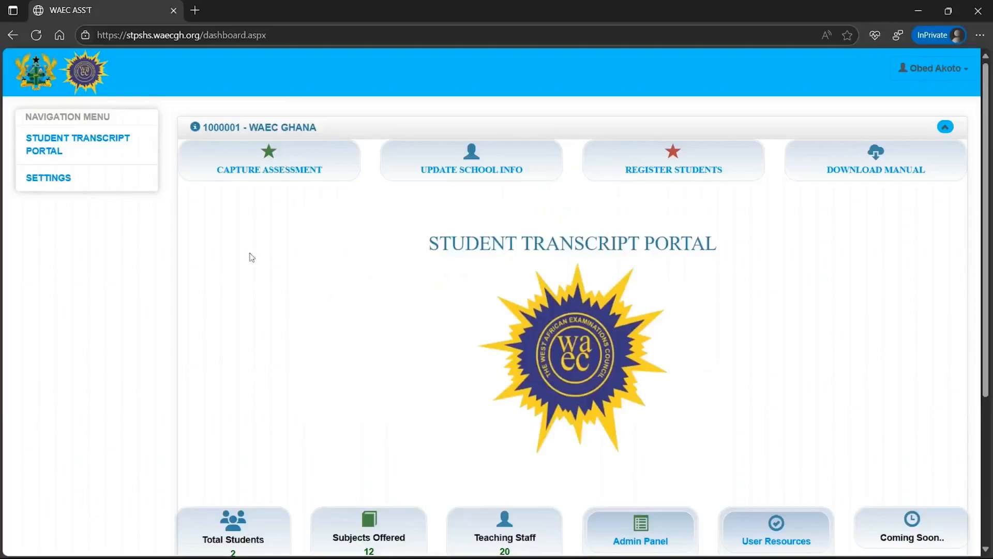
# Add a user account with full name, phone, e-mail and password, then open Manage Users
pyautogui.click(64, 184)
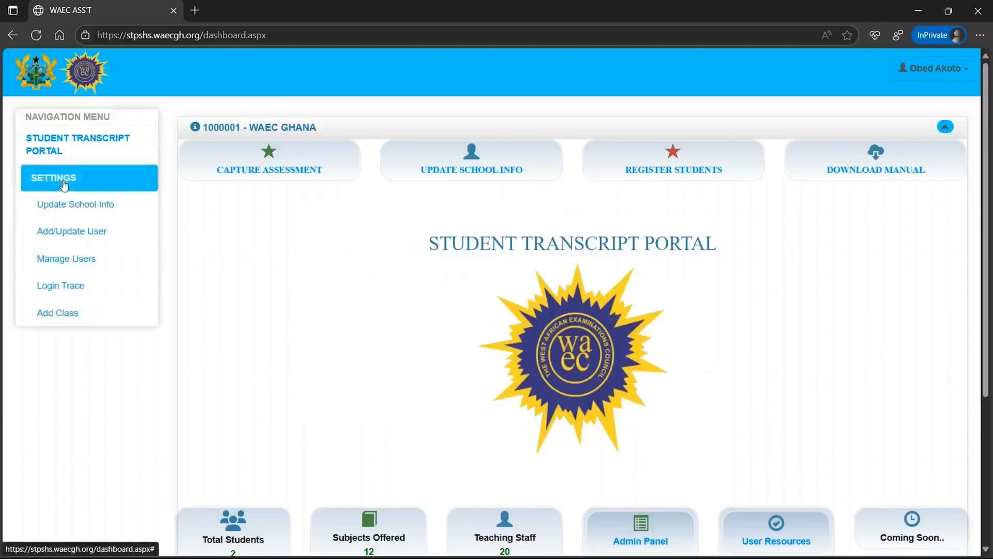
pyautogui.click(64, 232)
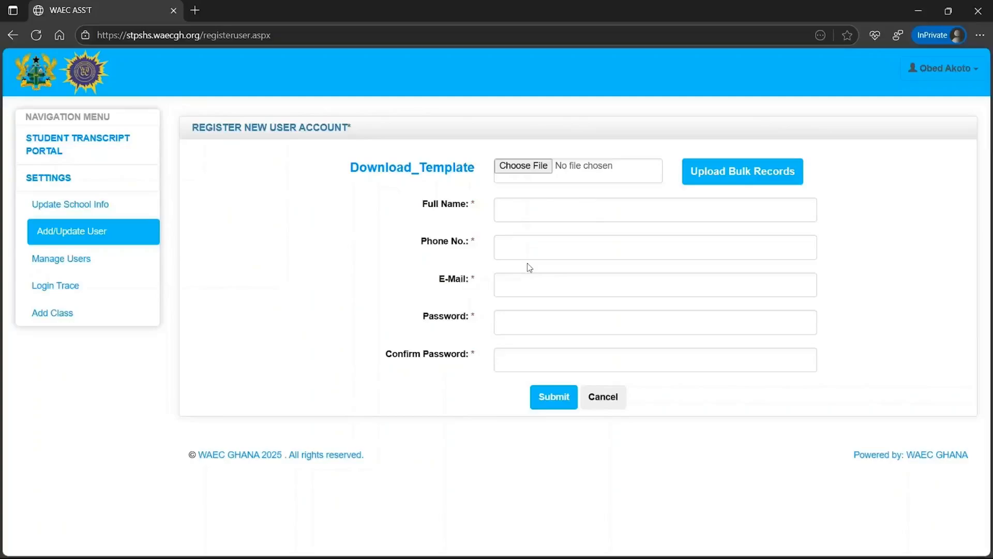
pyautogui.click(534, 211)
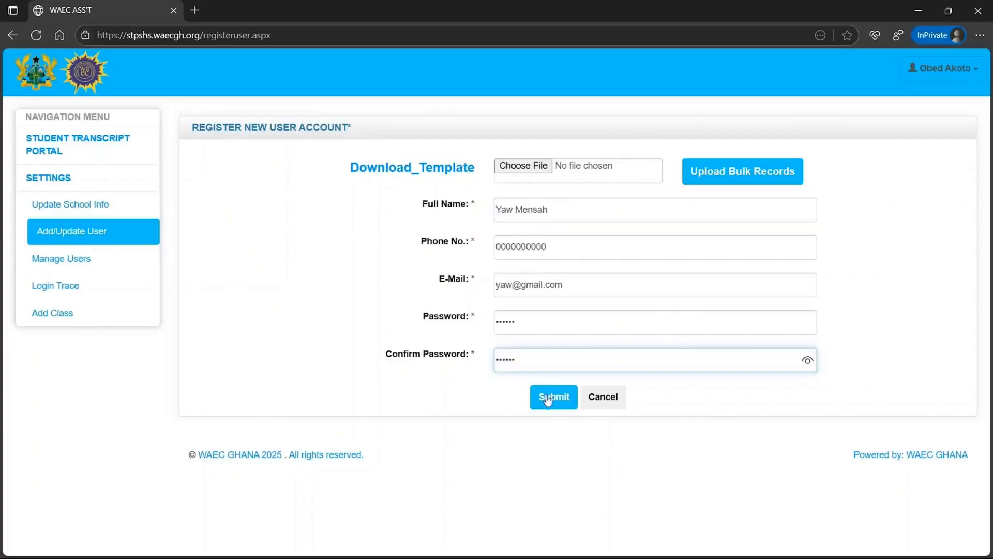
pyautogui.click(548, 399)
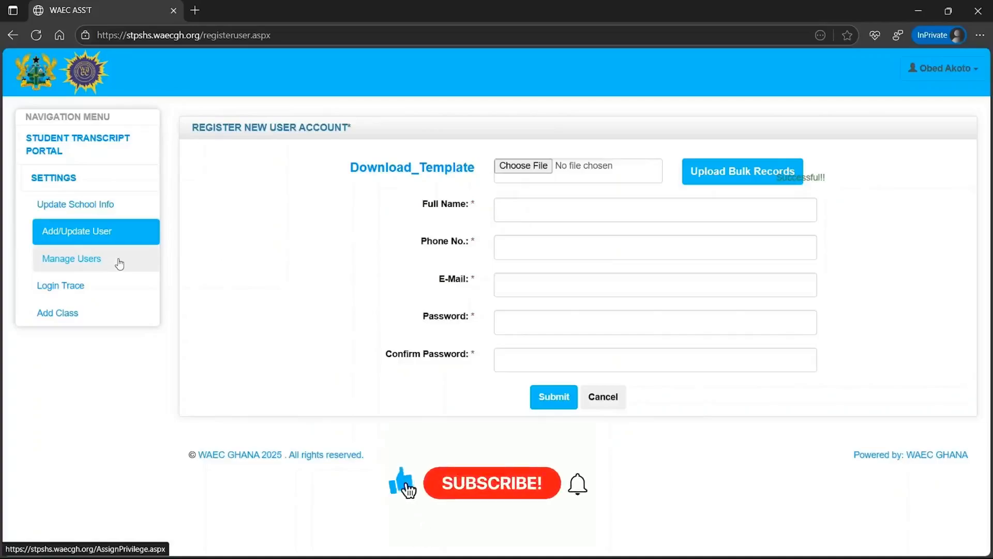
pyautogui.click(120, 264)
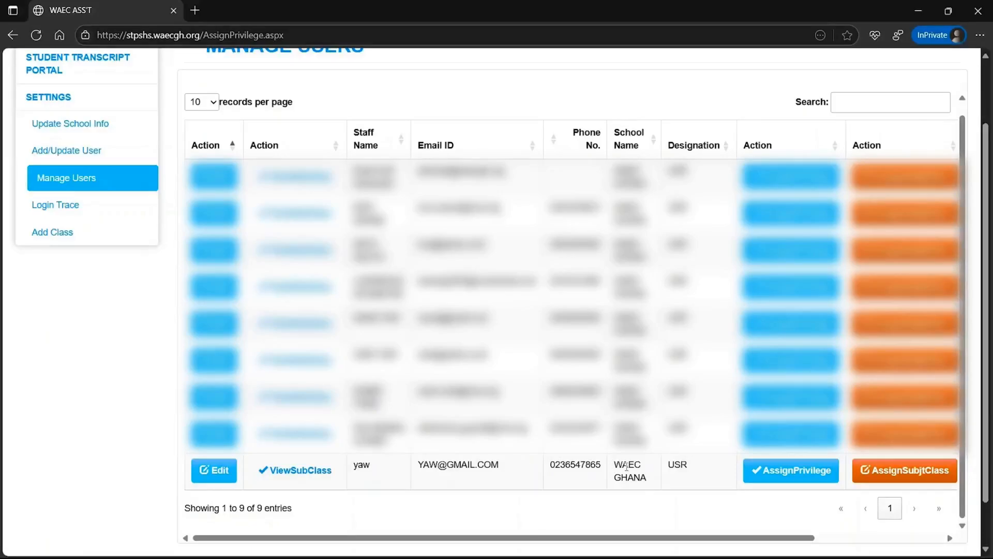
# Scroll the Manage Users table sideways to check the new user's row
pyautogui.hscroll(3, 627, 467)
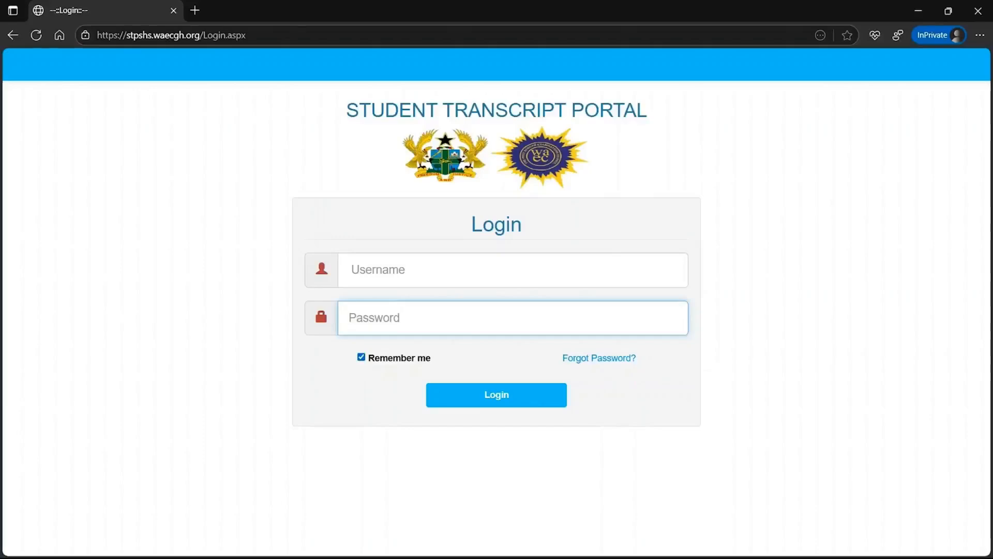
# Log back in with the account password and go to Settings > Add/Update User
pyautogui.write('••••')
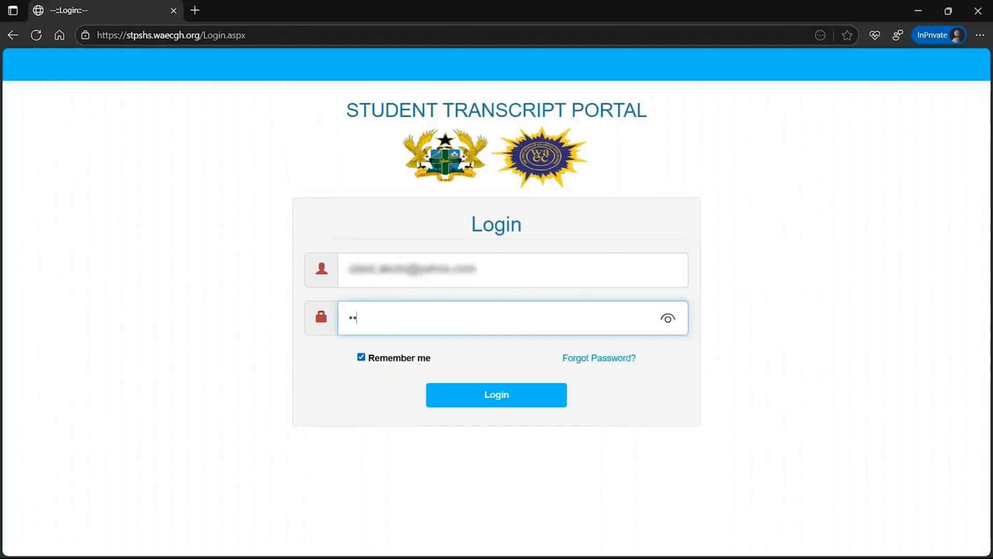
pyautogui.write('••••')
pyautogui.press('Return')
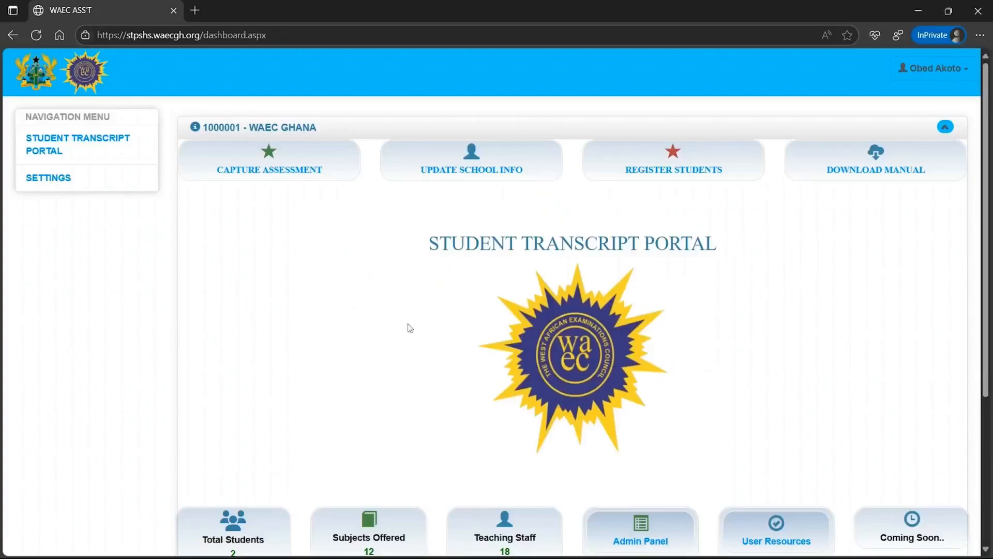
pyautogui.click(74, 189)
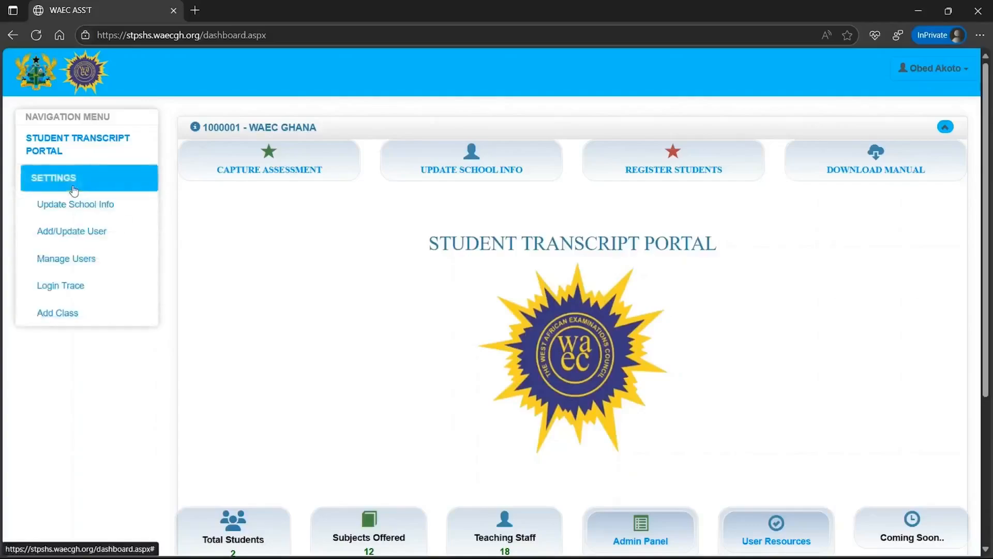
pyautogui.click(73, 235)
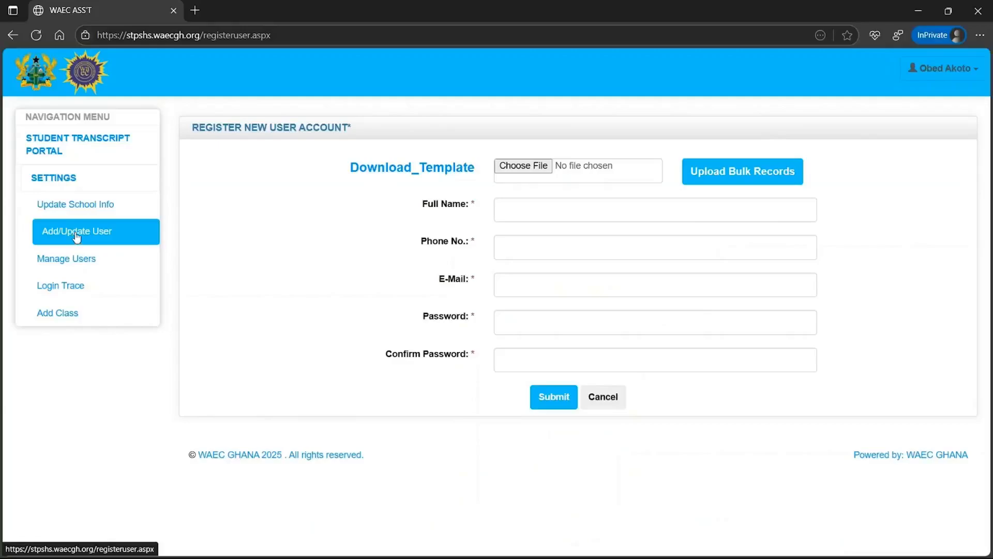
# Download the bulk user-account template and open it in Excel
pyautogui.click(413, 172)
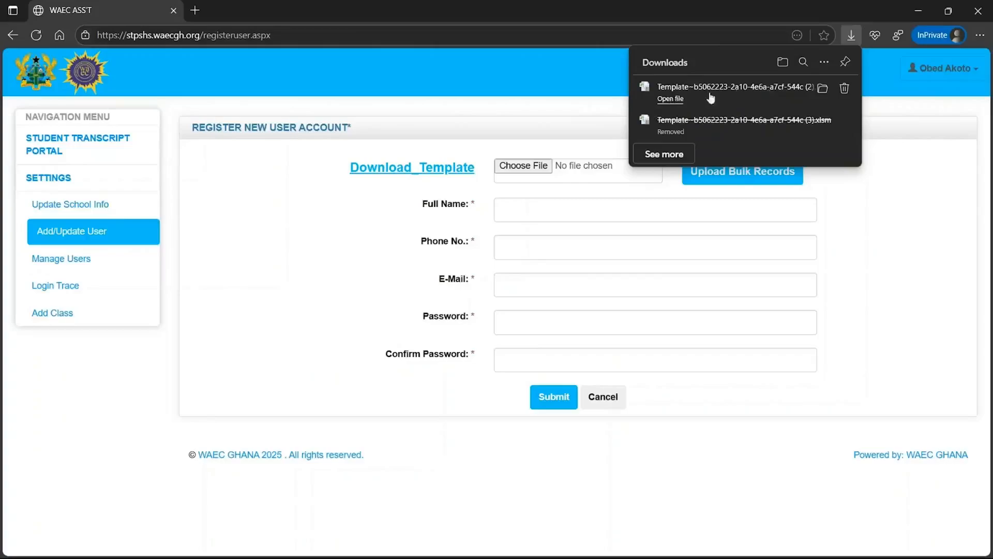
pyautogui.click(677, 99)
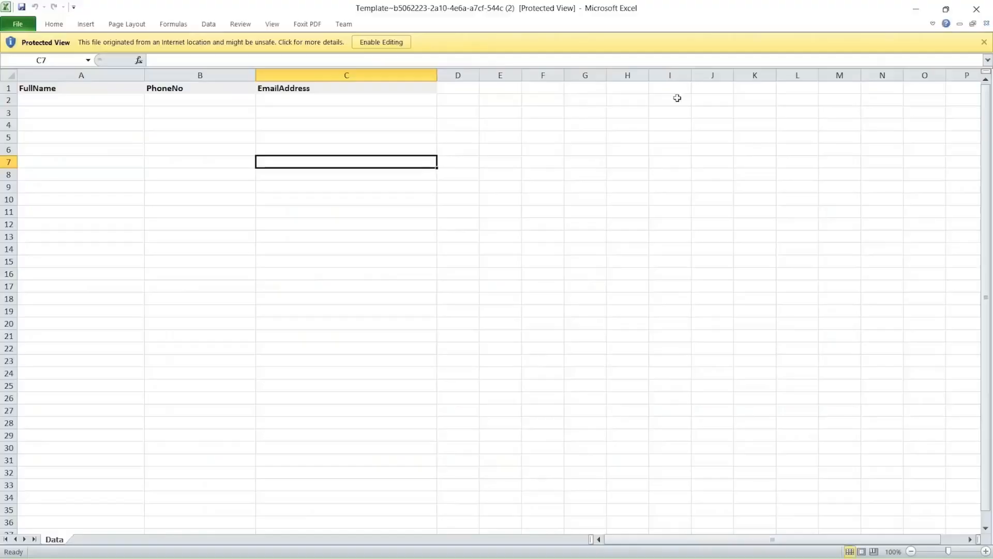
# Enable editing and macros, then fill row 2 with a user's name, phone and e-mail
pyautogui.click(383, 44)
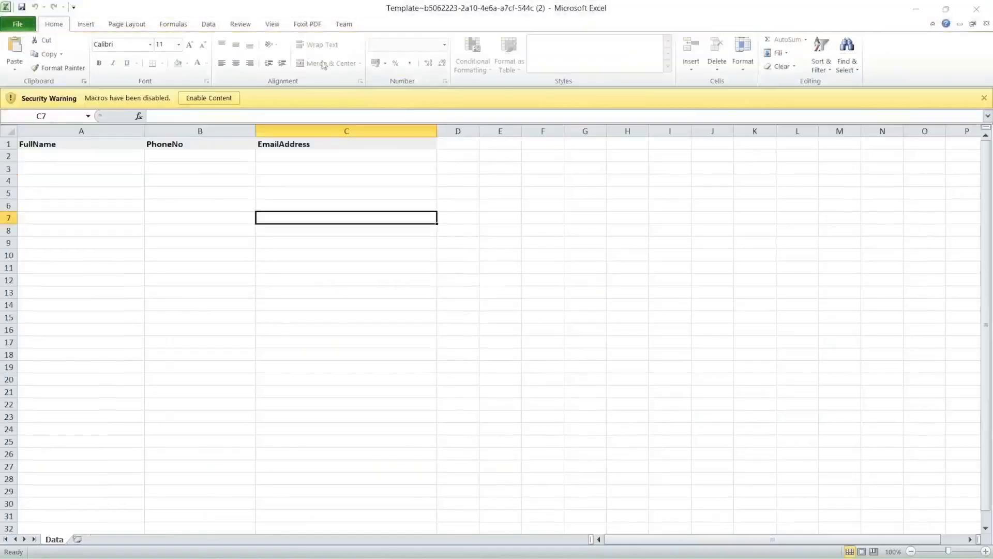
pyautogui.click(212, 99)
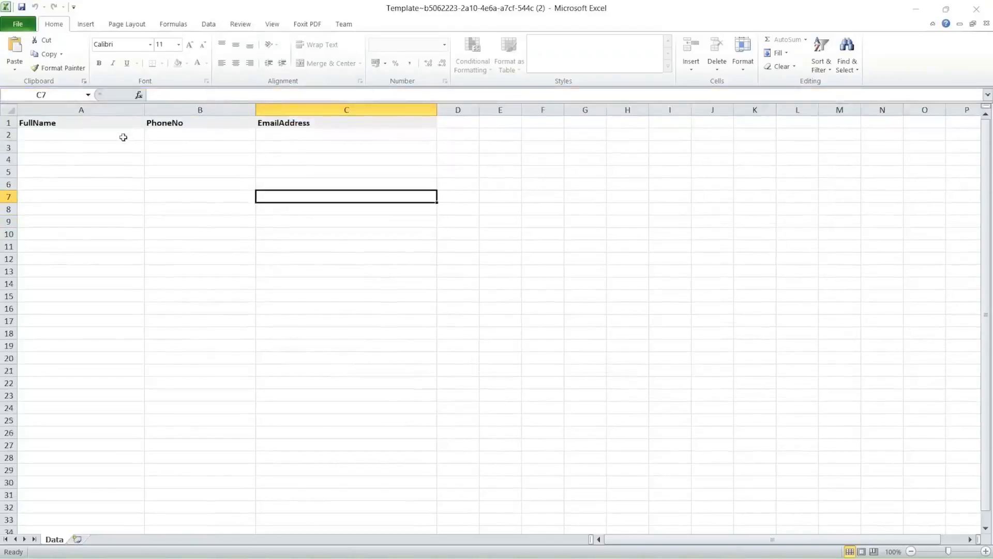
pyautogui.click(110, 137)
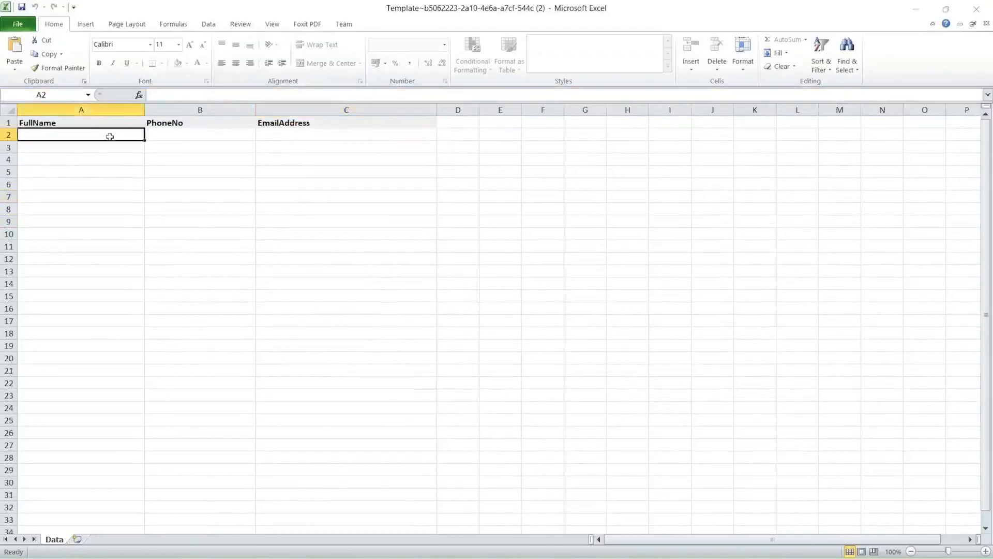
pyautogui.write('na')
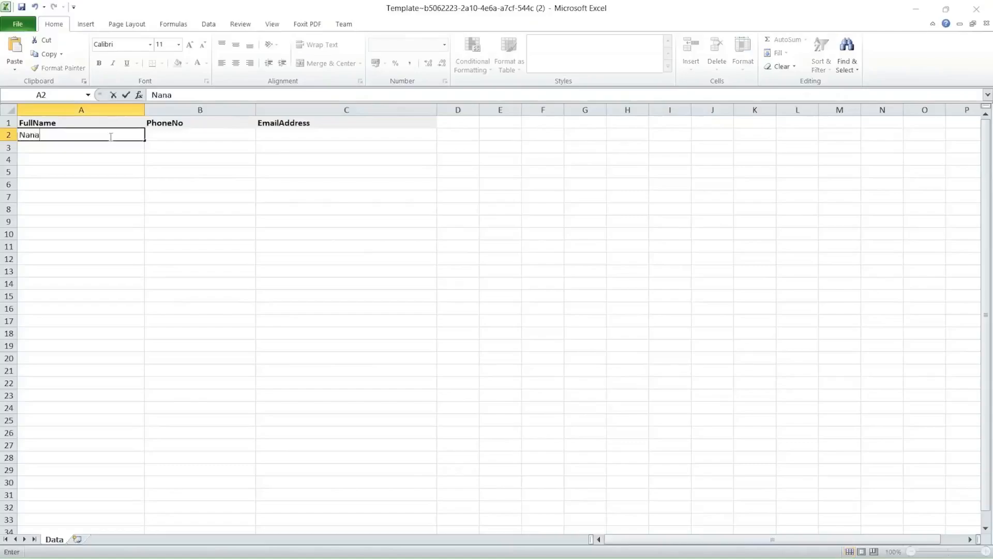
pyautogui.write(' yae')
pyautogui.press('BackSpace')
pyautogui.write('w')
pyautogui.press('Tab')
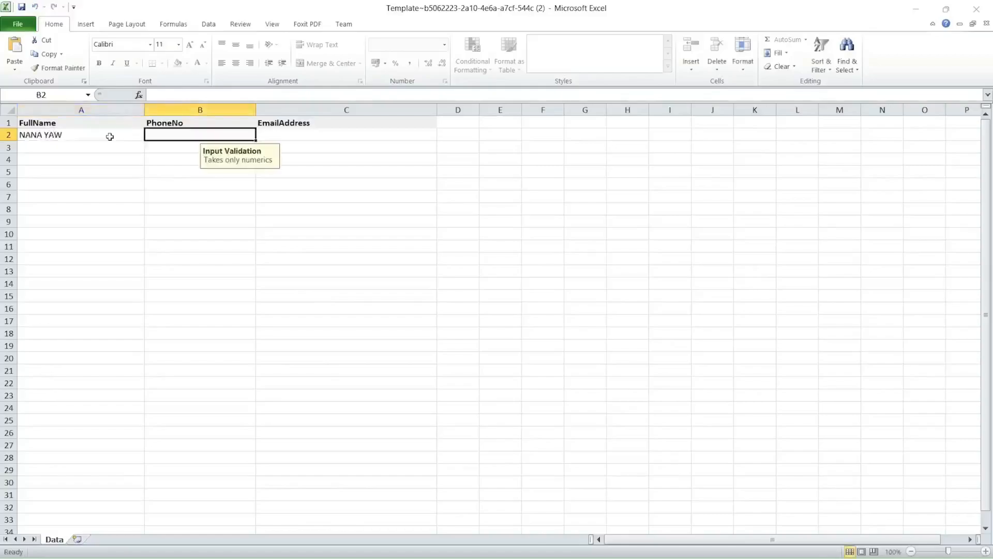
pyautogui.write('000')
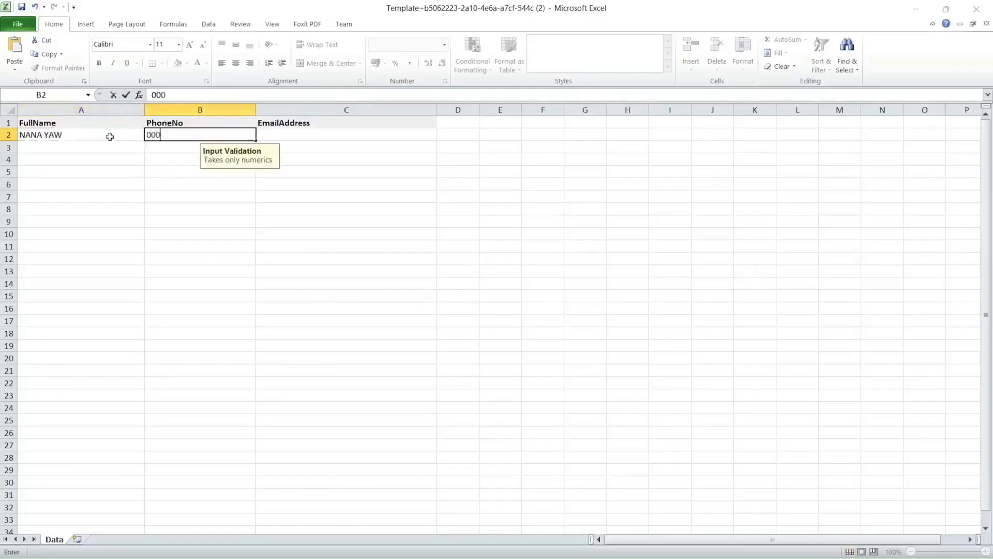
pyautogui.write('0000000')
pyautogui.press('Tab')
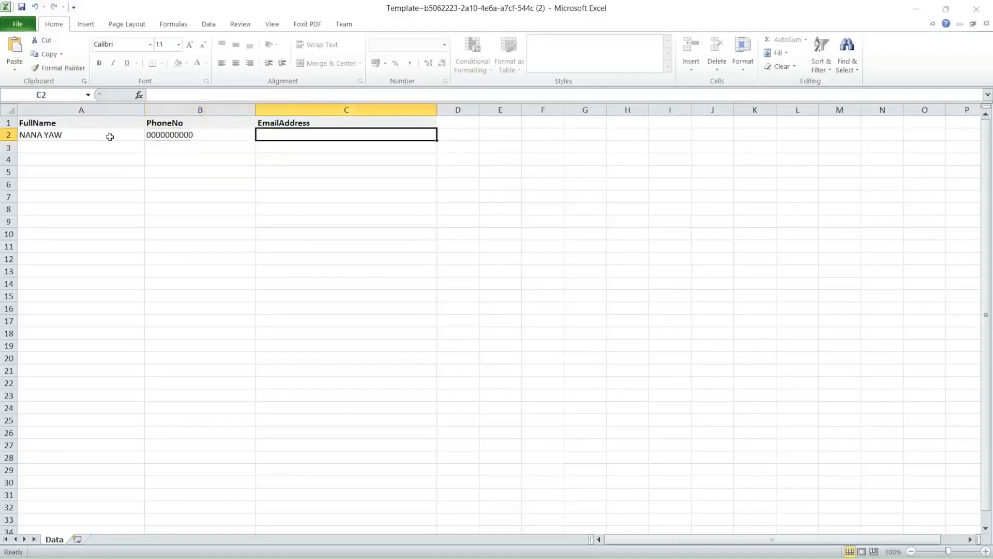
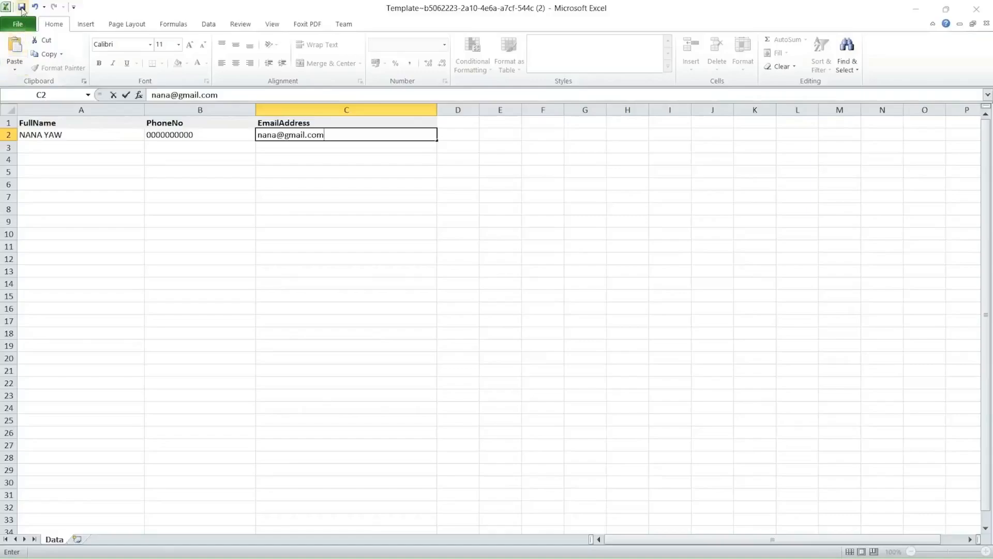
# Save the filled template and close Excel to return to the portal
pyautogui.click(22, 7)
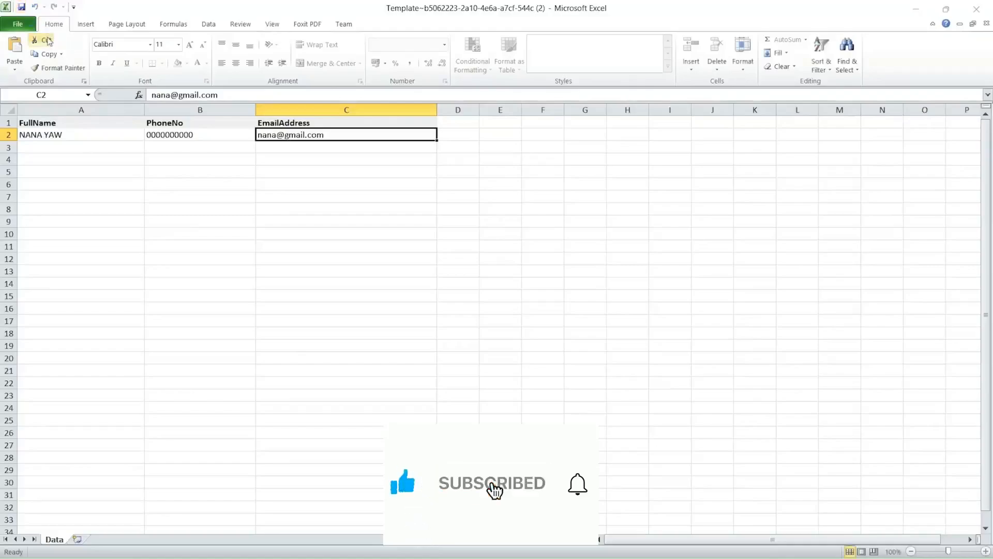
pyautogui.click(971, 12)
pyautogui.click(865, 294)
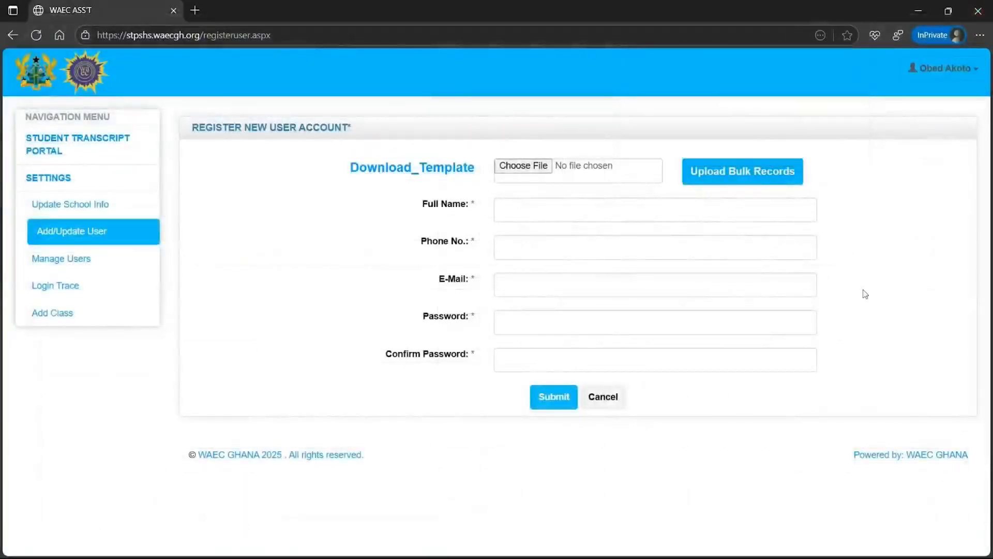
# Upload the saved Template workbook from Downloads as bulk user records, then view the user list
pyautogui.click(521, 167)
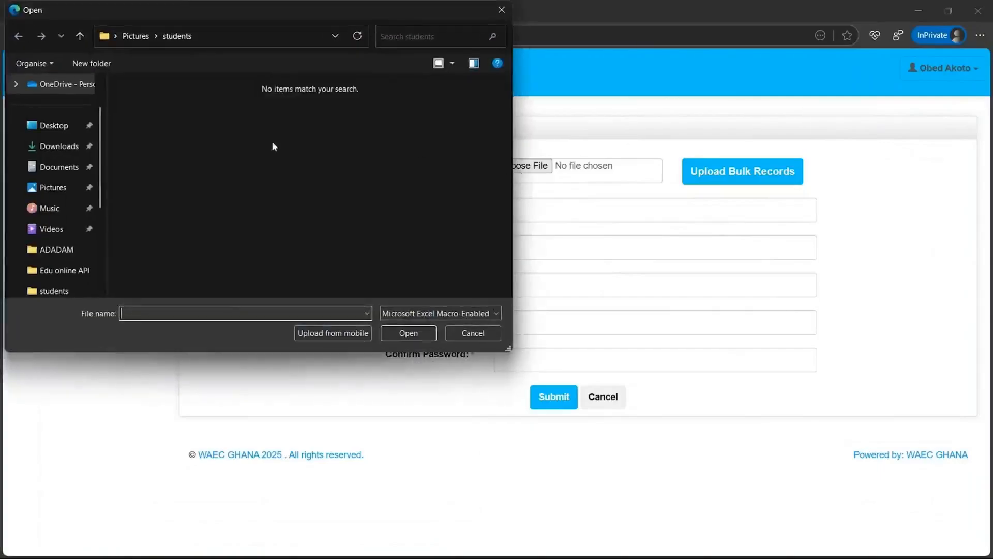
pyautogui.click(60, 147)
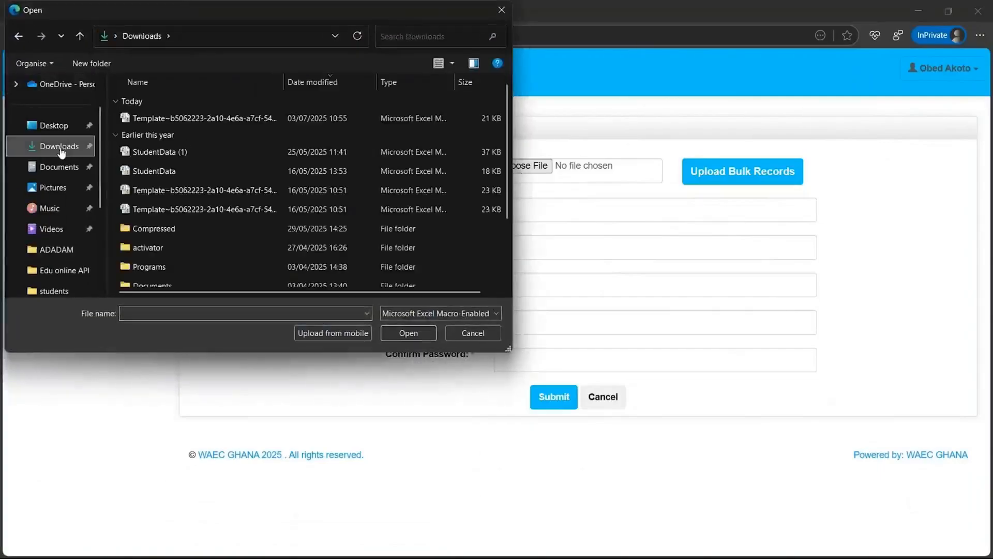
pyautogui.doubleClick(209, 119)
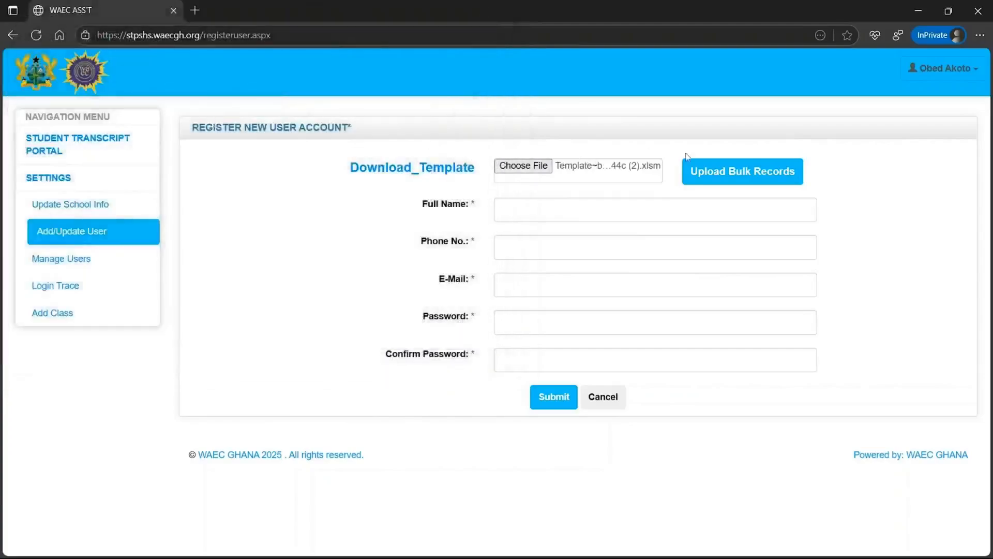
pyautogui.click(724, 170)
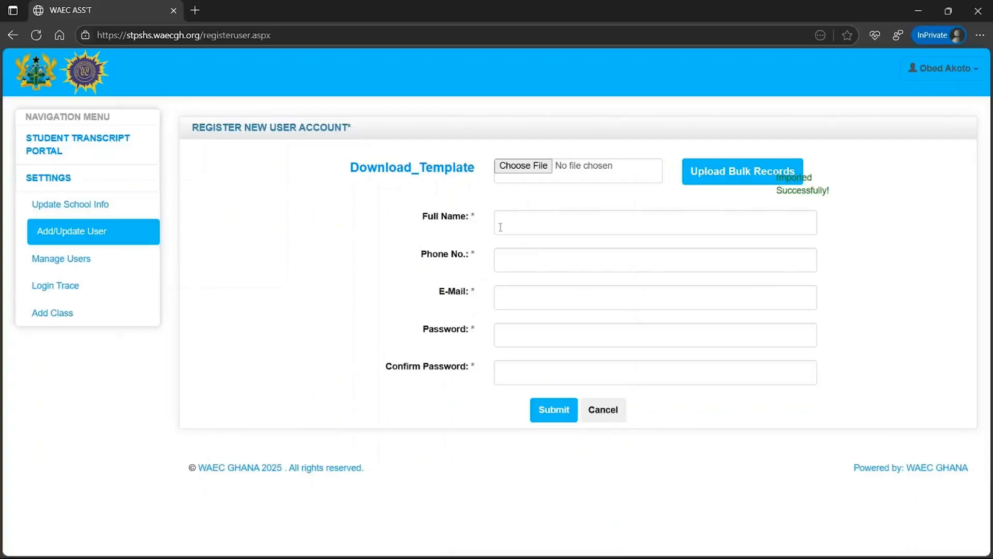
pyautogui.click(103, 263)
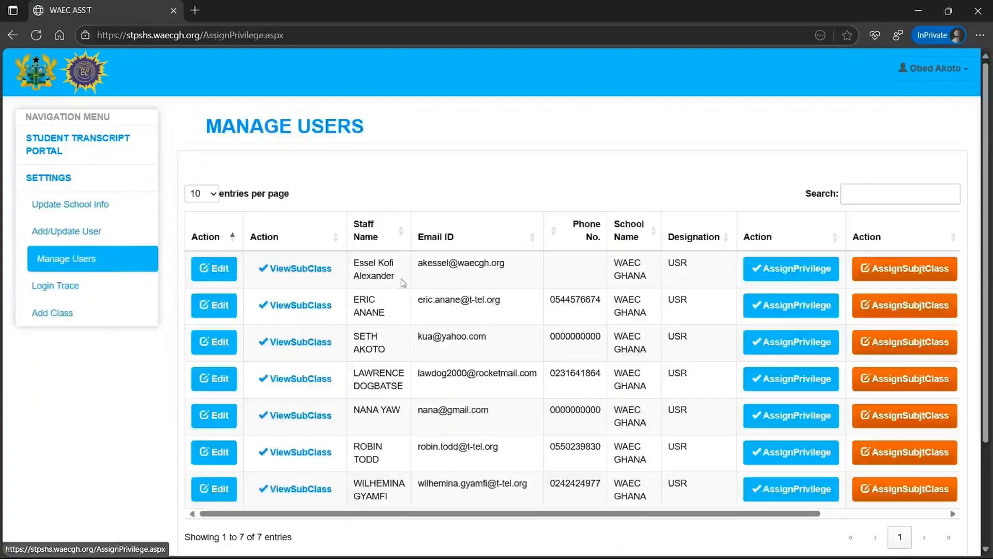
# Scroll through the Manage Users staff table to check the imported accounts
pyautogui.scroll(-1, 403, 282)
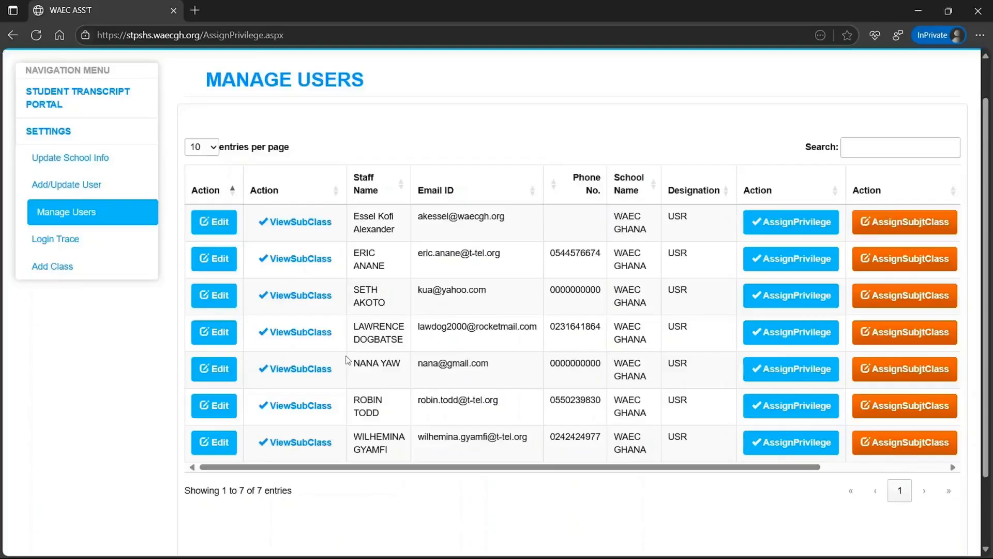
pyautogui.scroll(1, 347, 359)
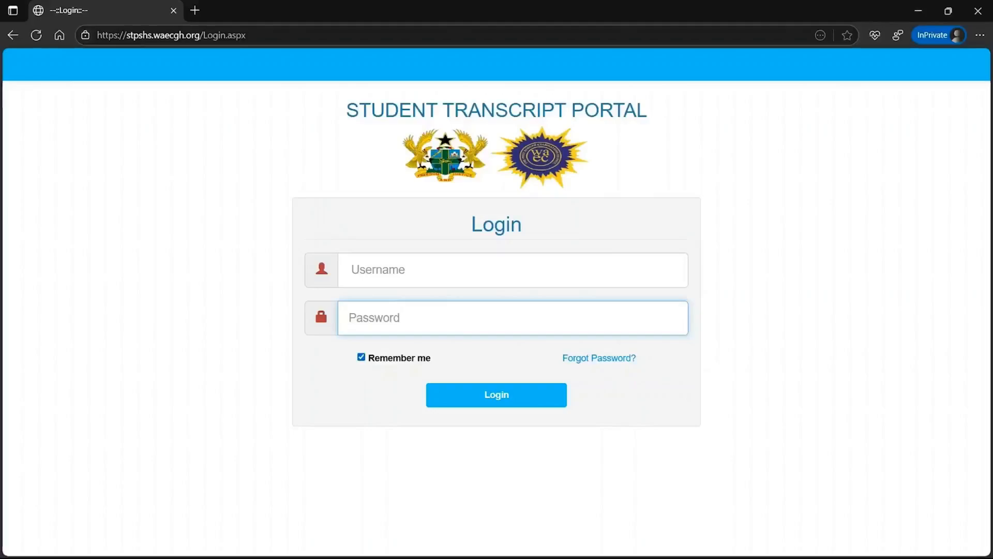
# Sign in with the password and expand the STUDENT TRANSCRIPT PORTAL menu
pyautogui.write('••••')
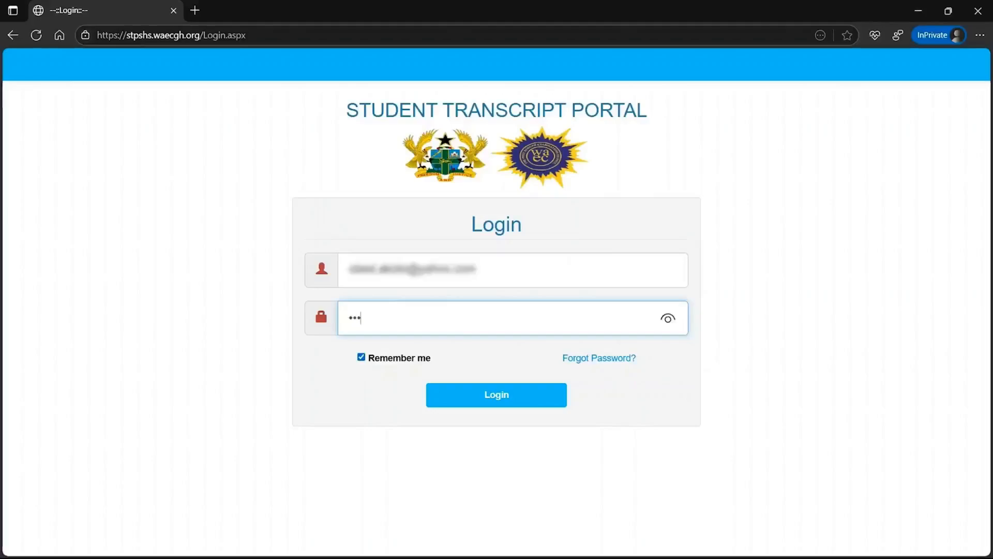
pyautogui.write('••••')
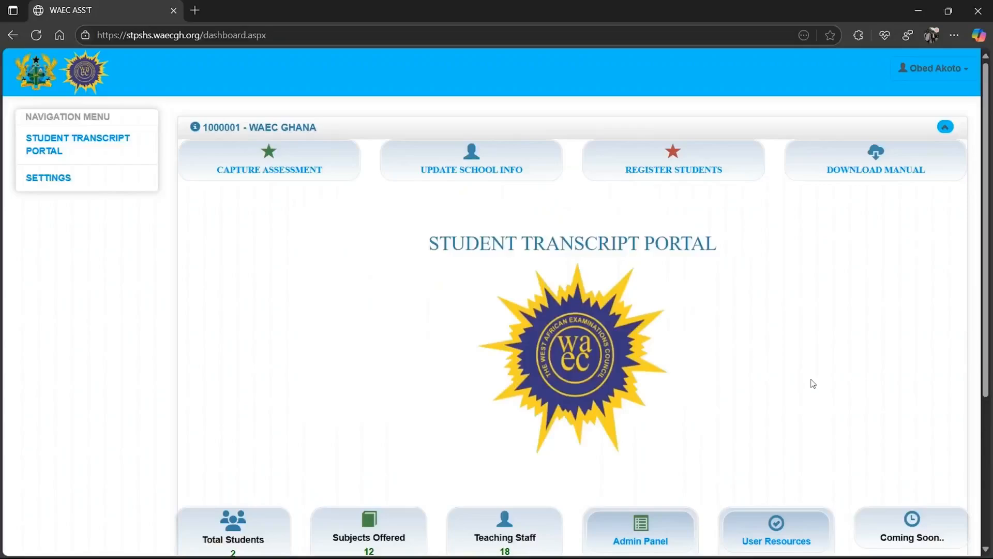
pyautogui.click(101, 155)
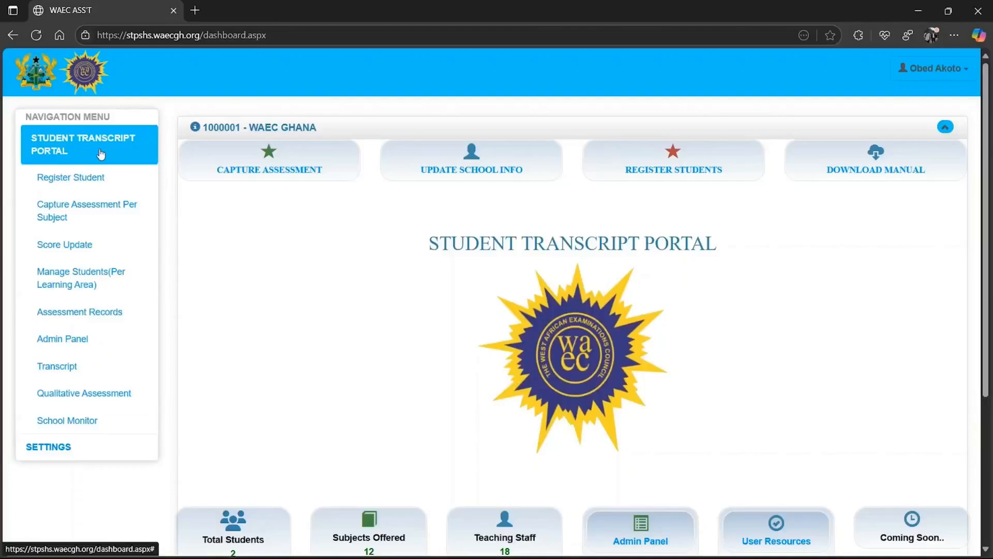
# Filter Score Update to Year 1, 1st Sem, Individual Class Assessment, Biology
pyautogui.click(76, 248)
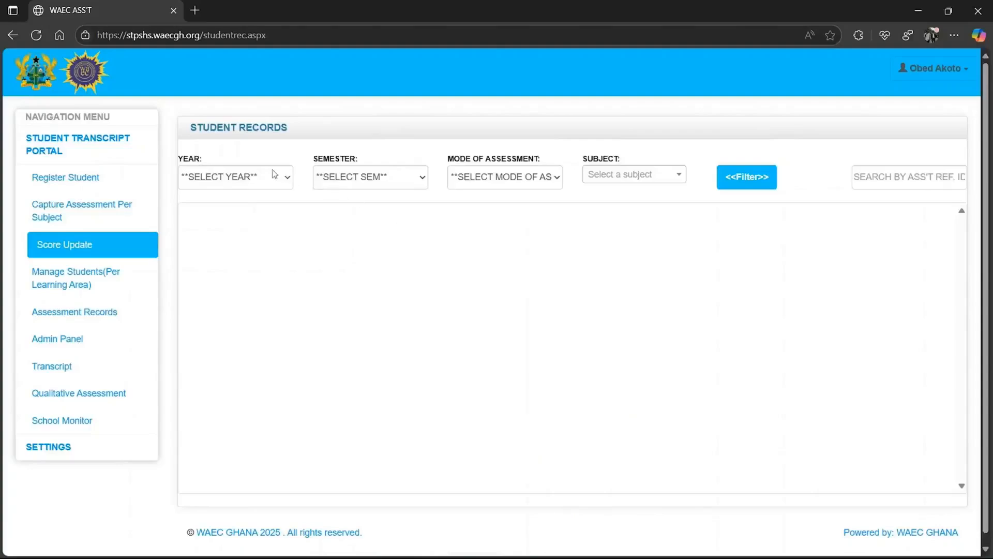
pyautogui.click(273, 178)
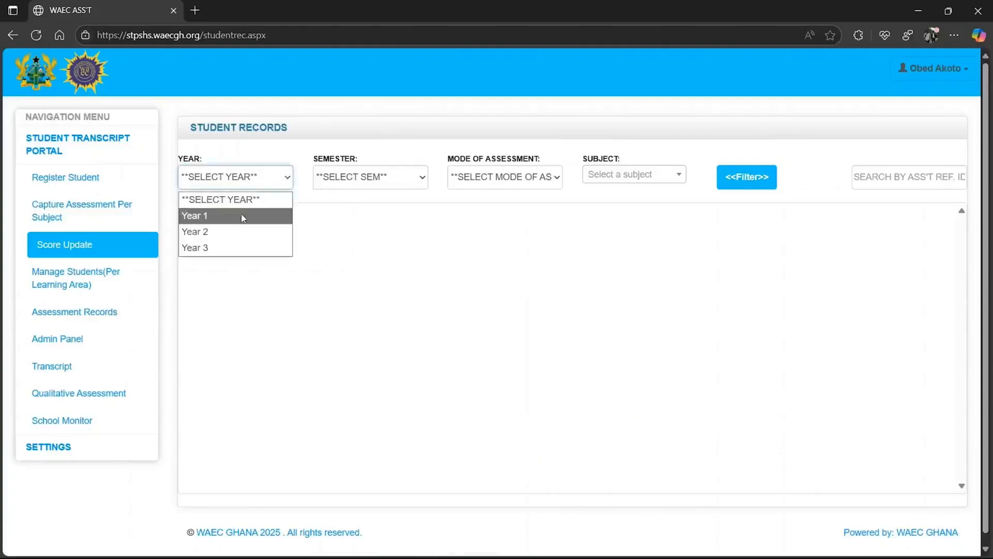
pyautogui.click(243, 216)
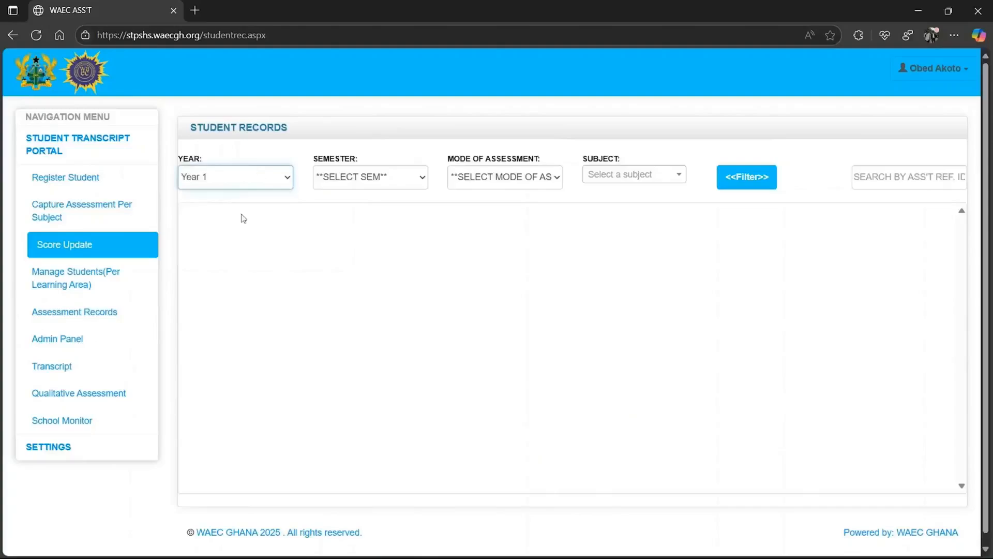
pyautogui.click(344, 179)
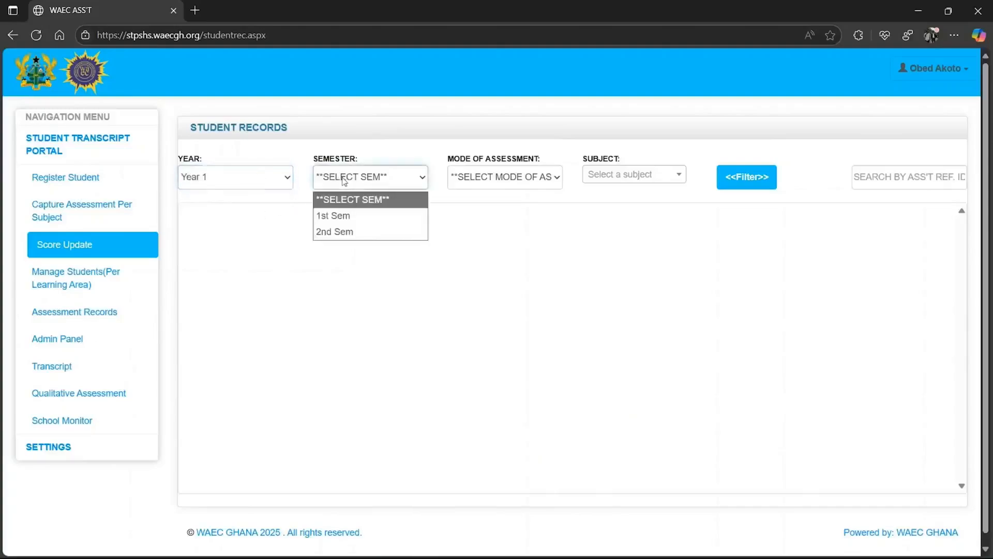
pyautogui.click(345, 216)
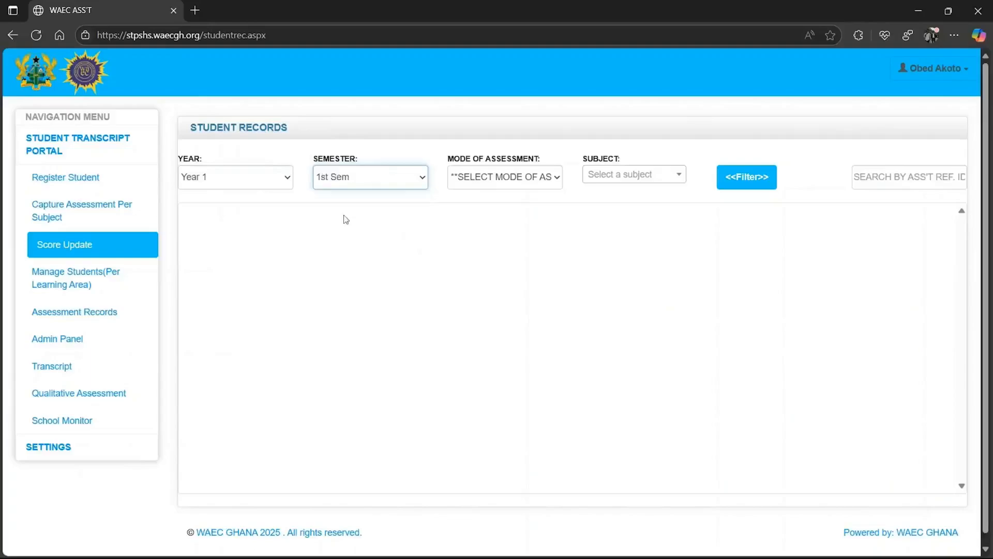
pyautogui.click(487, 178)
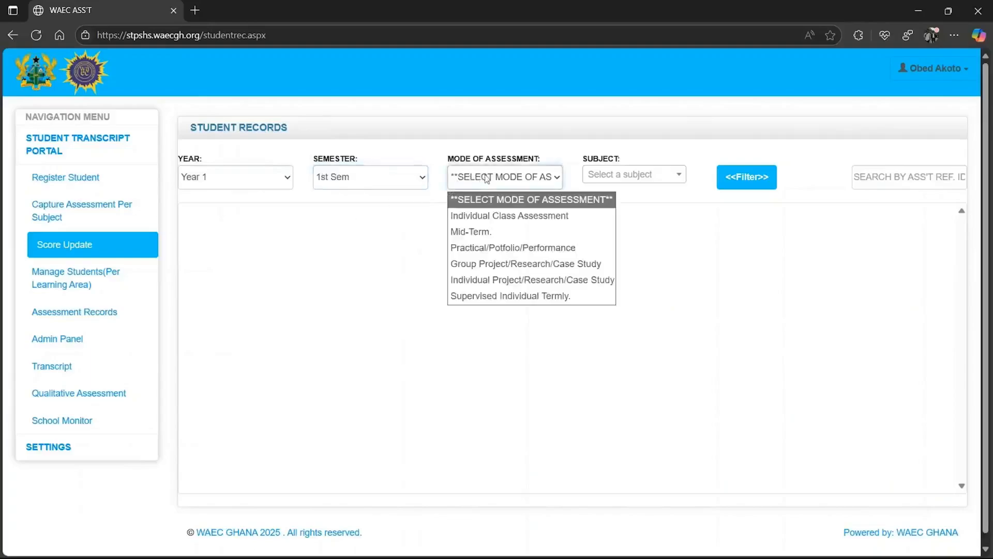
pyautogui.click(489, 217)
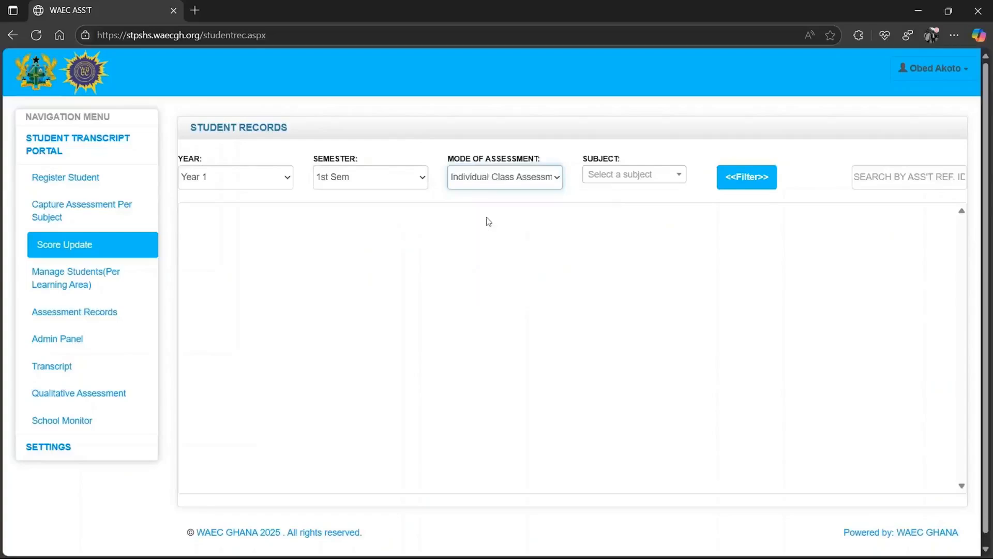
pyautogui.click(605, 178)
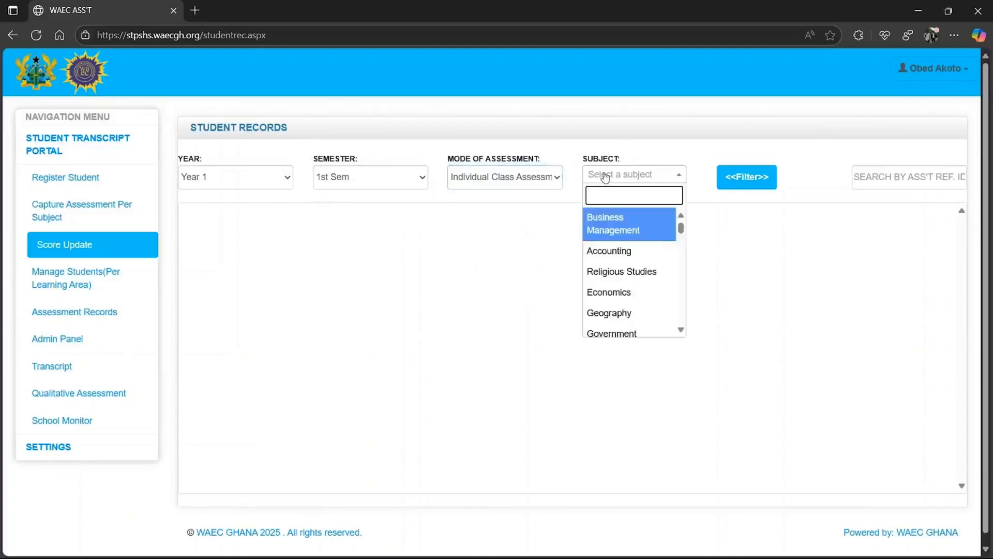
pyautogui.write('biol')
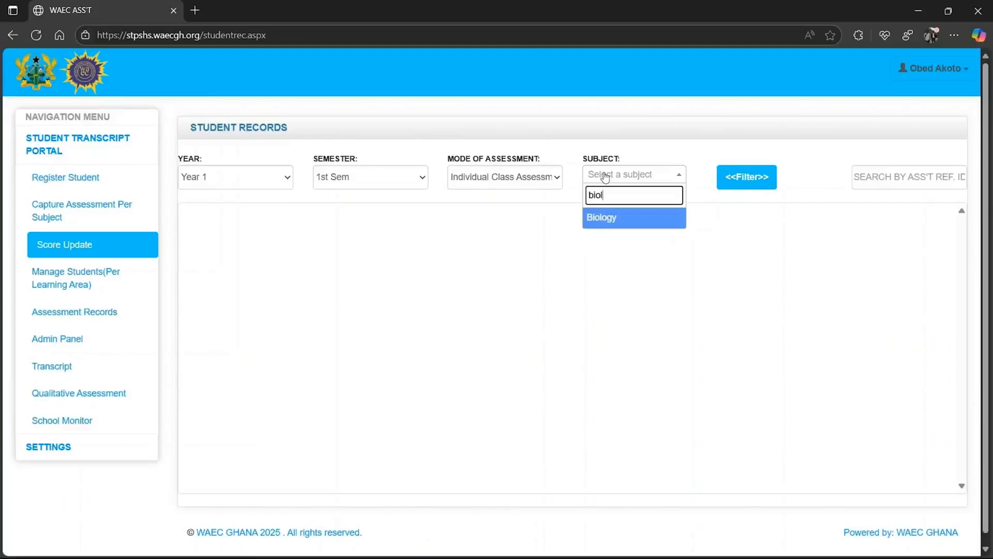
pyautogui.click(608, 219)
pyautogui.click(750, 180)
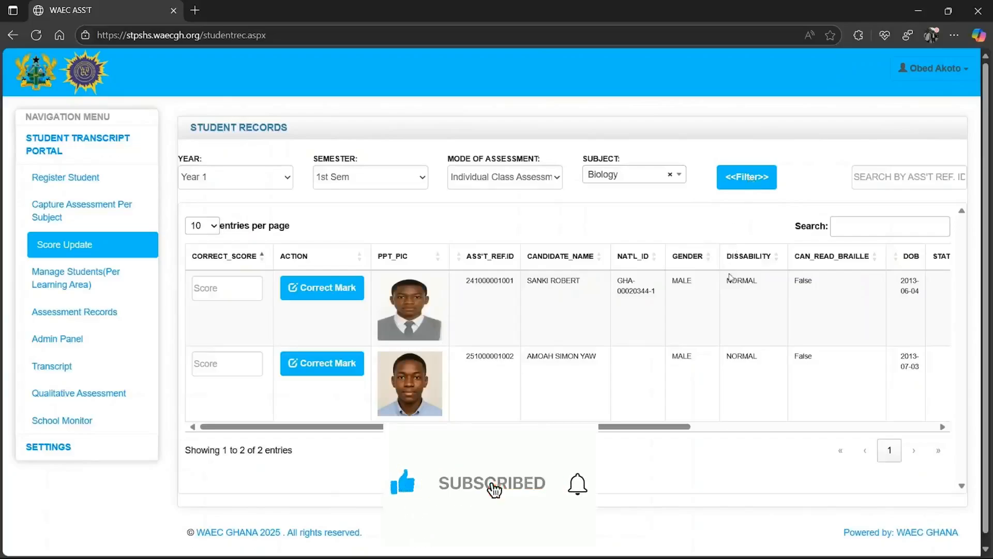
# Enter 89 as the second student's corrected Biology score and apply Correct Mark
pyautogui.hscroll(2, 729, 321)
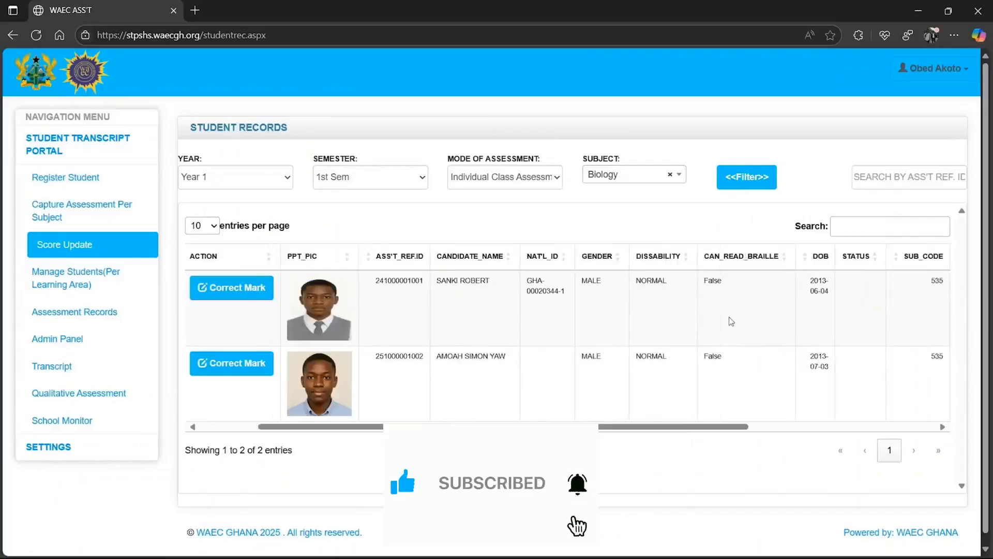
pyautogui.hscroll(-1, 732, 321)
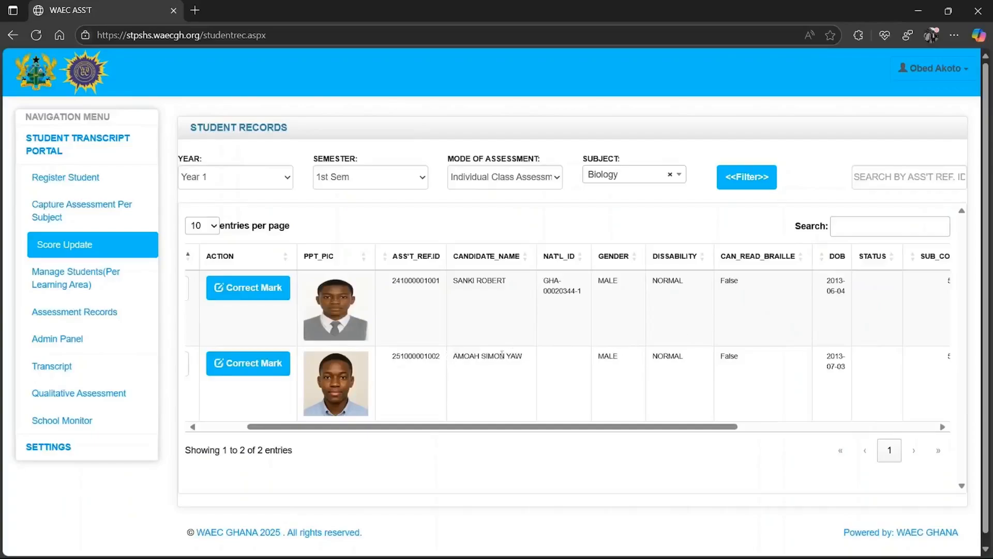
pyautogui.hscroll(4, 620, 365)
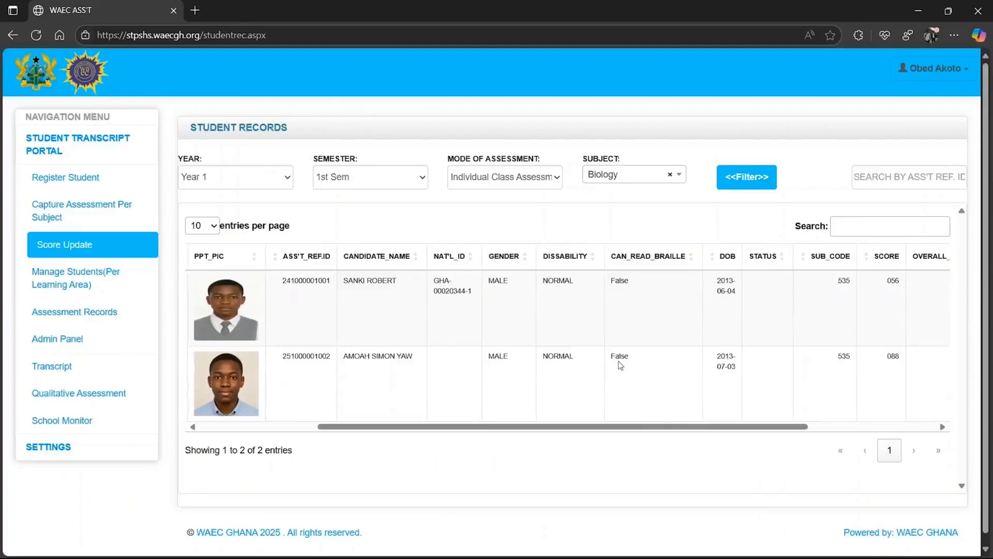
pyautogui.hscroll(-1, 621, 365)
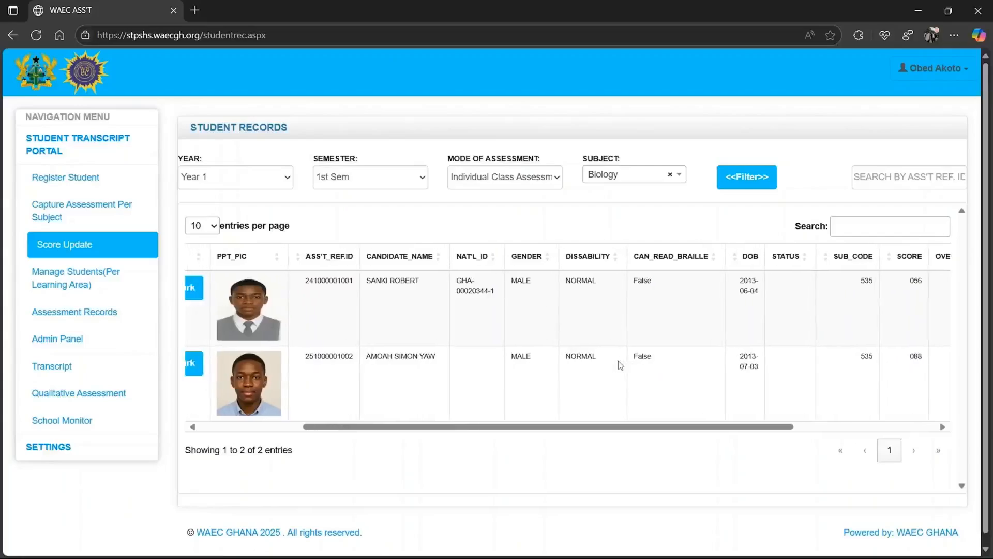
pyautogui.hscroll(-6, 620, 365)
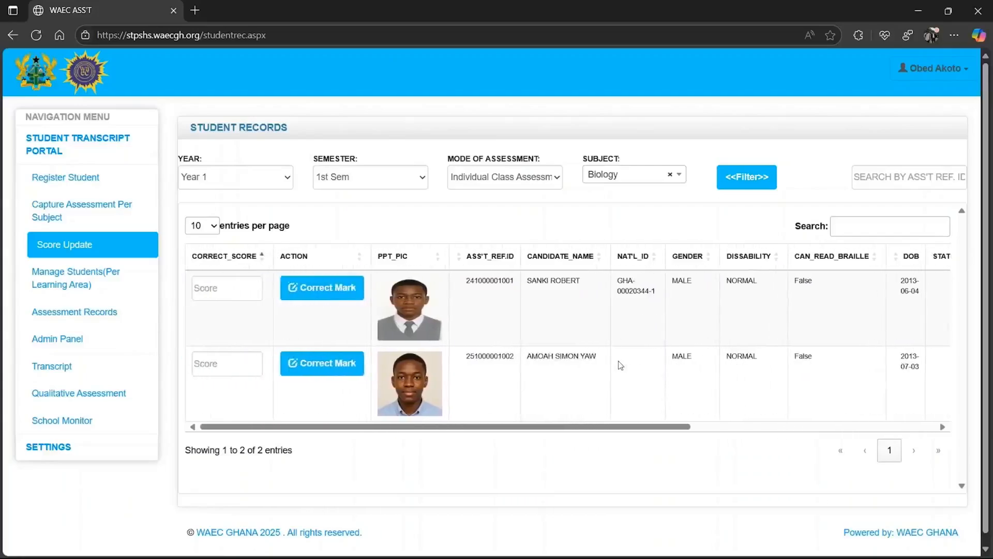
pyautogui.click(227, 359)
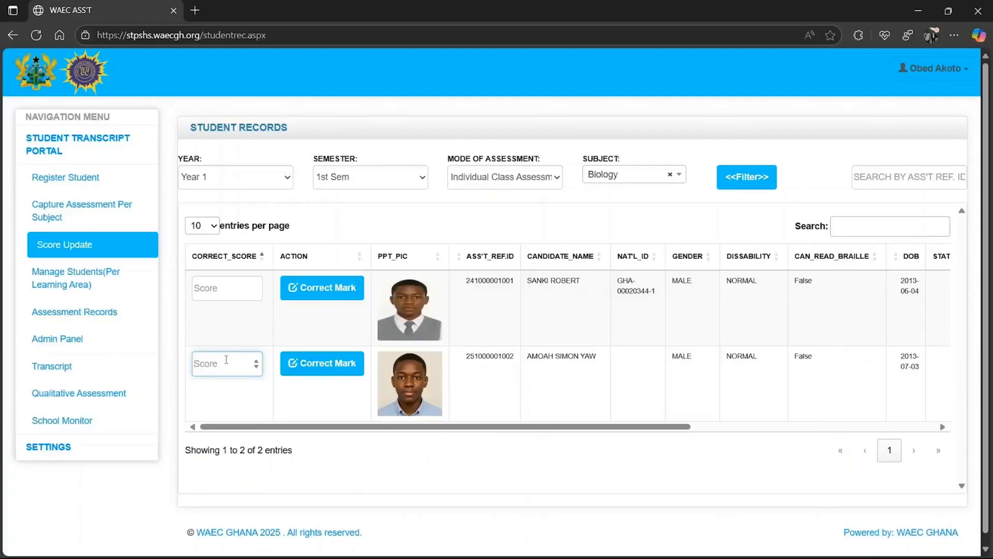
pyautogui.write('89')
pyautogui.click(336, 372)
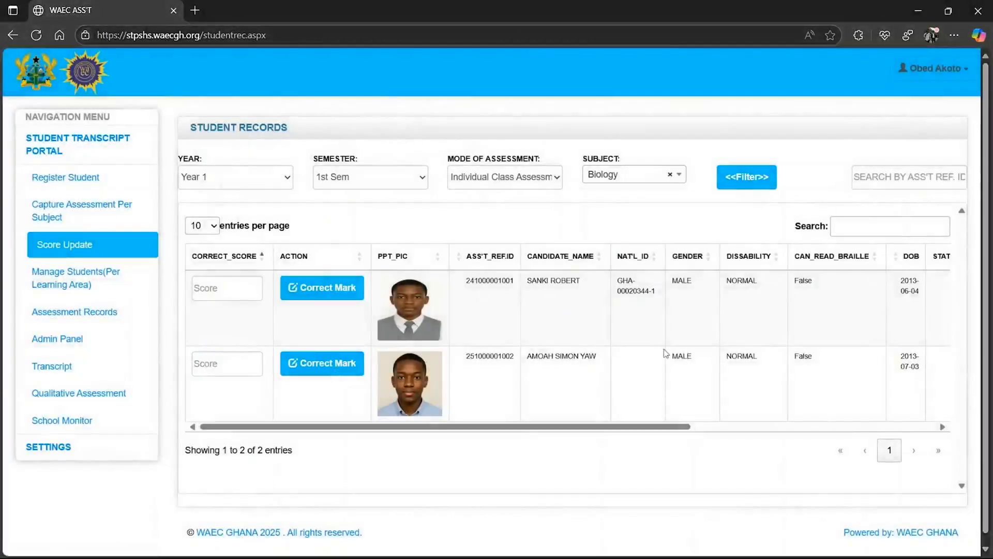
# Scroll the table sideways to confirm the SCORE column now shows 089
pyautogui.hscroll(10, 668, 357)
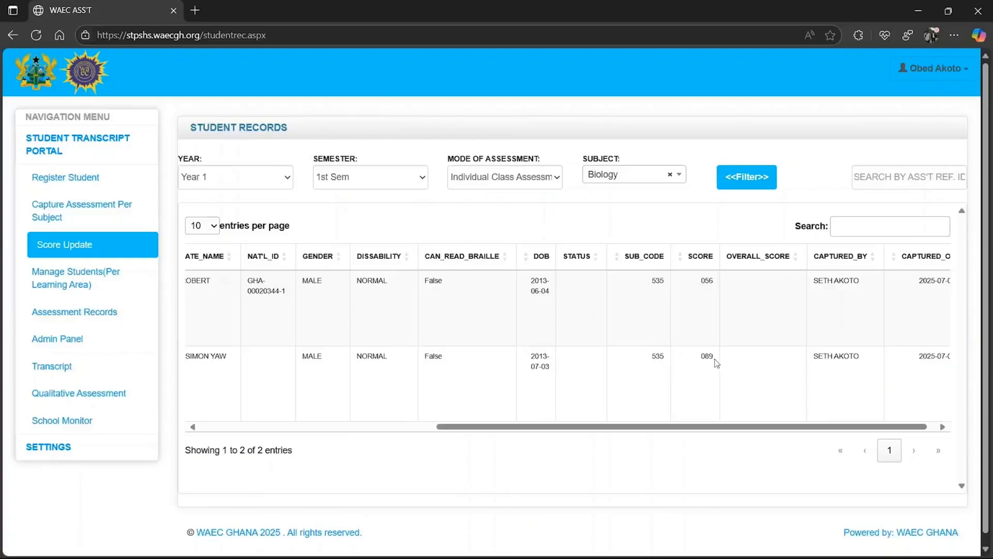
pyautogui.hscroll(-6, 717, 363)
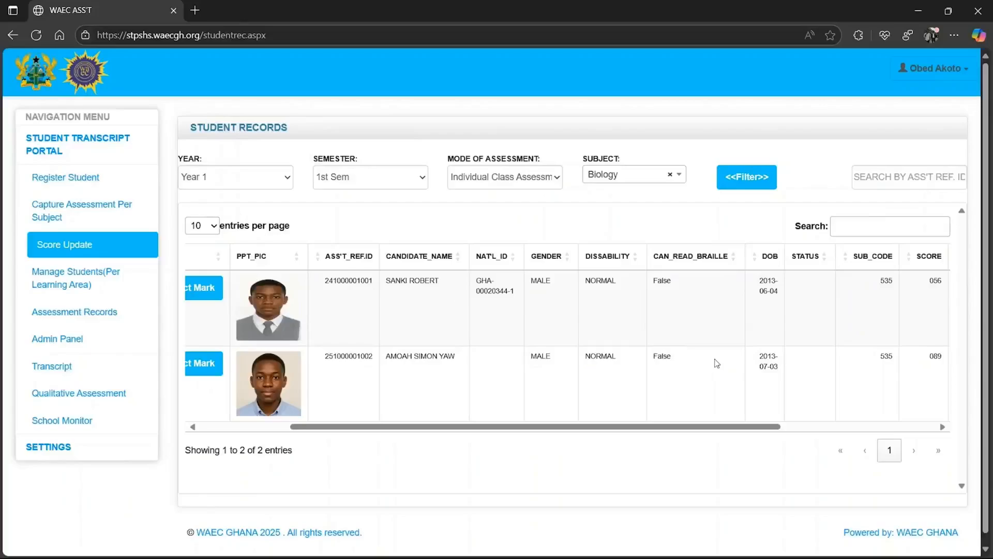
pyautogui.hscroll(1, 717, 363)
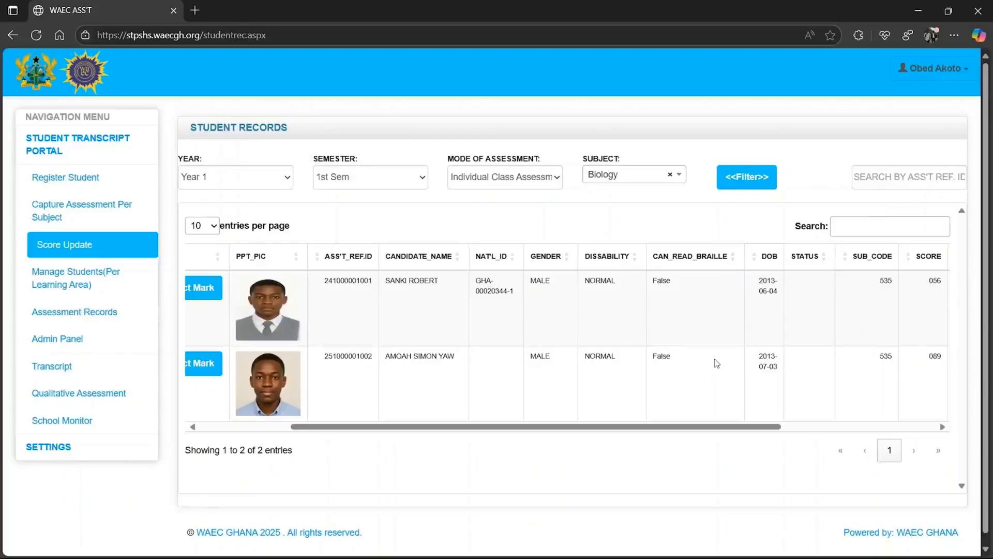